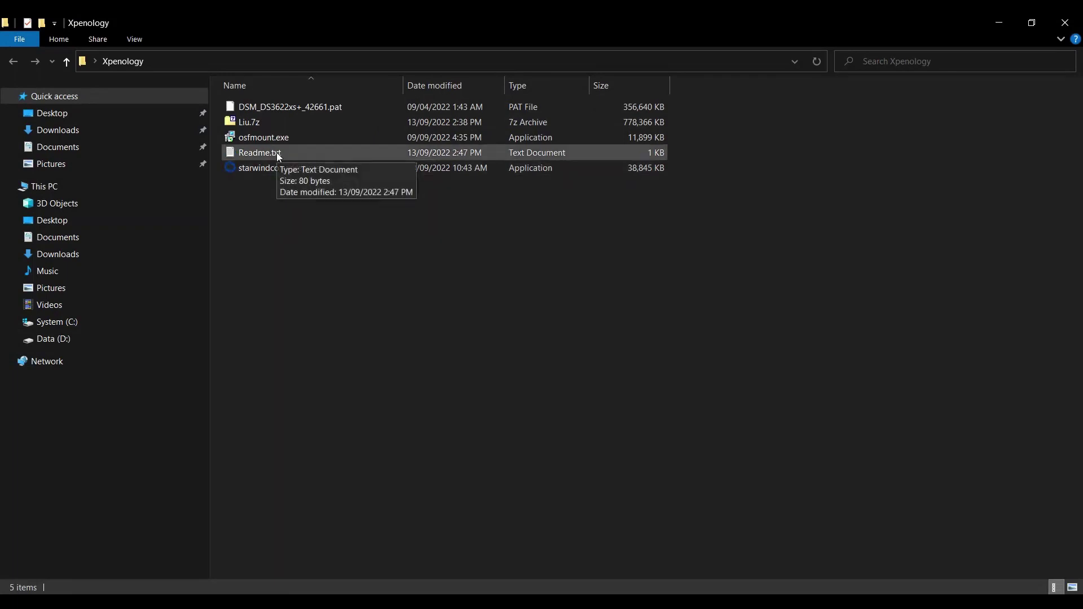
Run the OSFMount installer, accept the licence and keep the default install and Start Menu folders.
click(273, 138)
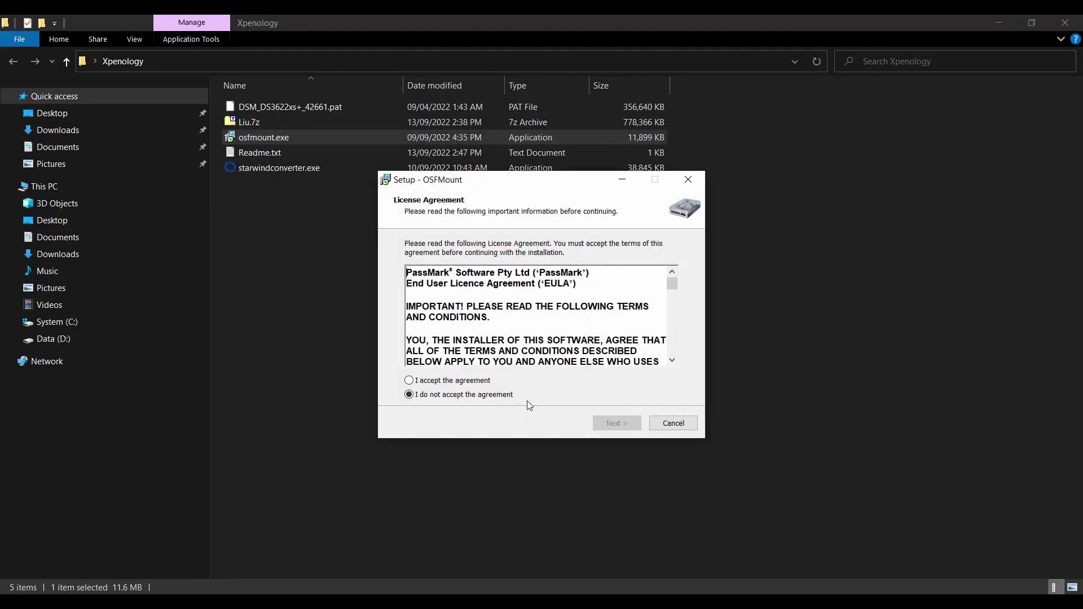
click(451, 381)
click(616, 425)
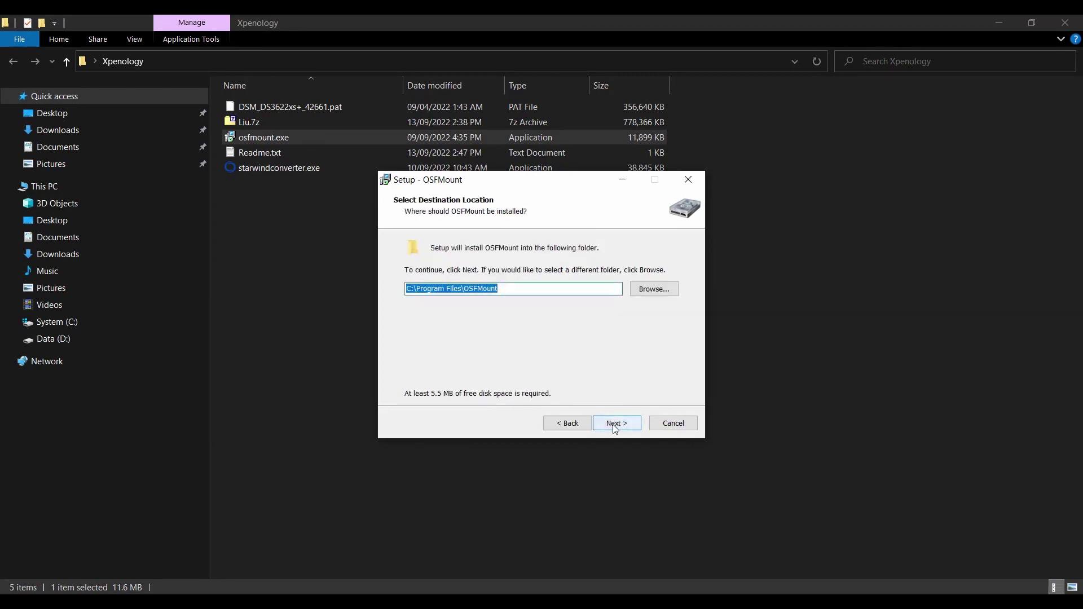
click(615, 424)
click(615, 424)
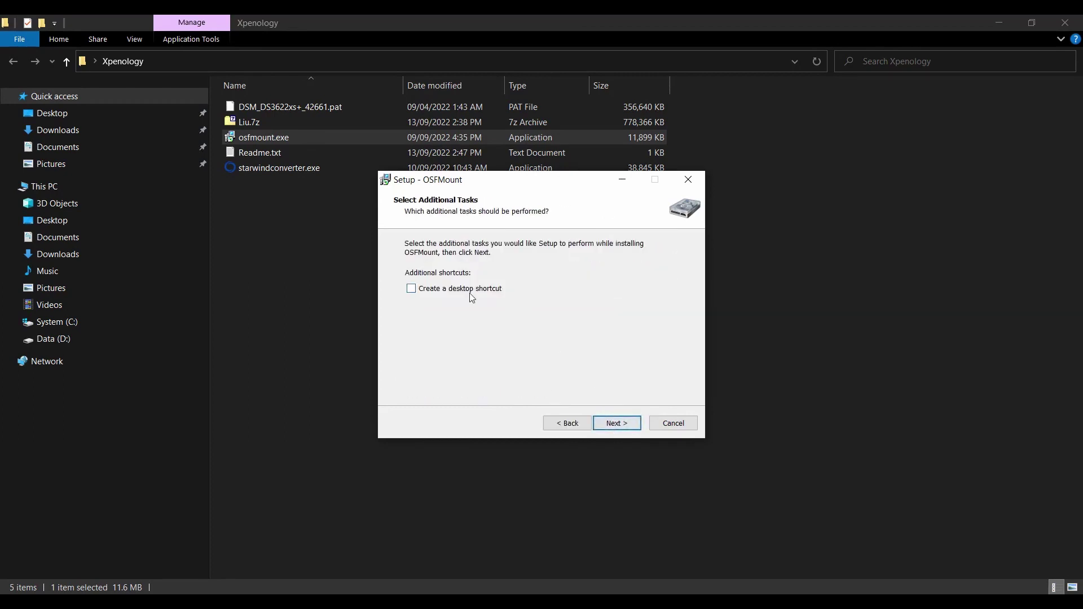
Install OSFMount with a desktop shortcut, finishing without launching it or showing the readme.
click(411, 288)
click(620, 424)
click(622, 427)
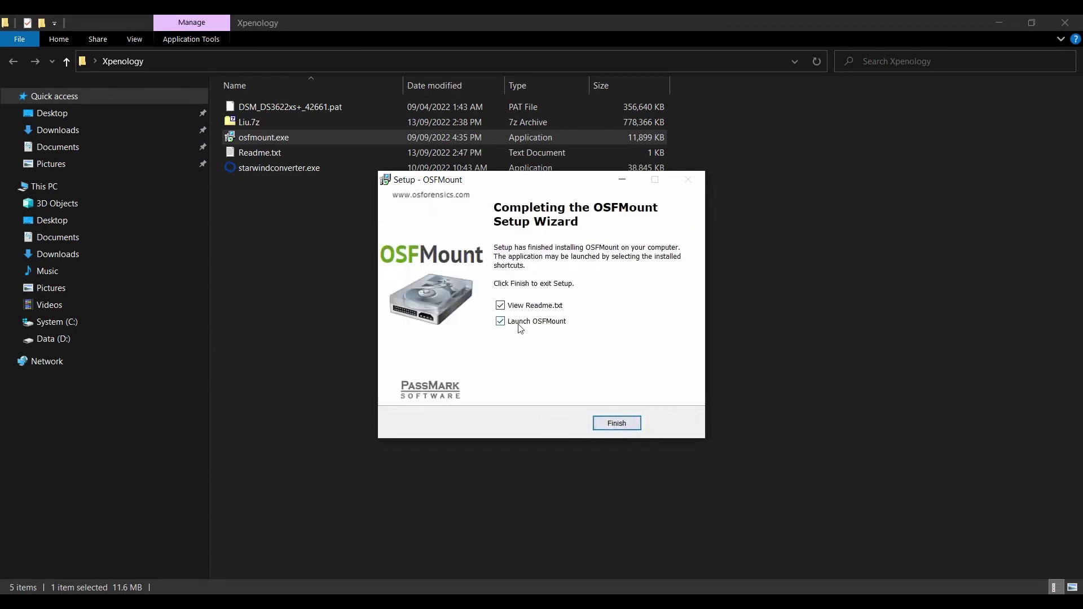
click(500, 322)
click(500, 306)
click(619, 425)
click(335, 220)
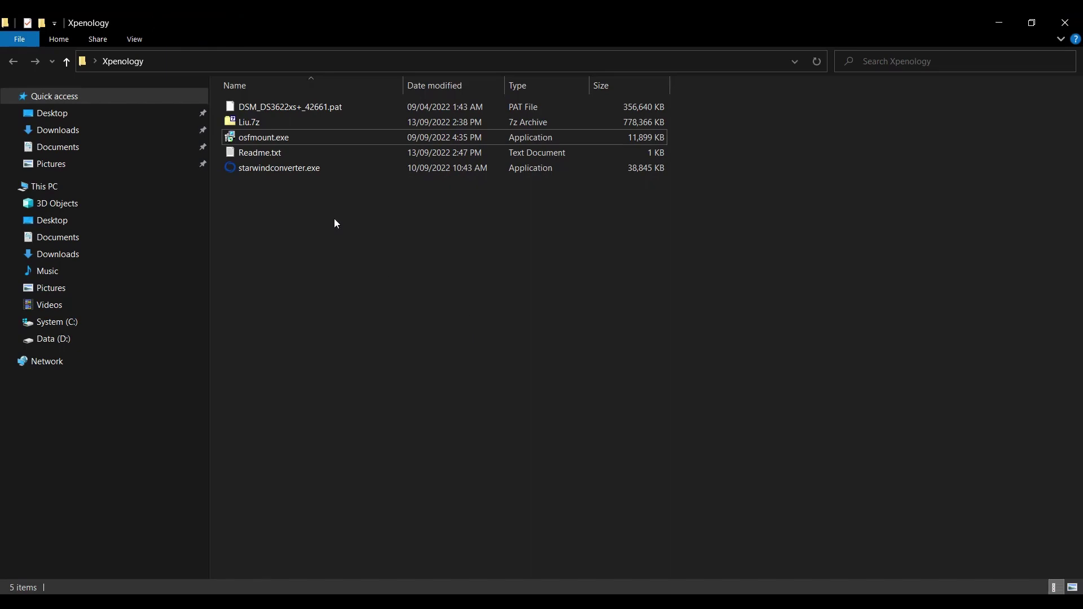
Install StarWind V2V Converter 9.0.1.268 into its existing Program Files folder using default options.
double_click(286, 164)
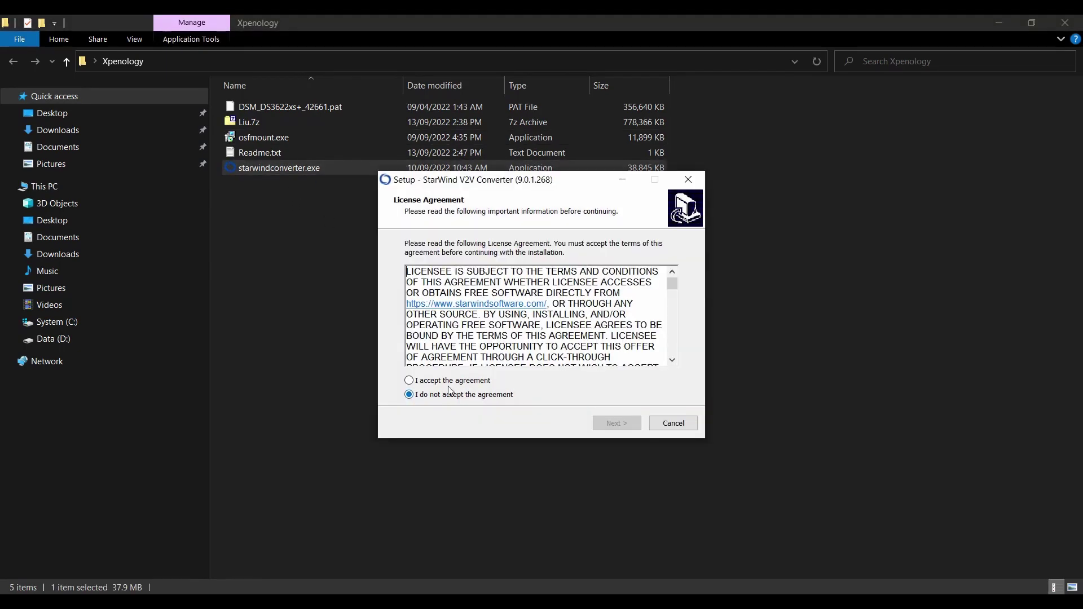
click(439, 382)
click(612, 425)
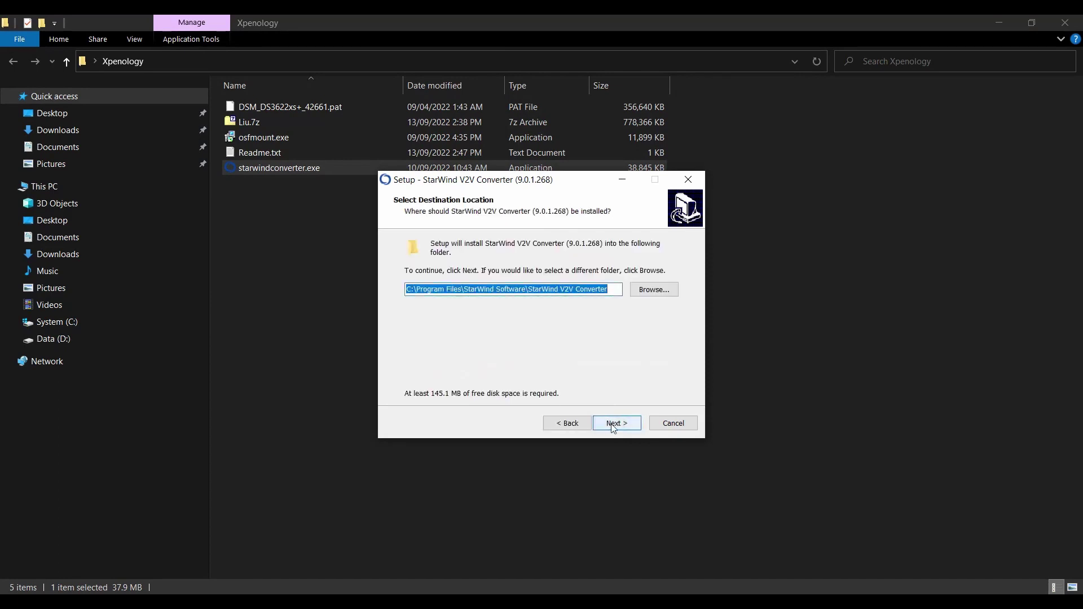
click(616, 426)
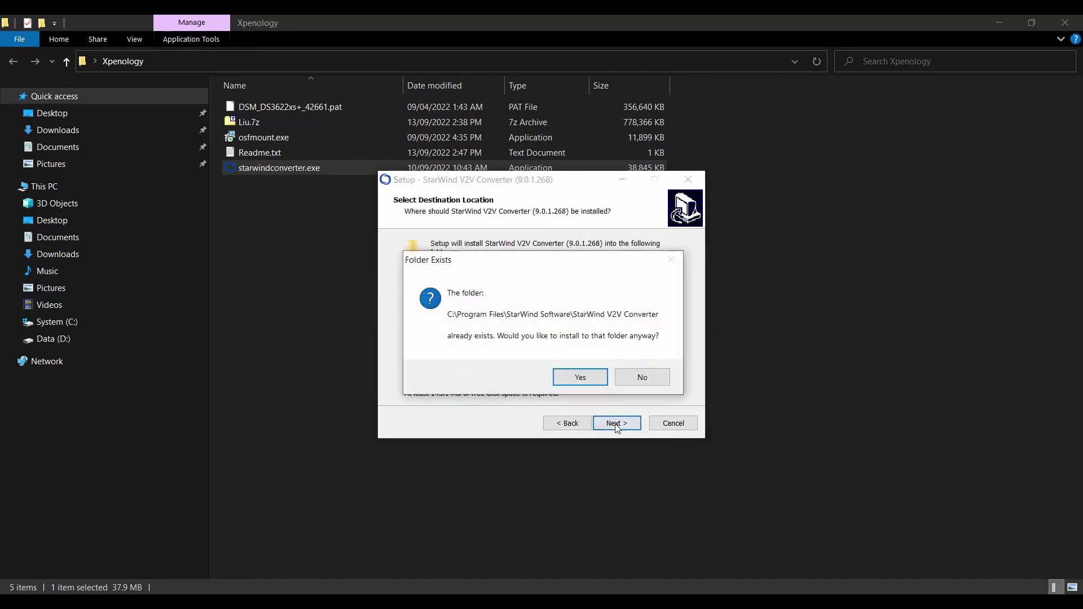
click(572, 382)
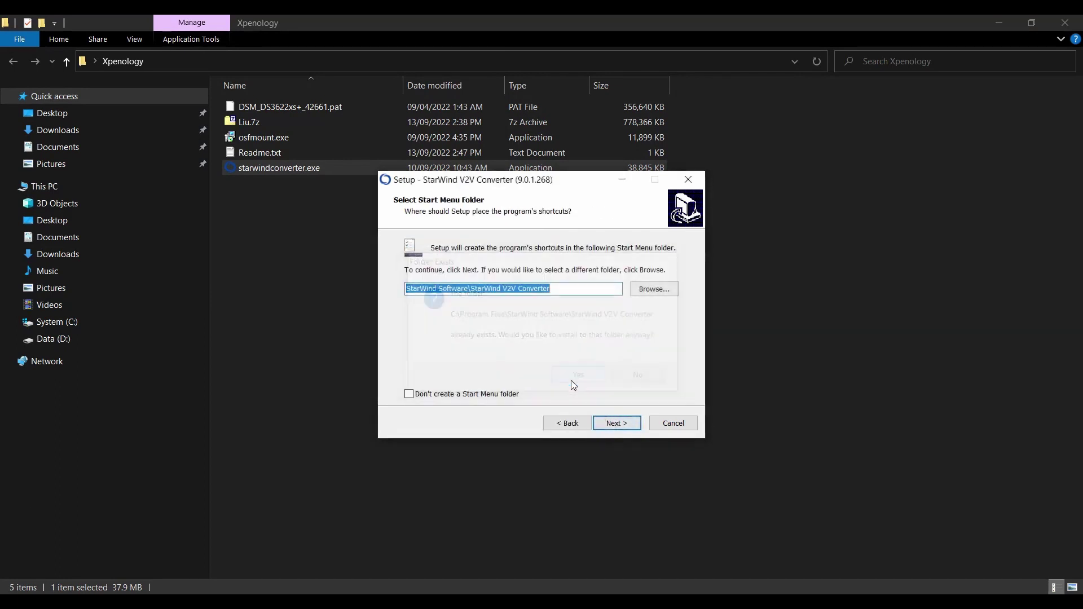
click(615, 425)
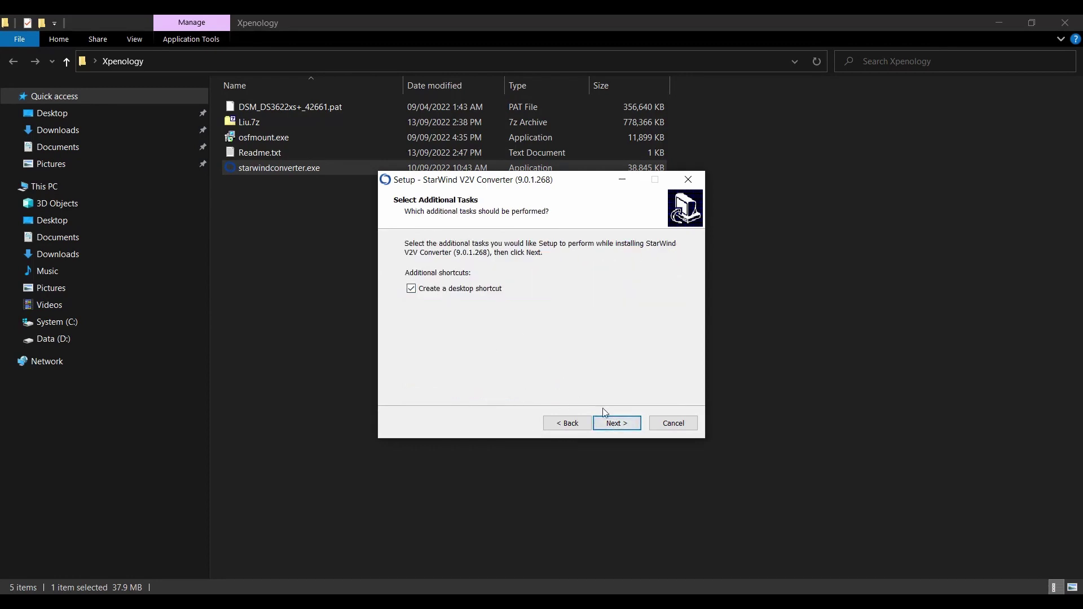
click(617, 424)
click(619, 424)
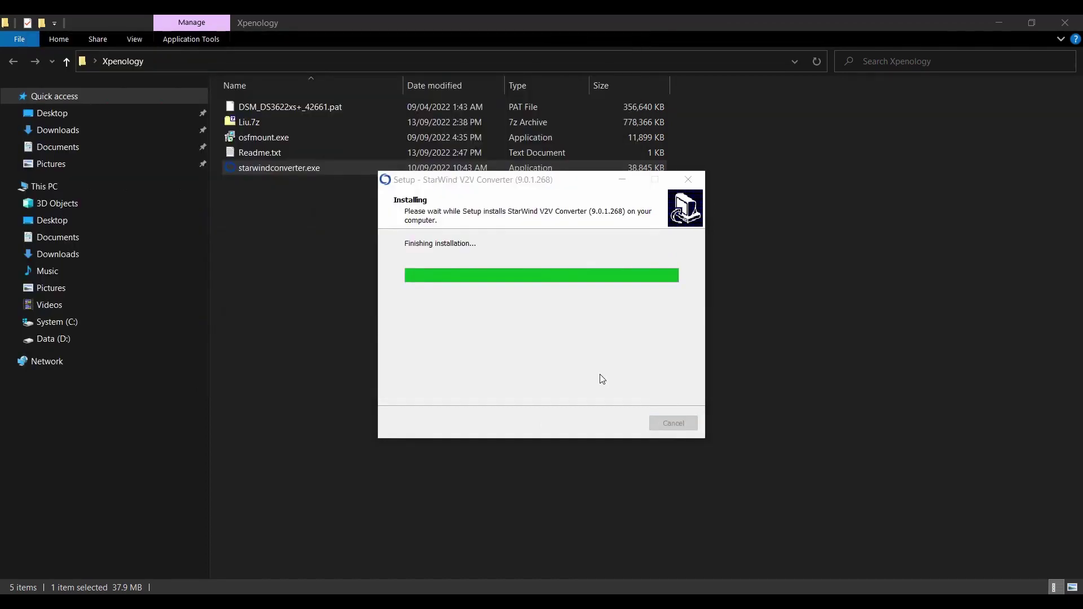
click(618, 423)
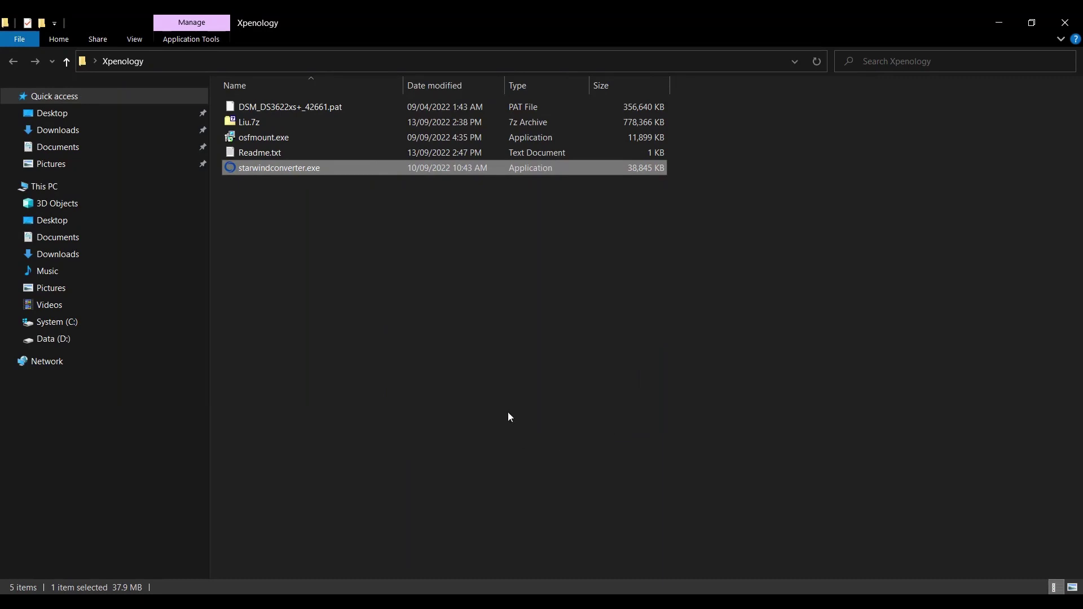
double_click(272, 153)
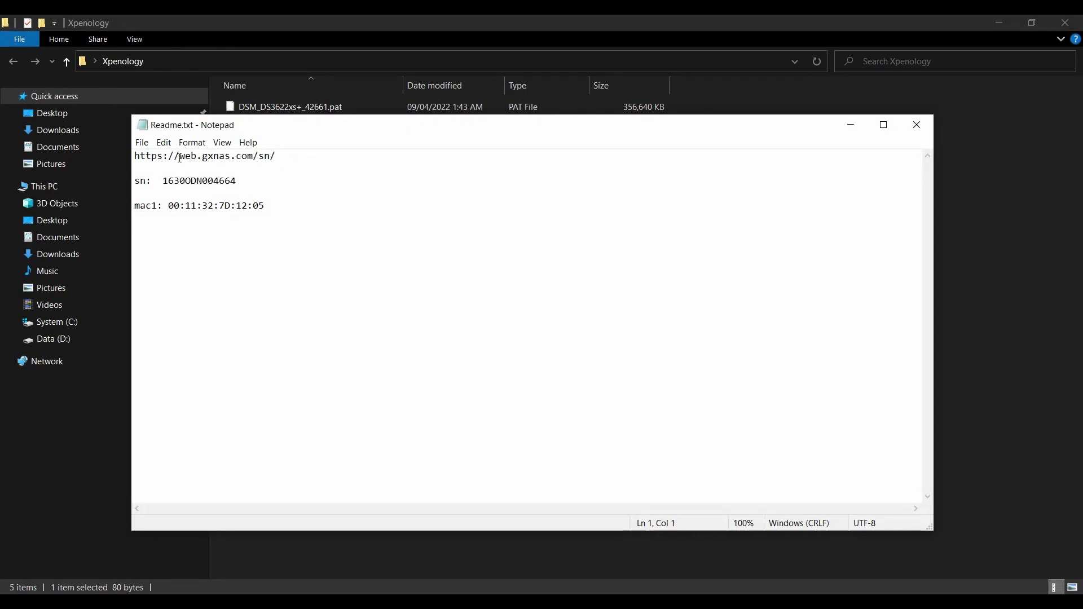
drag(277, 157, 136, 157)
right_click(165, 162)
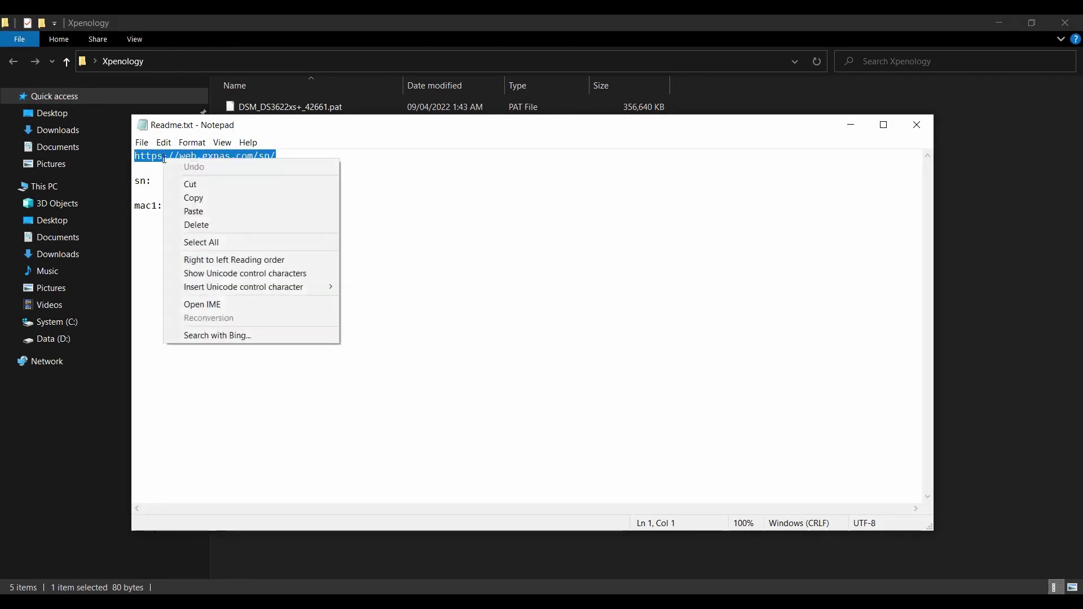
click(205, 195)
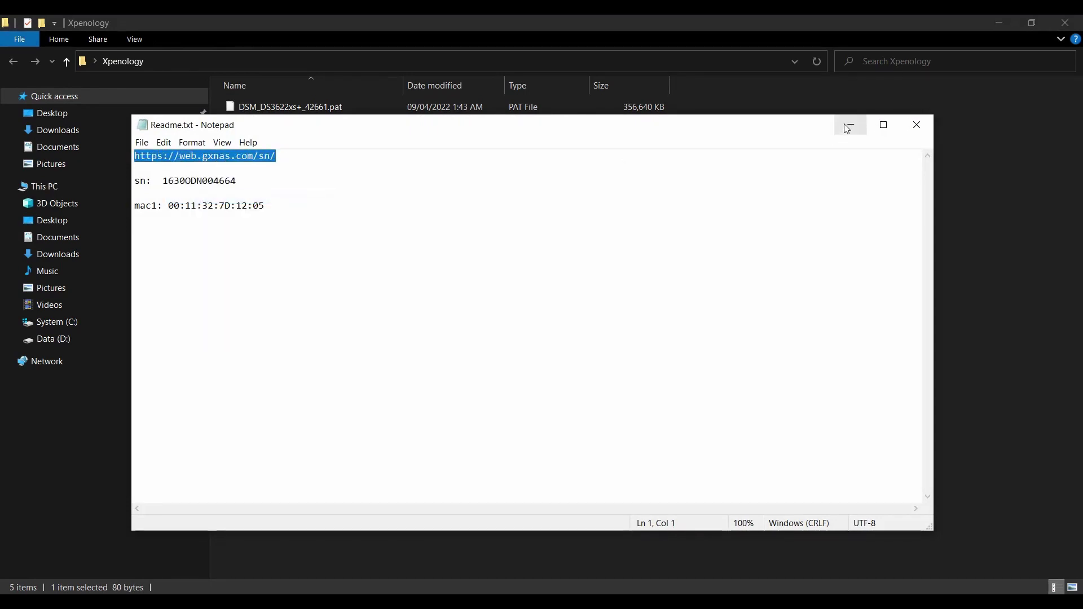
Minimize Notepad and the Xpenology folder, then launch Google Chrome.
click(849, 124)
click(999, 23)
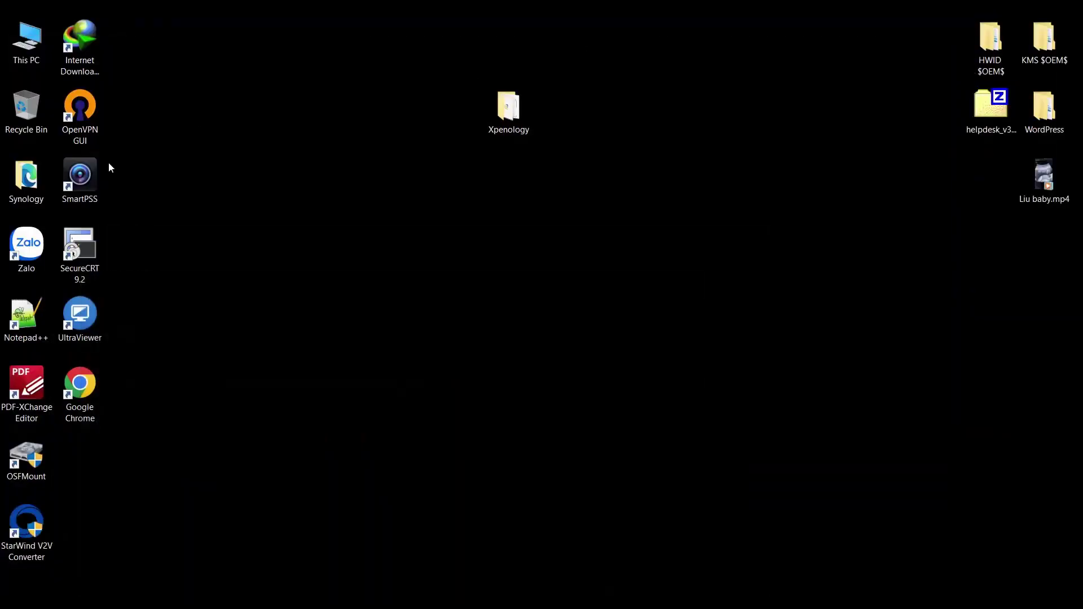
double_click(85, 387)
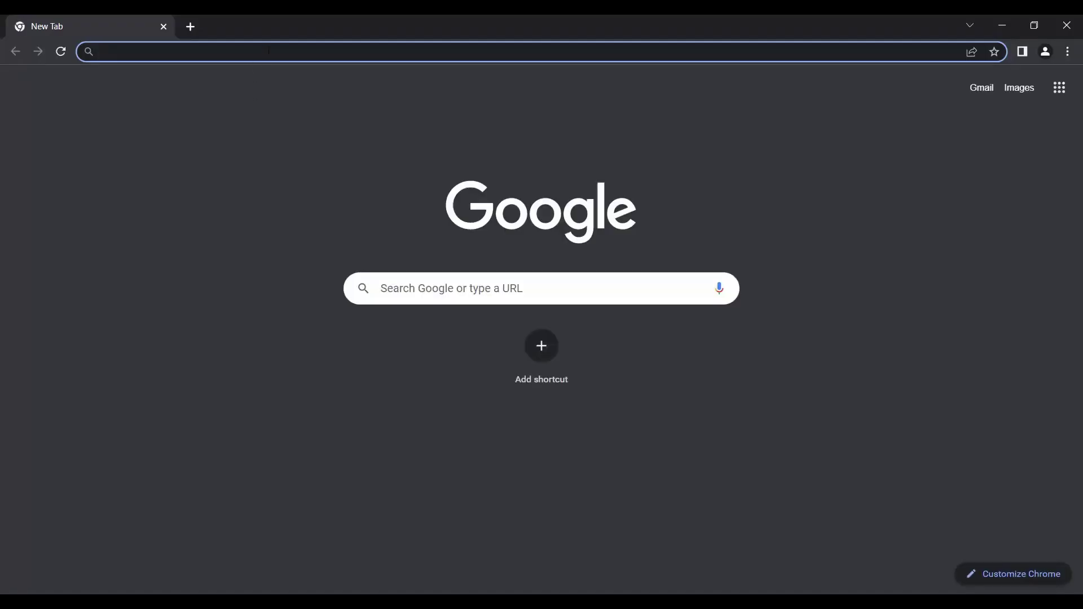
Load the pasted SN Tool URL and choose the DS3617xs model.
right_click(269, 51)
click(365, 164)
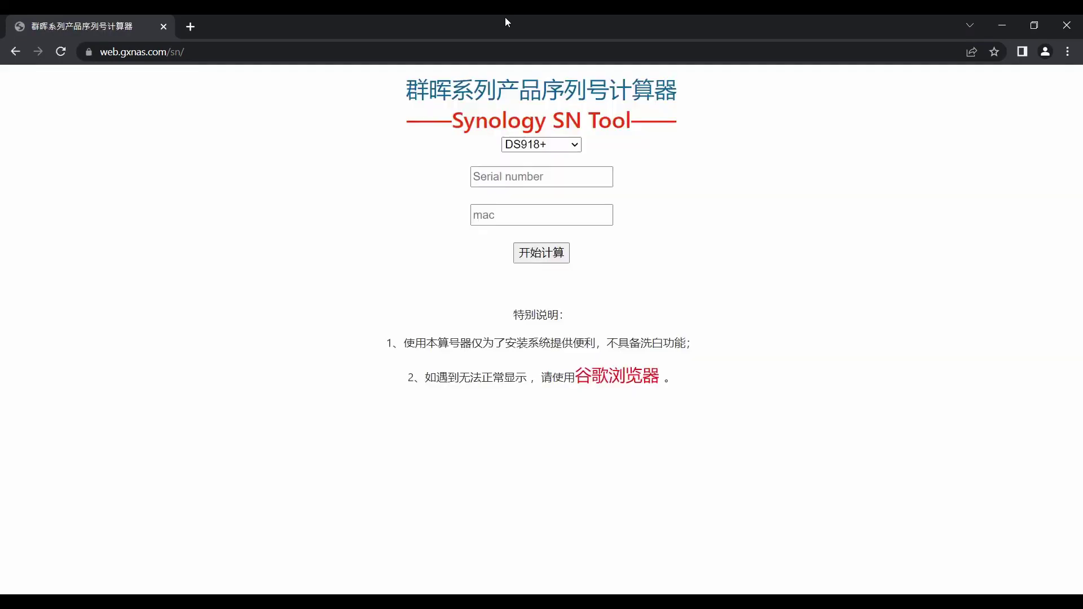
click(574, 146)
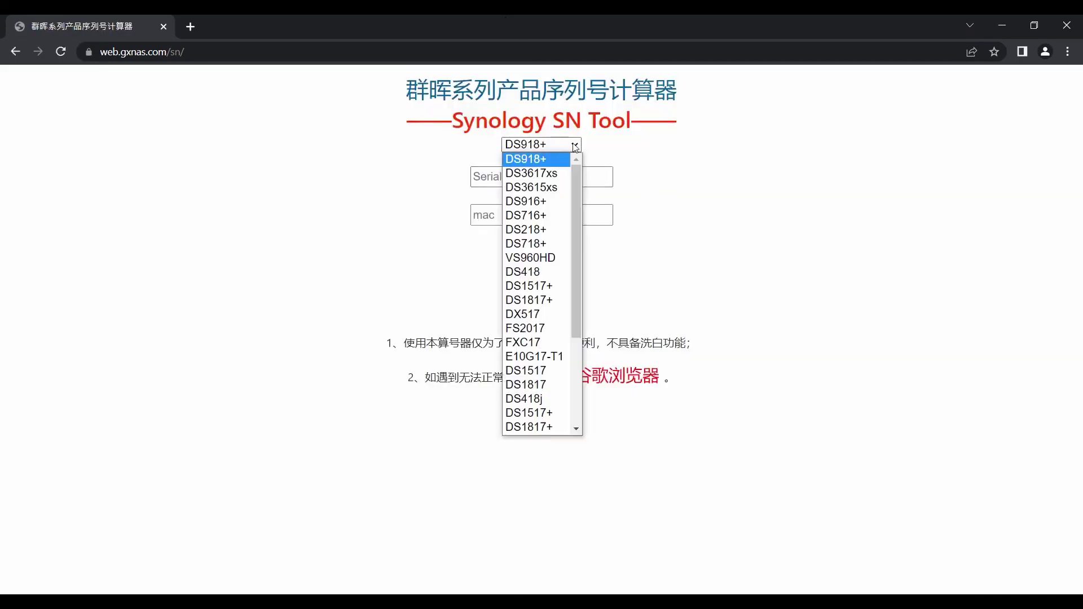
click(556, 179)
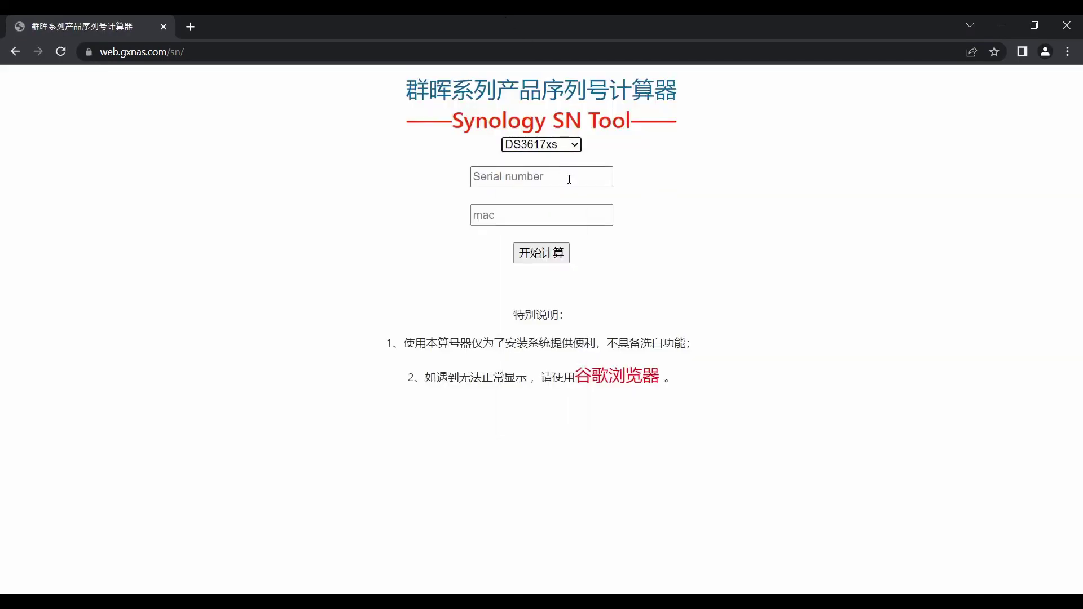
Generate several serial/MAC pairs, select the resulting serial number, and close Chrome.
click(558, 259)
click(550, 262)
click(548, 263)
click(547, 263)
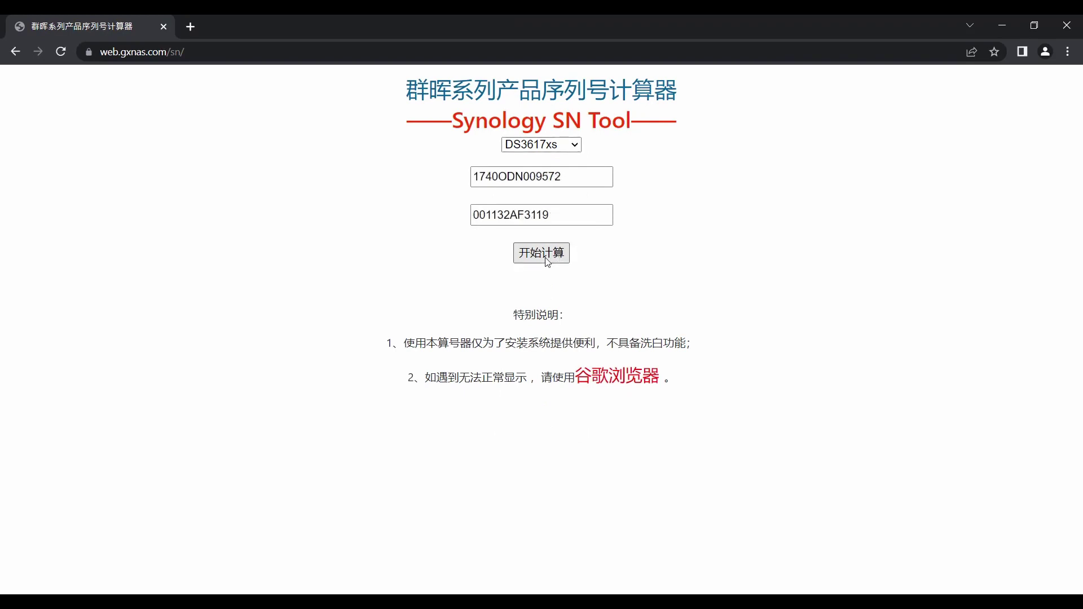
click(548, 262)
click(547, 262)
drag(564, 177, 428, 181)
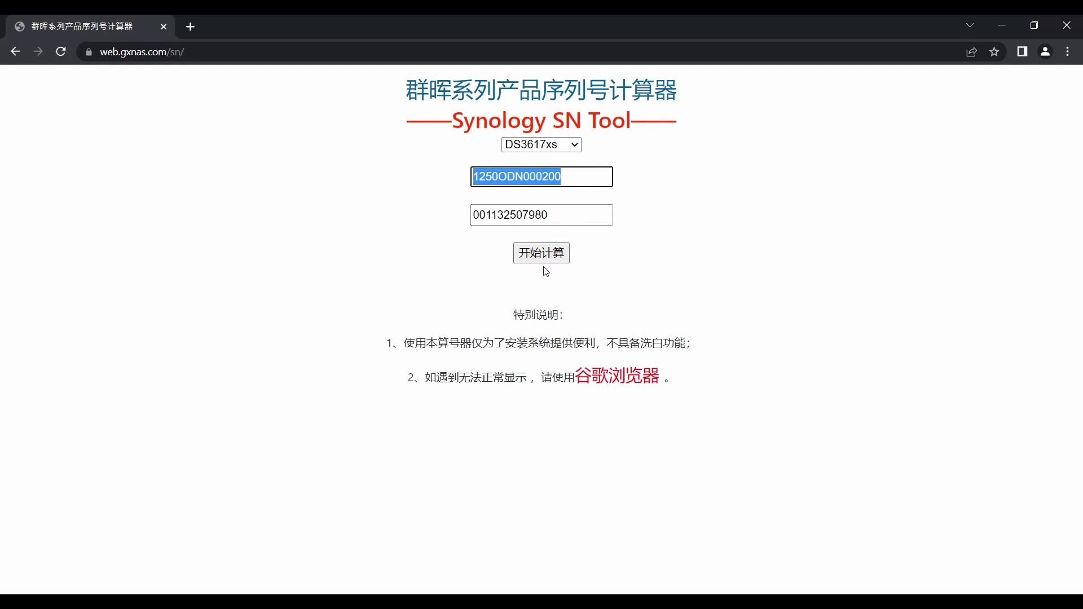
click(1068, 26)
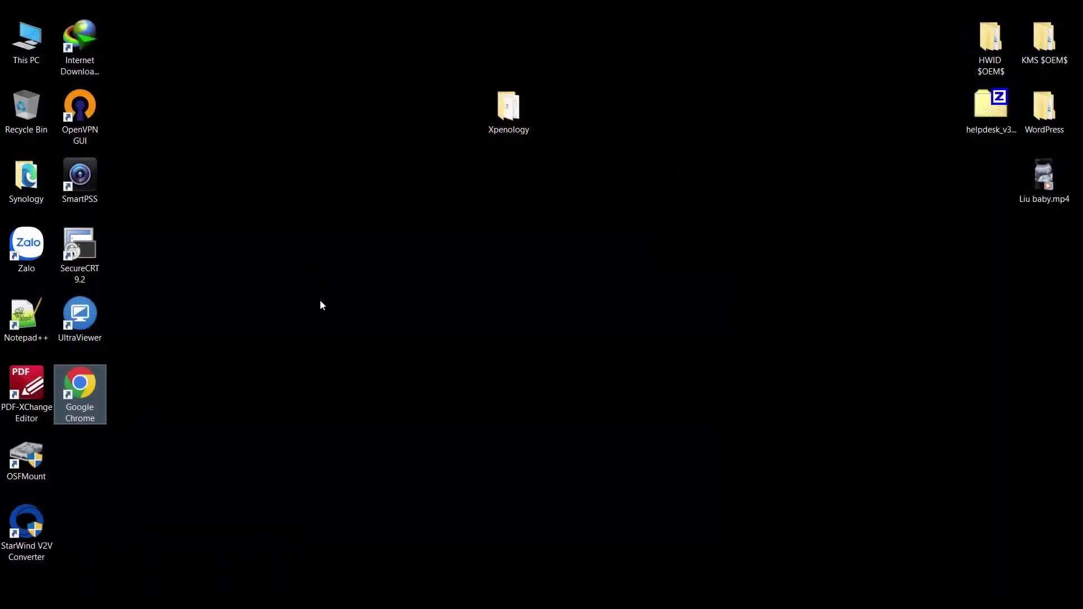
Check the sn and mac values in the Readme notes, then minimize them and return to Xpenology.
key(alt+Tab)
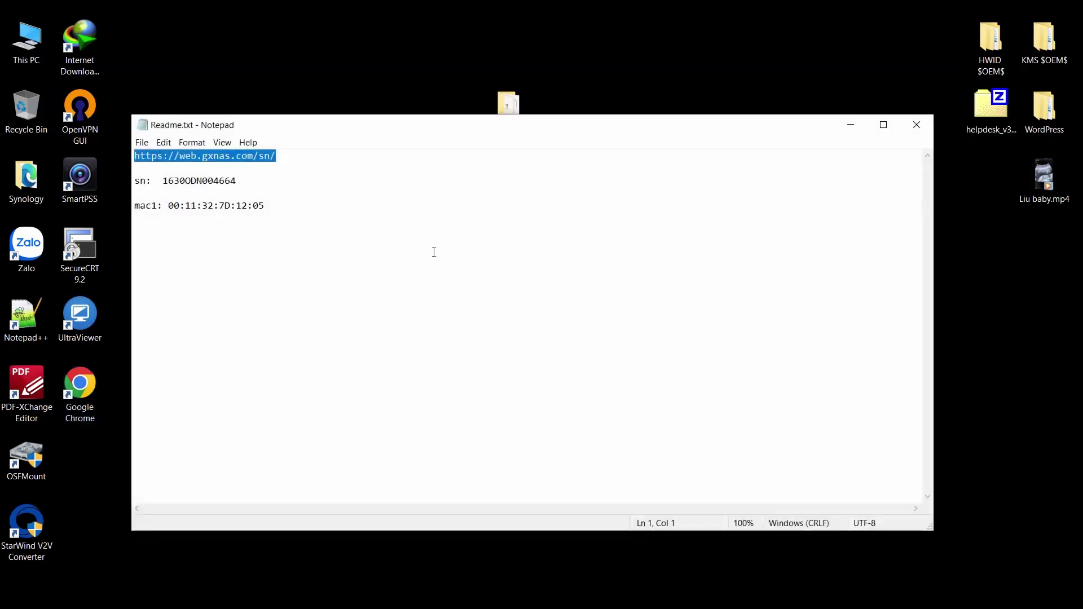
click(379, 247)
double_click(173, 180)
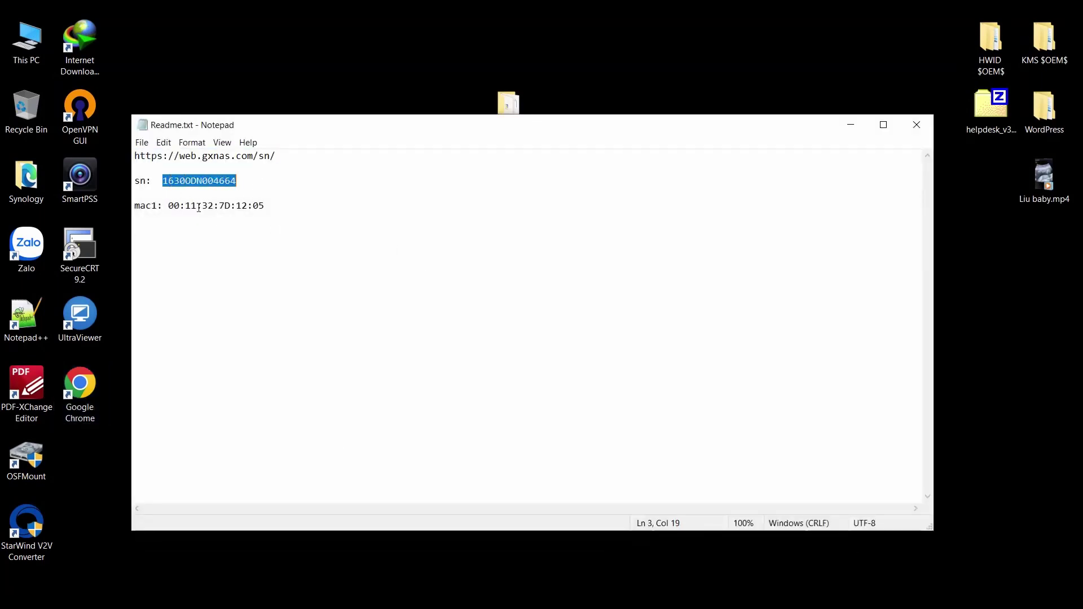
drag(189, 206, 236, 206)
click(395, 254)
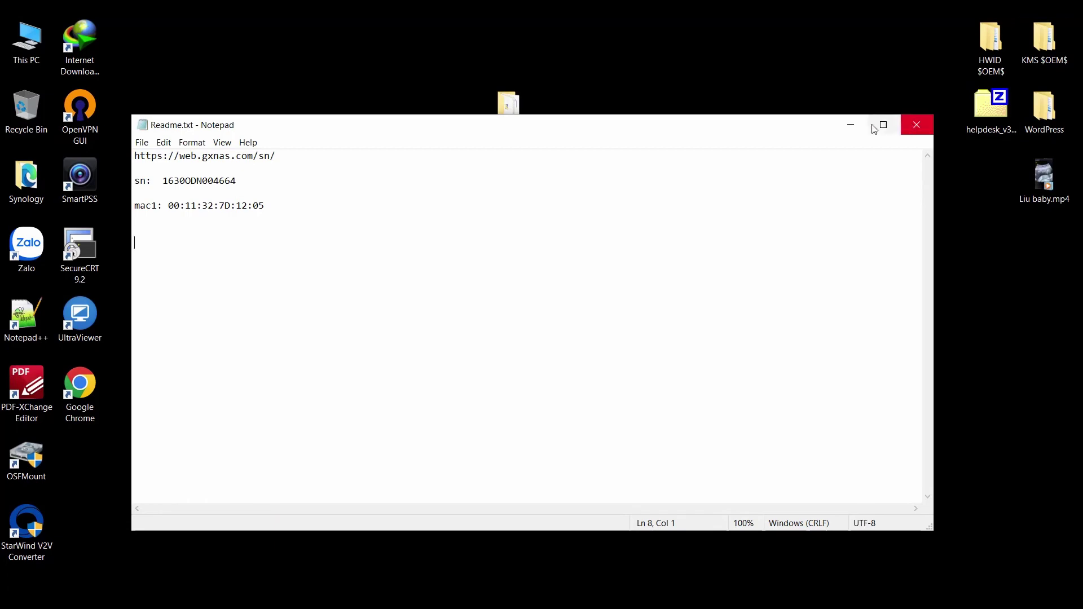
click(850, 124)
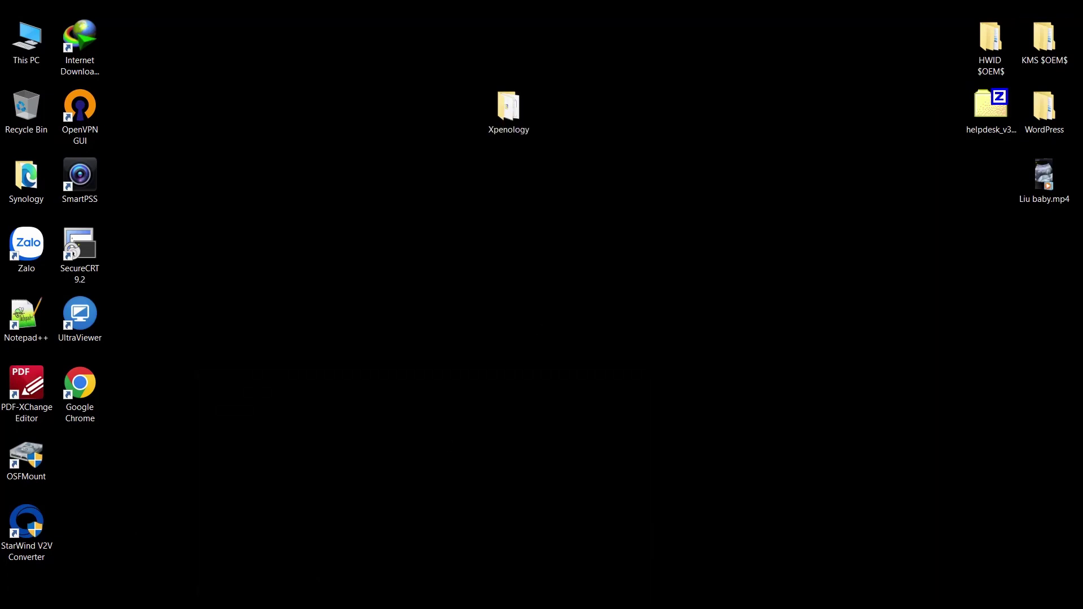
key(alt+Tab)
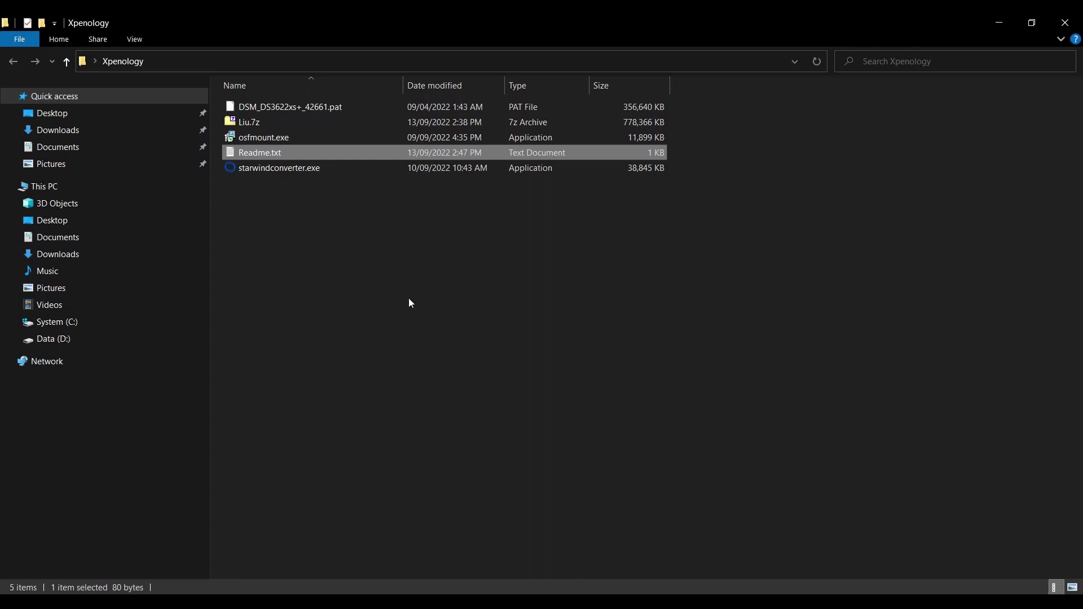
Extract Liu.7z with 7-Zip into a Liu folder.
click(257, 121)
right_click(248, 120)
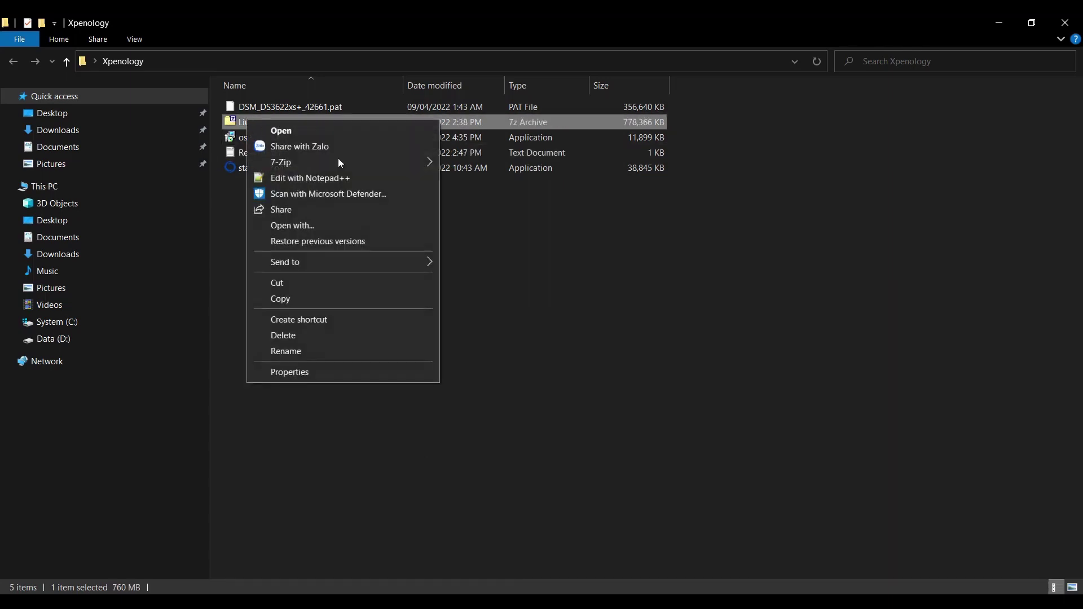
mouse_move(347, 165)
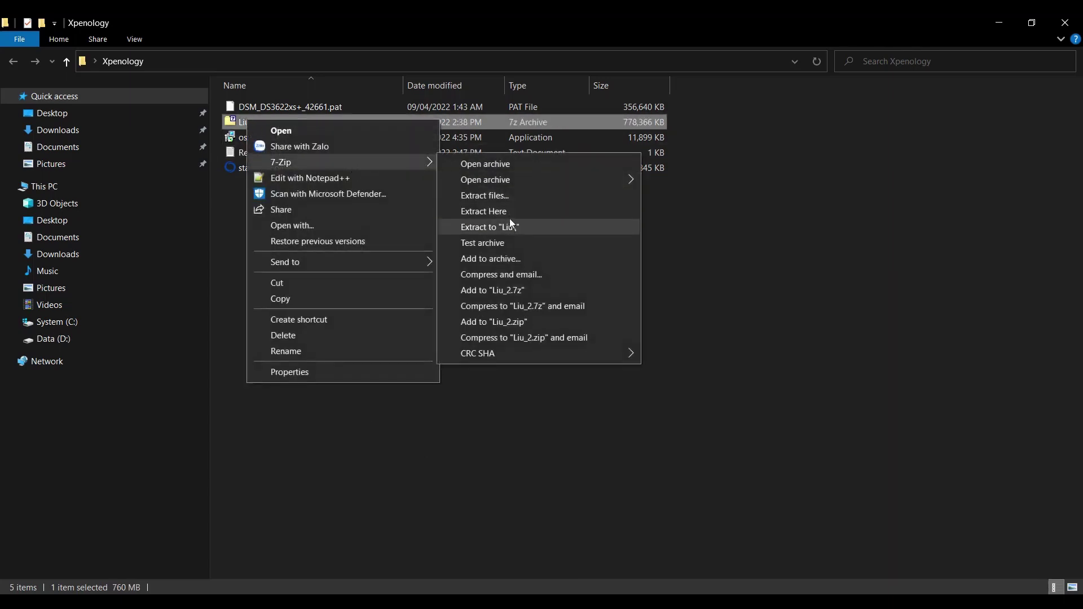
click(512, 227)
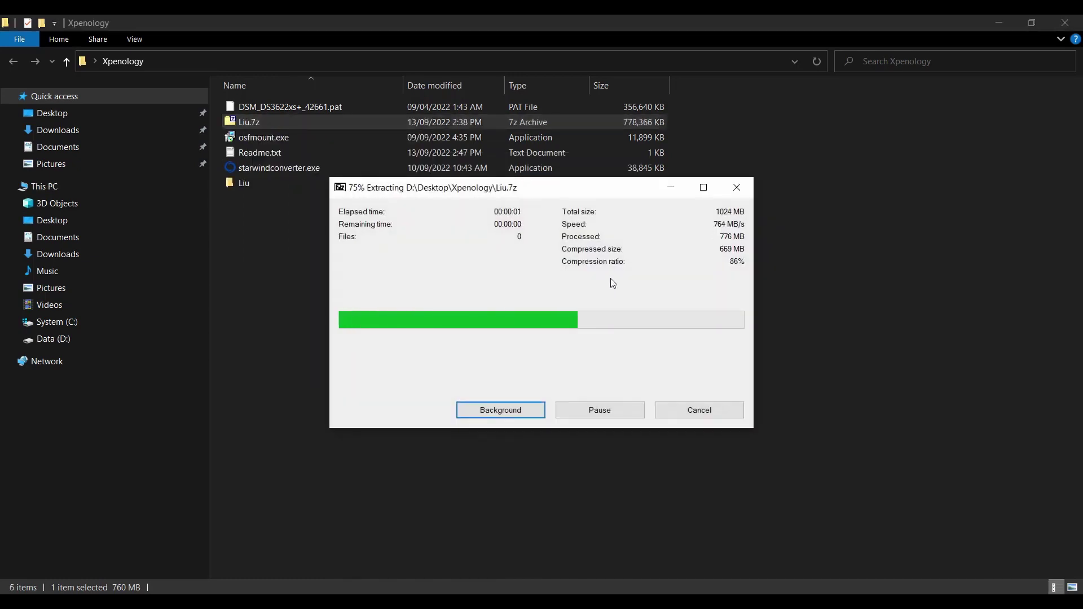
click(609, 282)
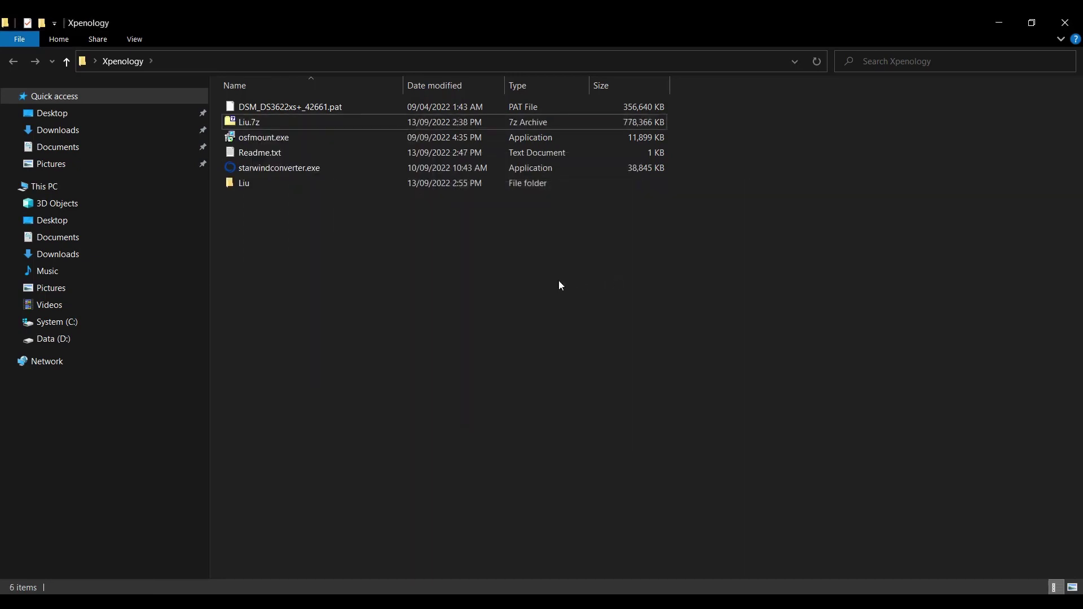
Refresh the Xpenology folder and open the new Liu folder containing Liu.img.
right_click(450, 280)
click(485, 339)
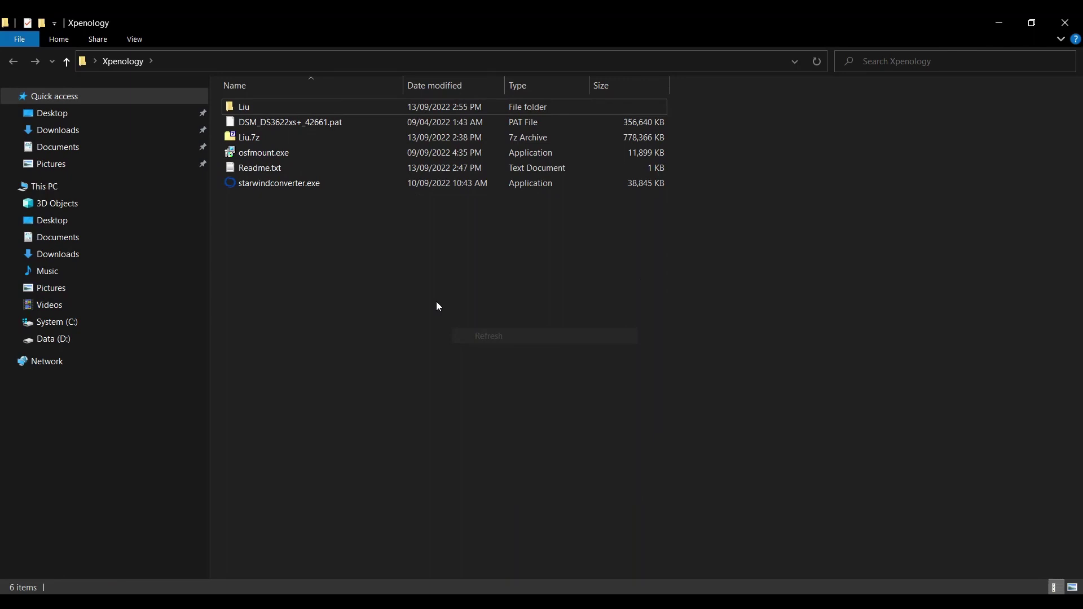
double_click(248, 108)
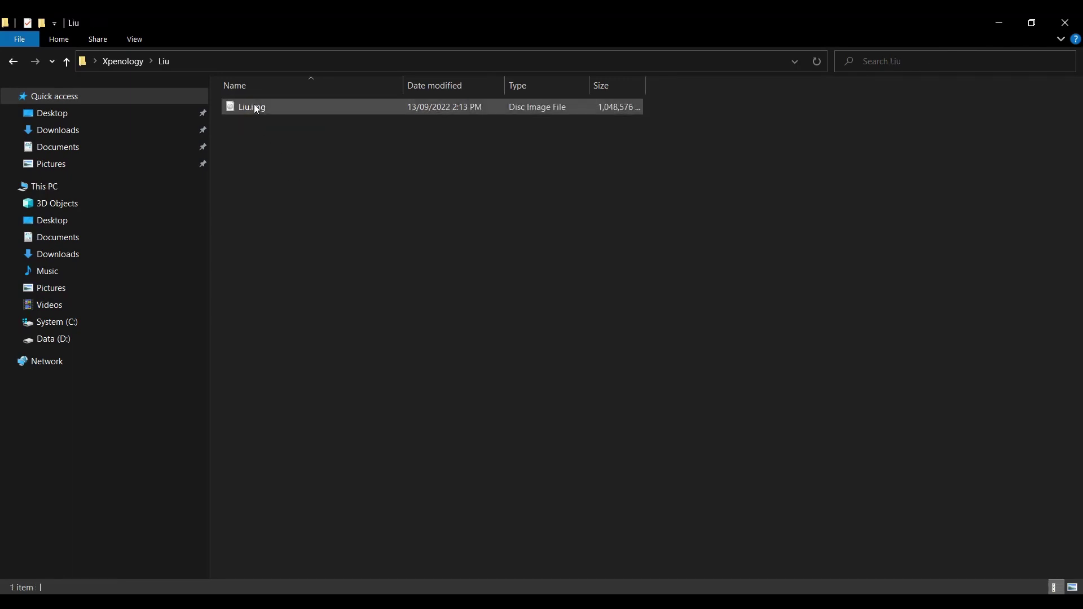
Place the StarWind V2V Converter and OSFMount desktop shortcuts beside the Xpenology folder.
click(993, 22)
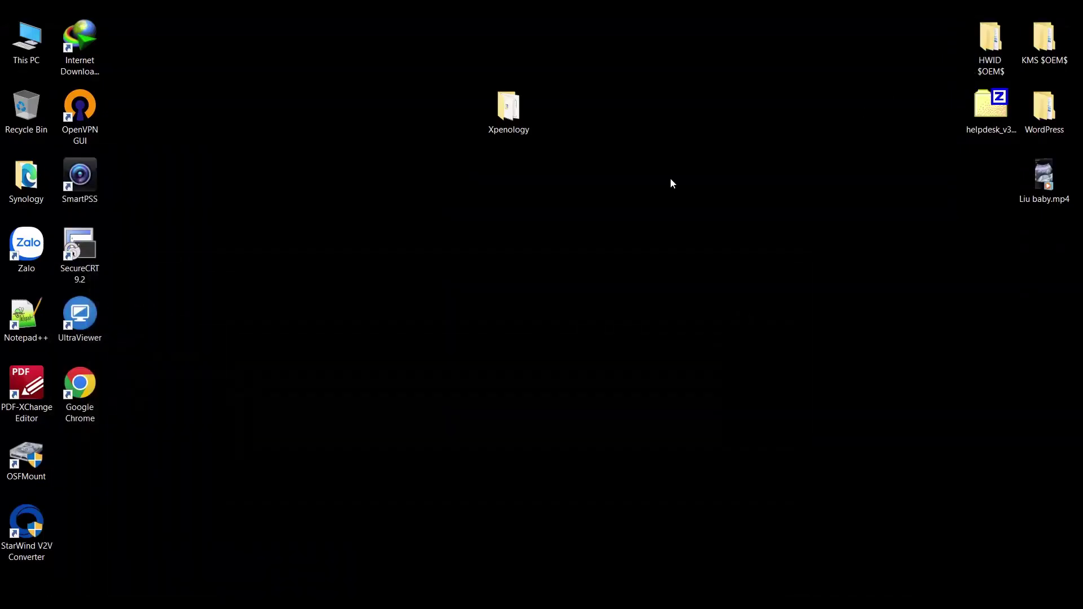
drag(26, 522, 400, 113)
drag(26, 458, 616, 110)
Launch OSFMount and move its window to the centre of the screen.
click(663, 231)
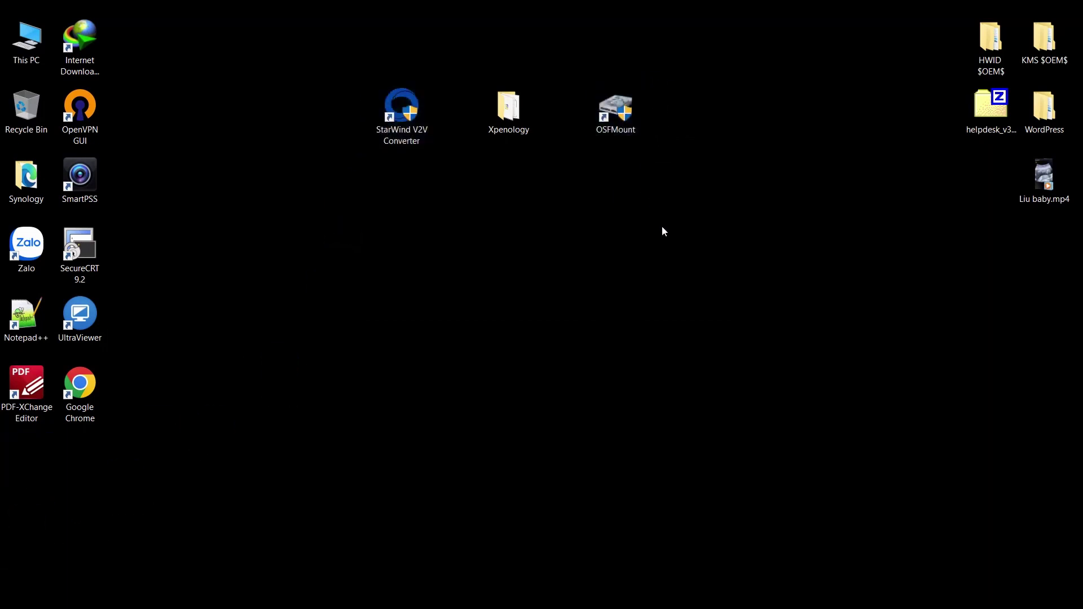
double_click(618, 109)
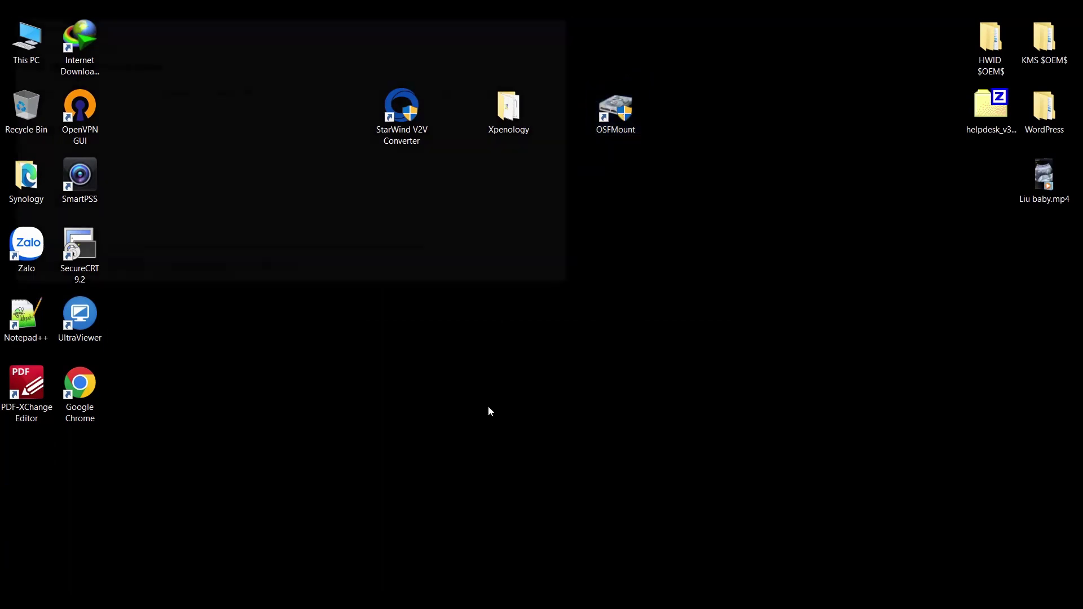
drag(275, 32, 530, 191)
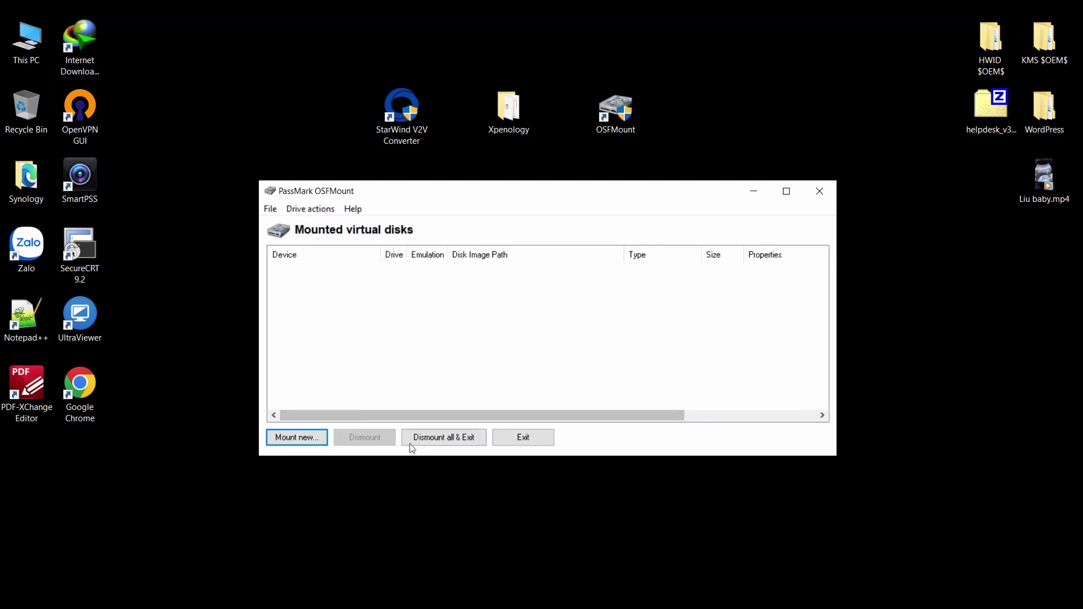
Choose Xpenology\Liu\Liu.img as the new virtual disk image to mount.
click(296, 439)
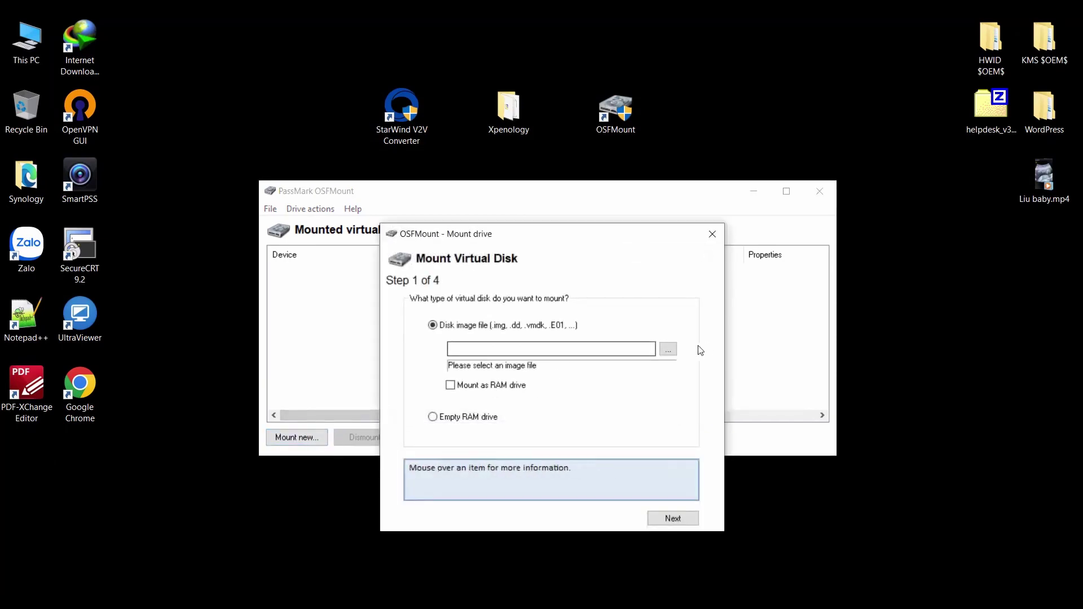
click(668, 349)
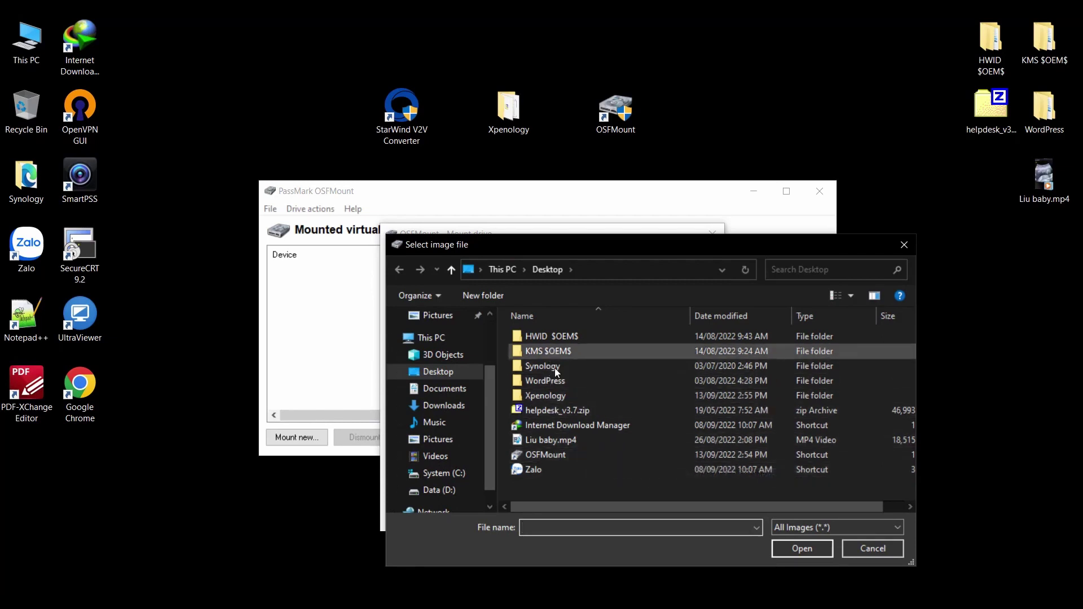
double_click(553, 398)
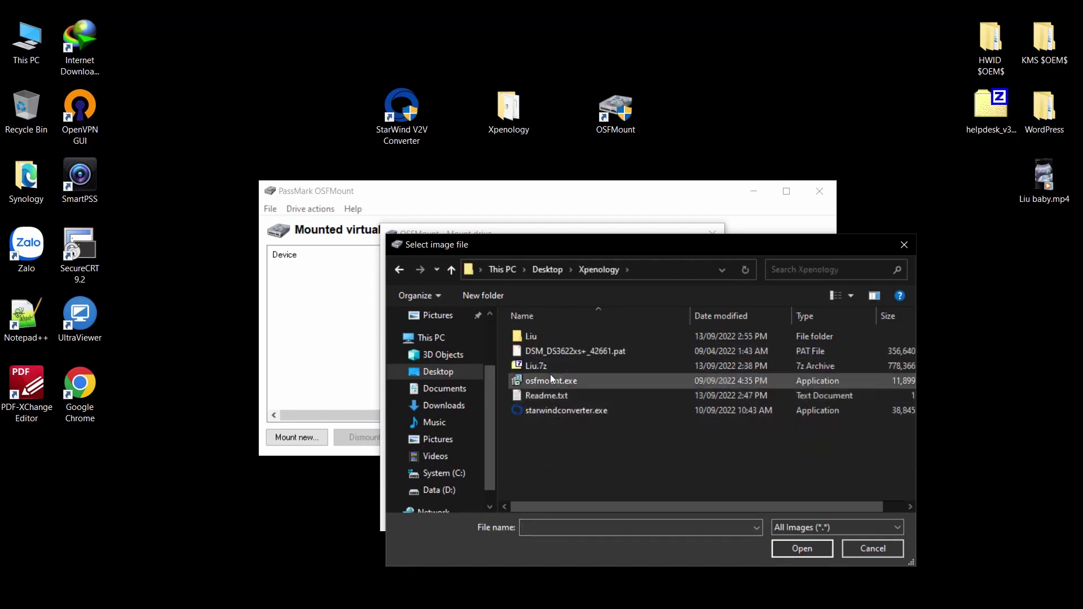
double_click(534, 338)
click(544, 336)
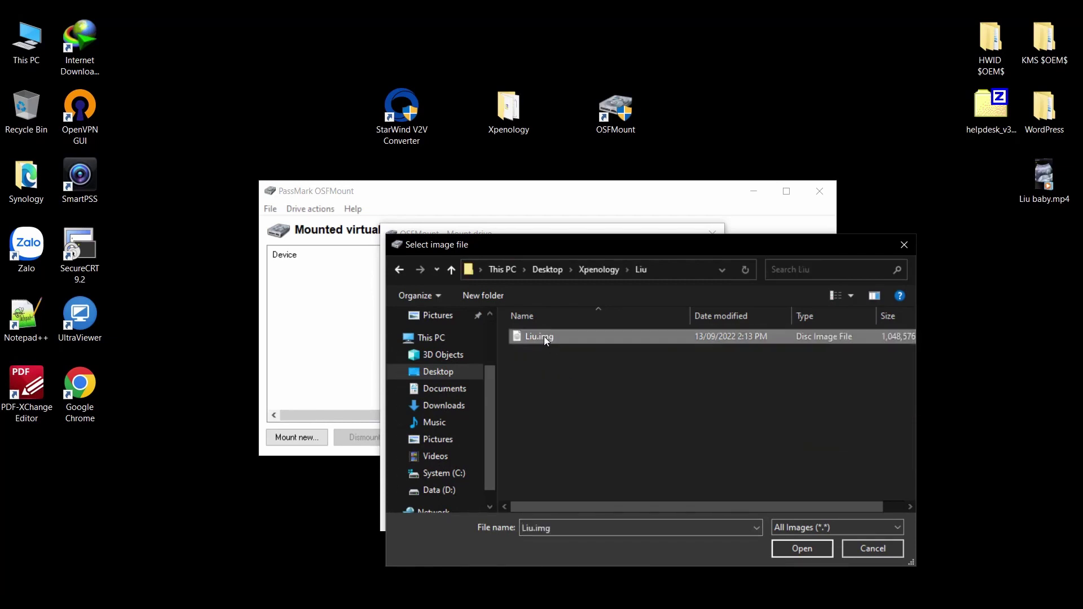
click(801, 550)
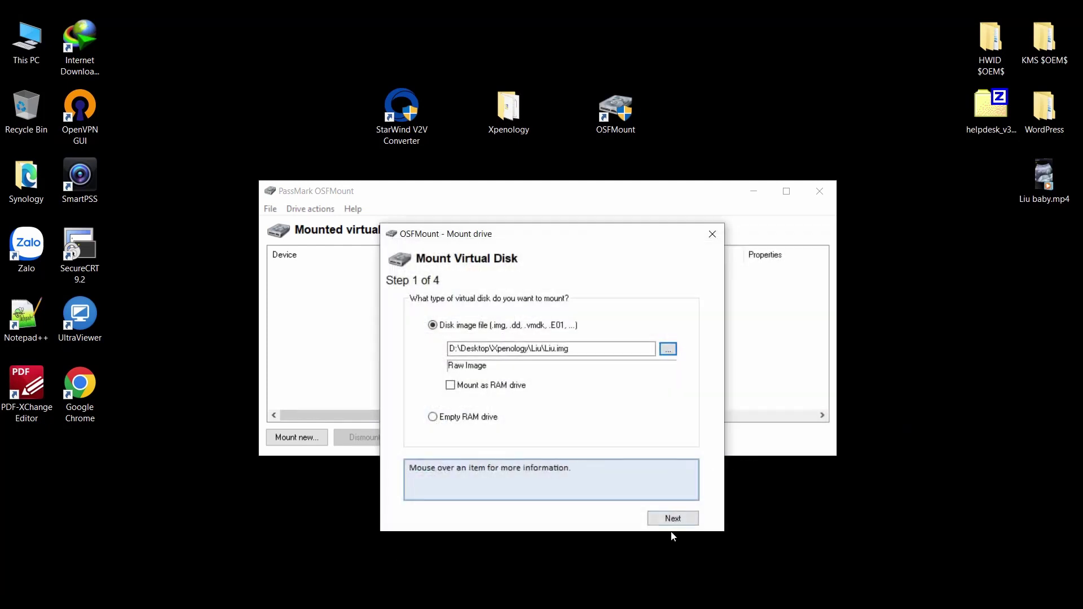
Mount the first 48 MB partition read/write as drive E: and open it.
click(675, 518)
click(516, 364)
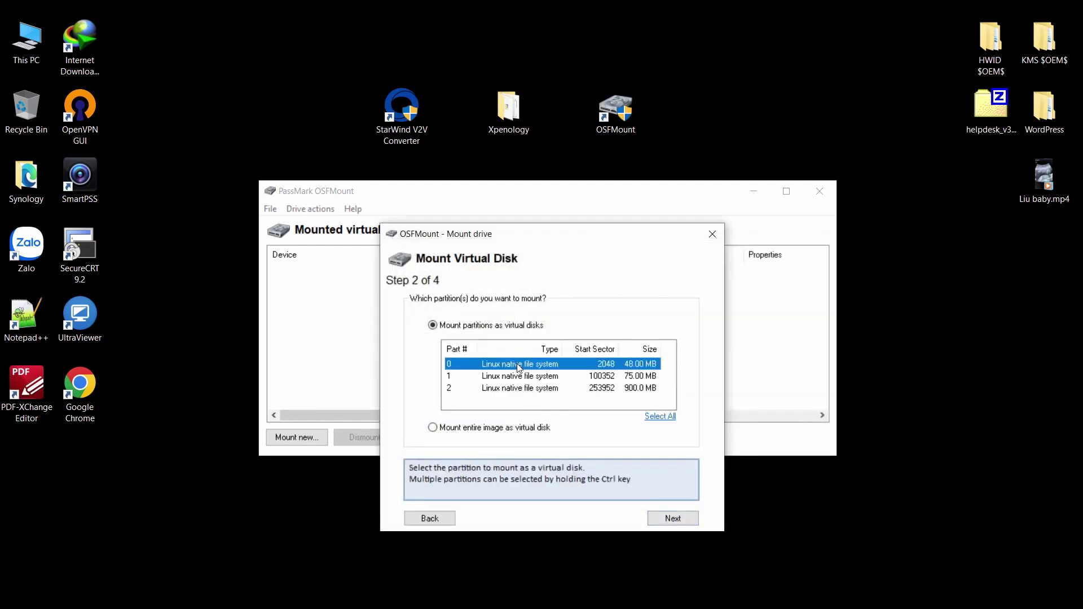
click(673, 519)
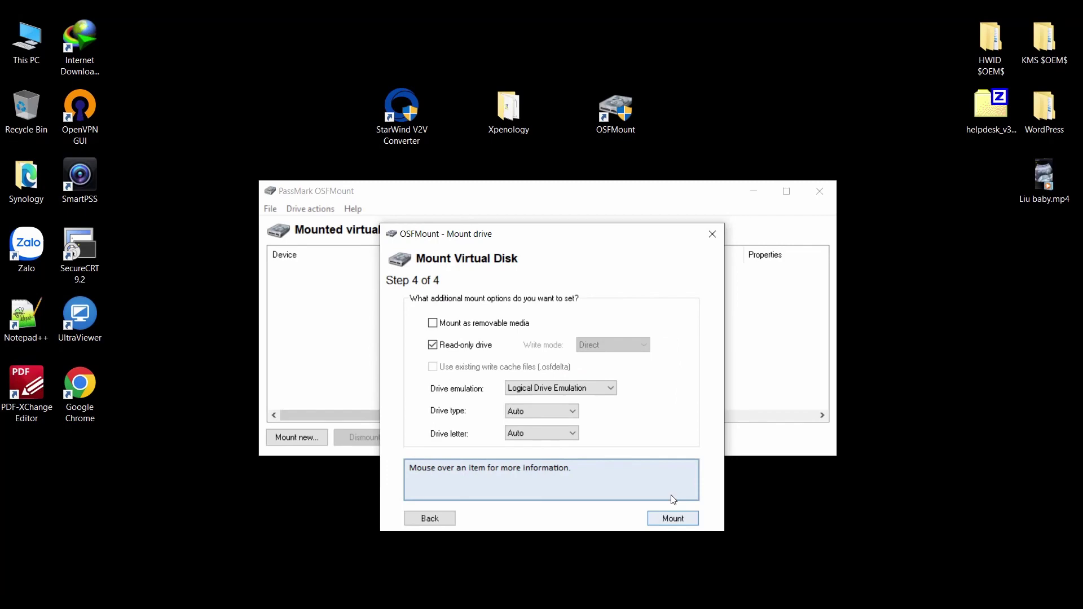
click(433, 345)
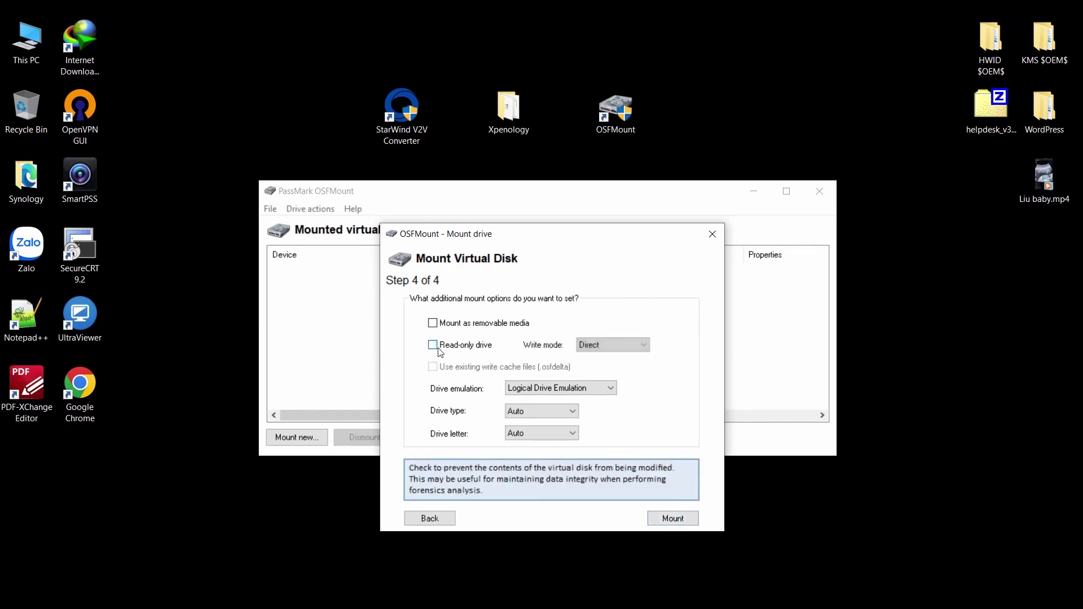
click(673, 518)
double_click(318, 275)
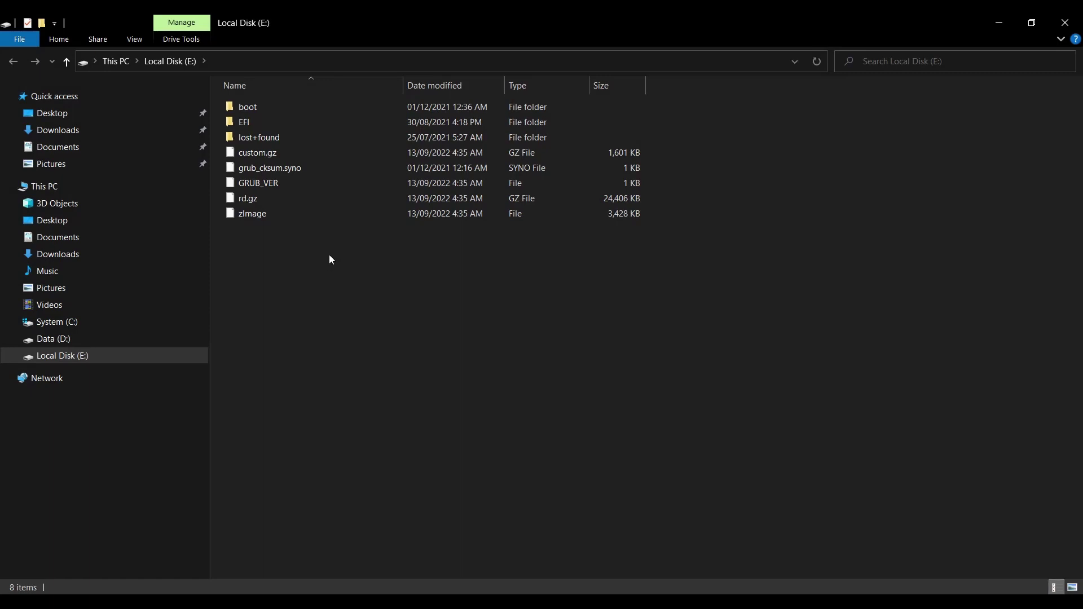
Open E:\boot\grub\grub.cfg in Notepad++ via Edit with Notepad++.
click(252, 108)
double_click(252, 108)
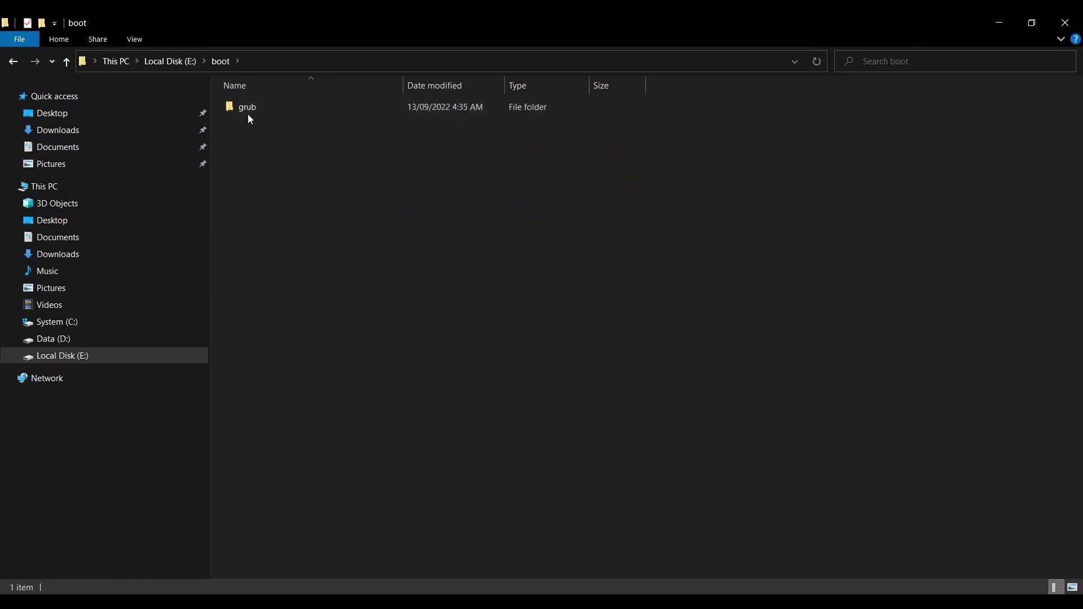
click(245, 108)
double_click(244, 107)
right_click(263, 171)
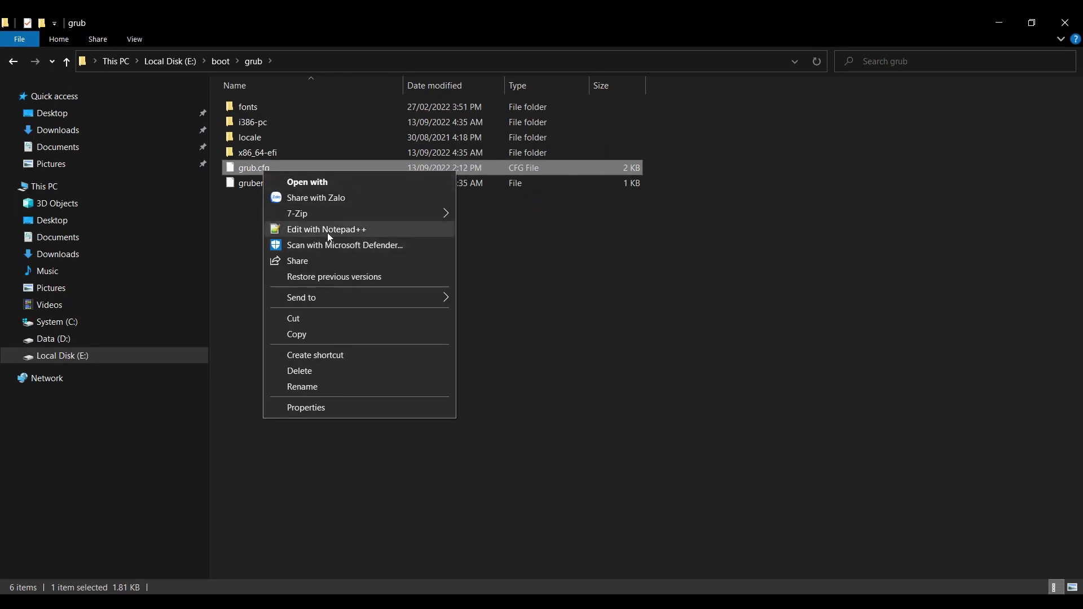
click(328, 233)
scroll(689, 345, down, 16)
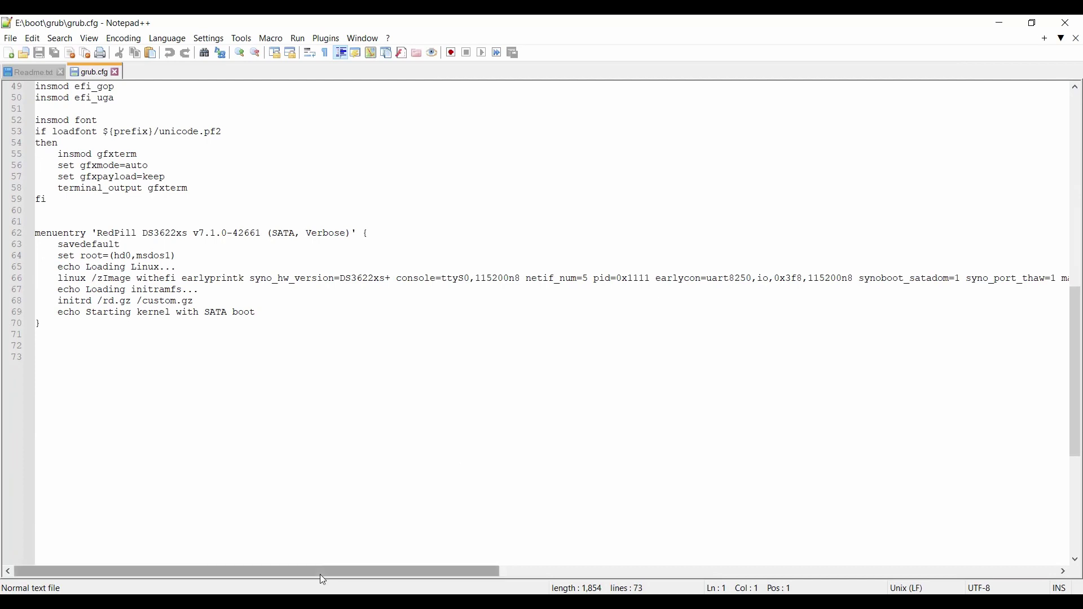
Replace the mac1 value on line 66 with the Readme MAC address, removing its colons.
click(359, 278)
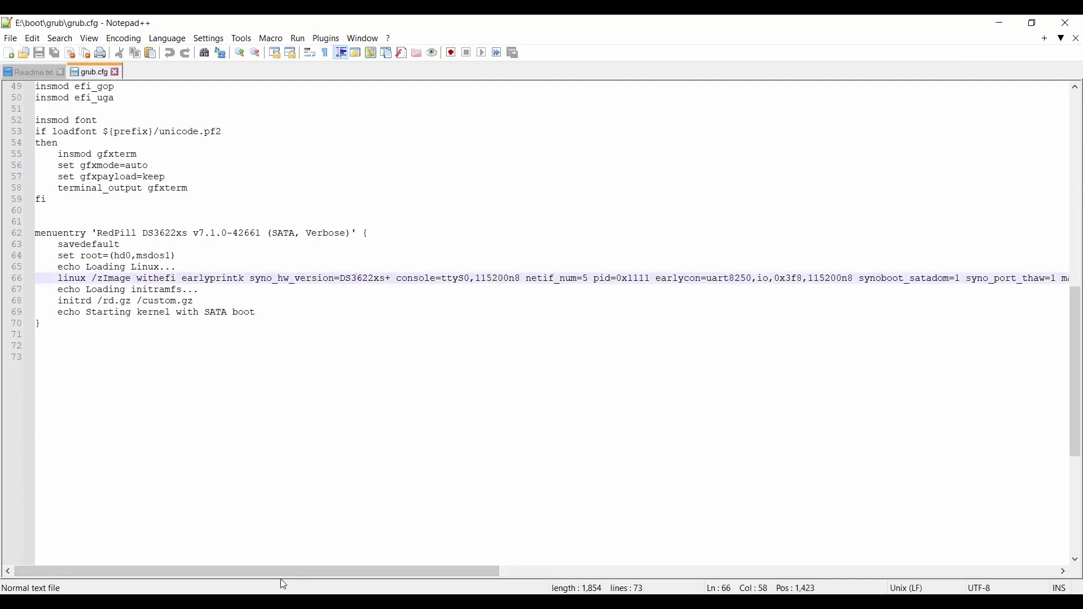
drag(280, 572, 527, 572)
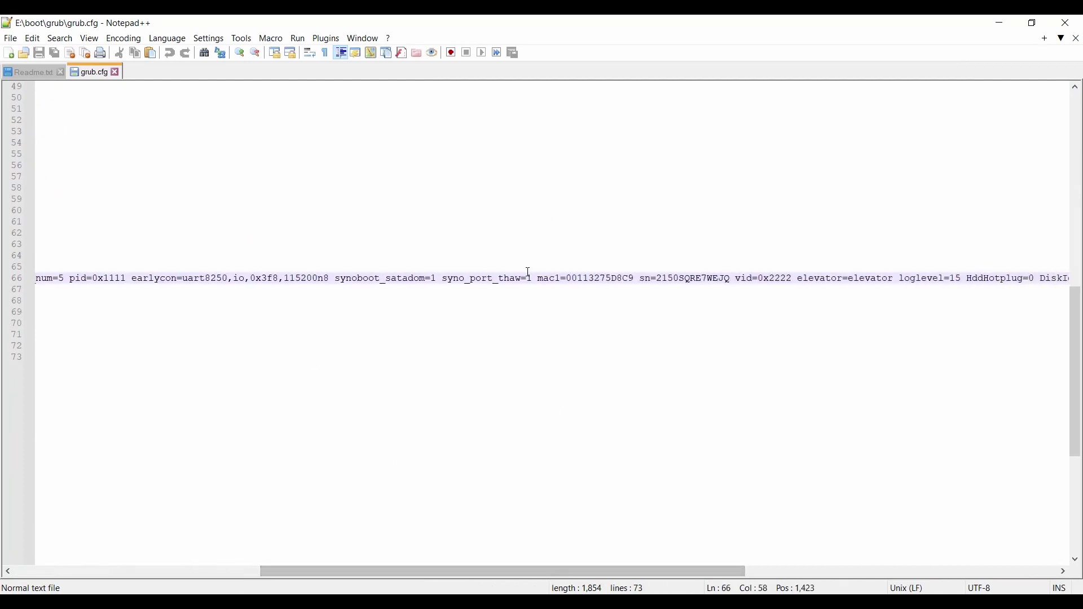
click(568, 277)
key(alt+Tab)
drag(276, 208, 173, 206)
right_click(188, 207)
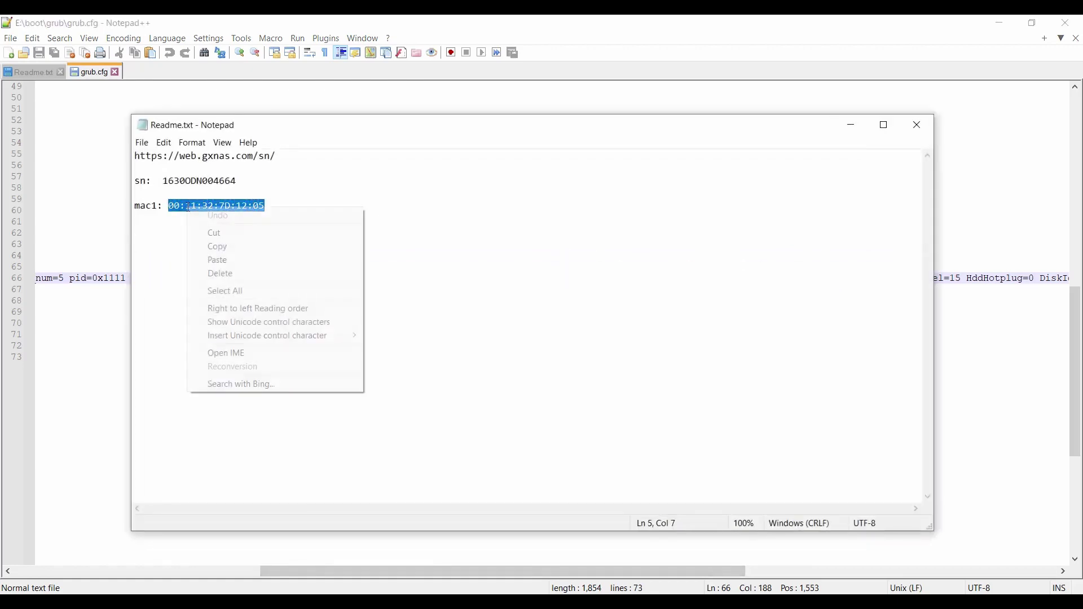
click(224, 247)
click(404, 20)
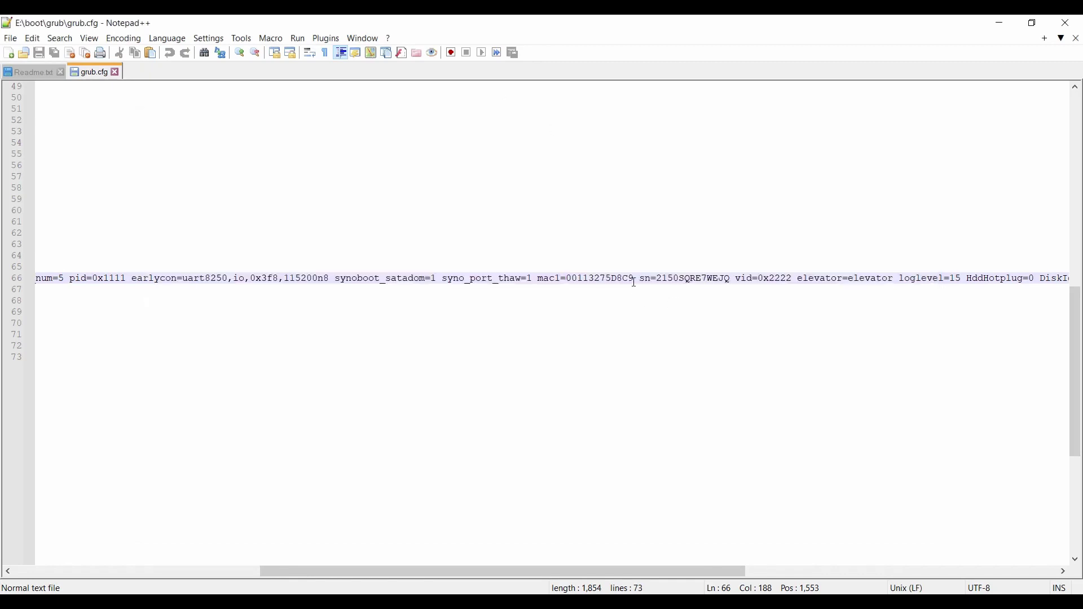
drag(634, 282, 570, 279)
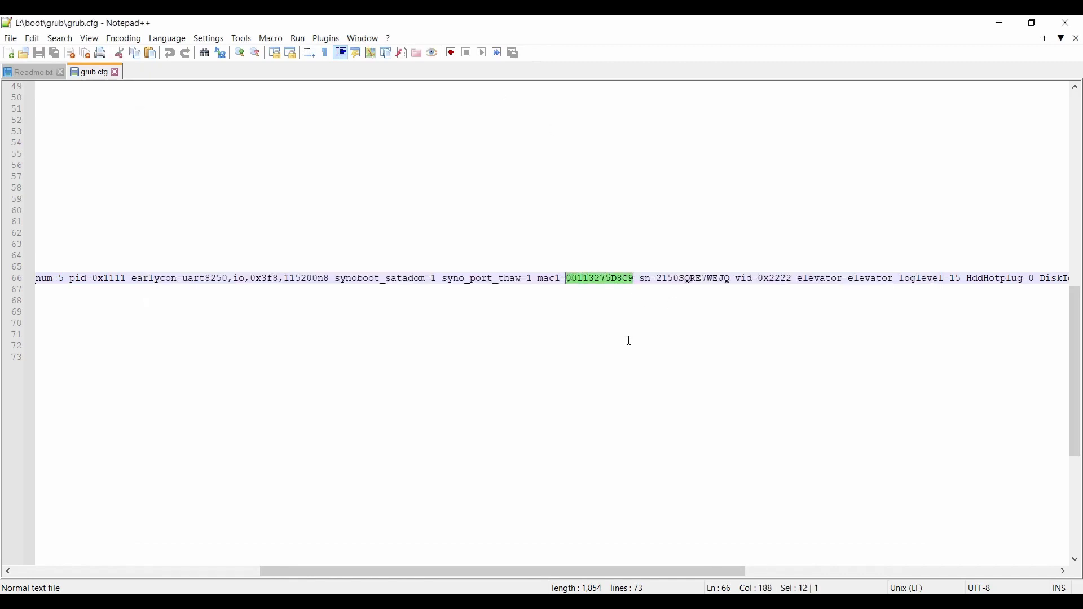
key(ctrl+v)
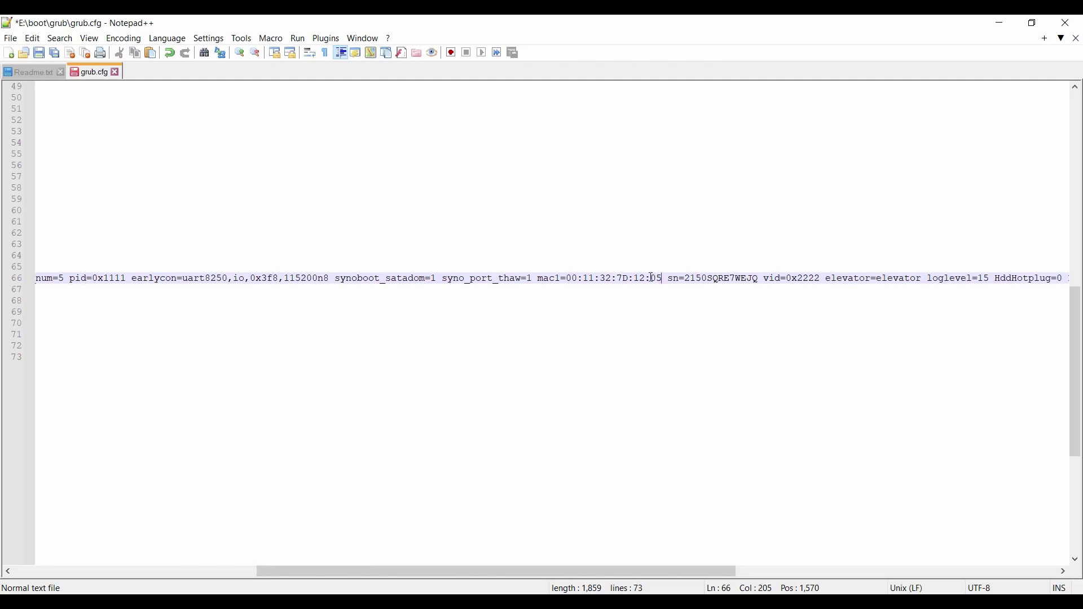
key(BackSpace)
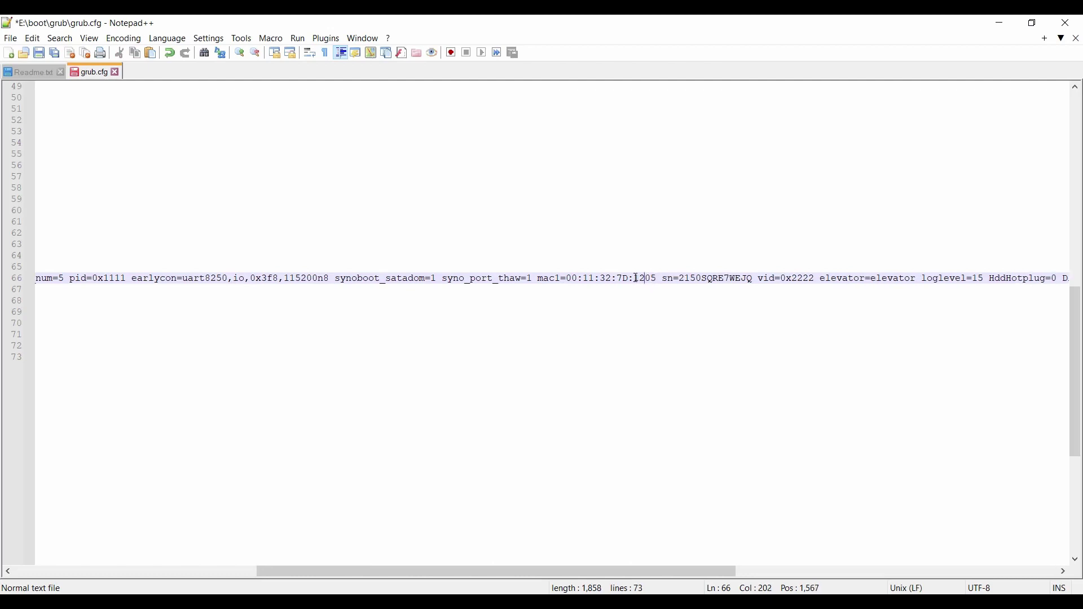
key(BackSpace)
key(BackSpace)
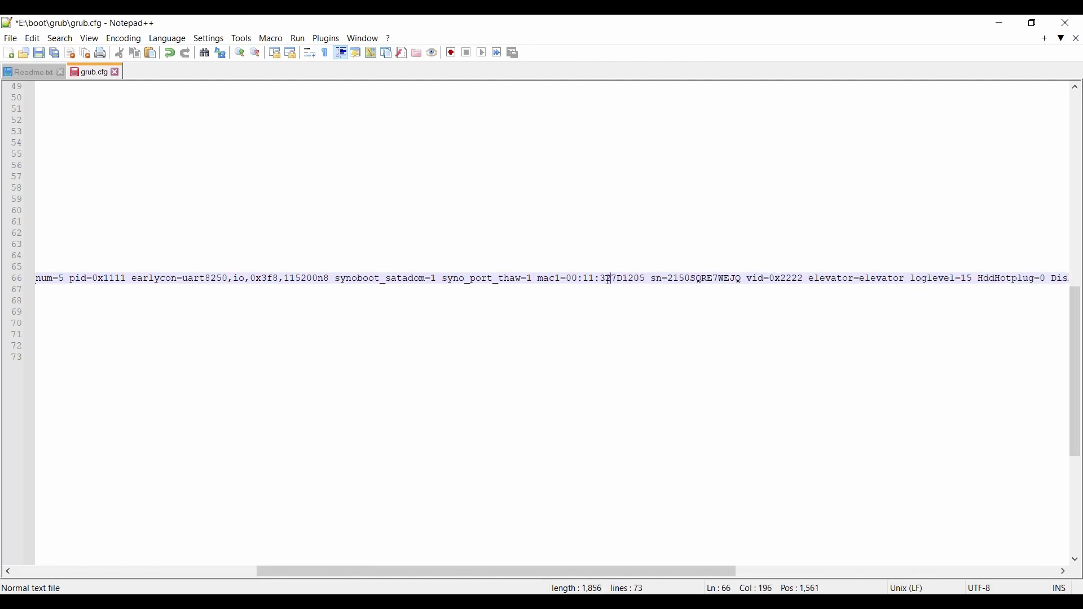
key(Left)
key(Left)
key(BackSpace)
key(BackSpace)
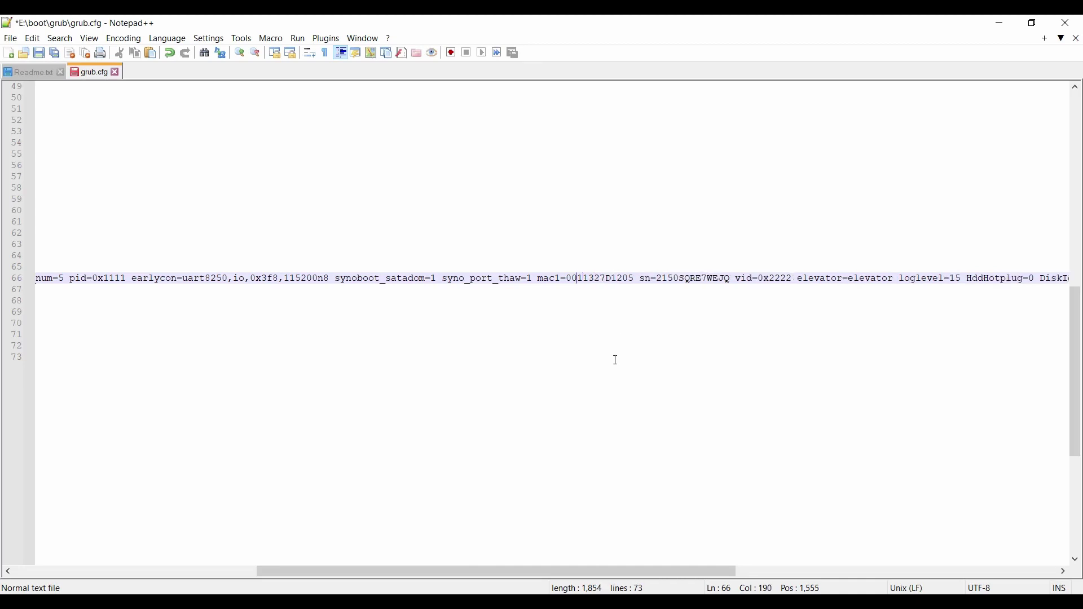
Replace the sn value with the Readme serial number, then save and close grub.cfg.
drag(731, 279, 664, 295)
key(alt+Tab)
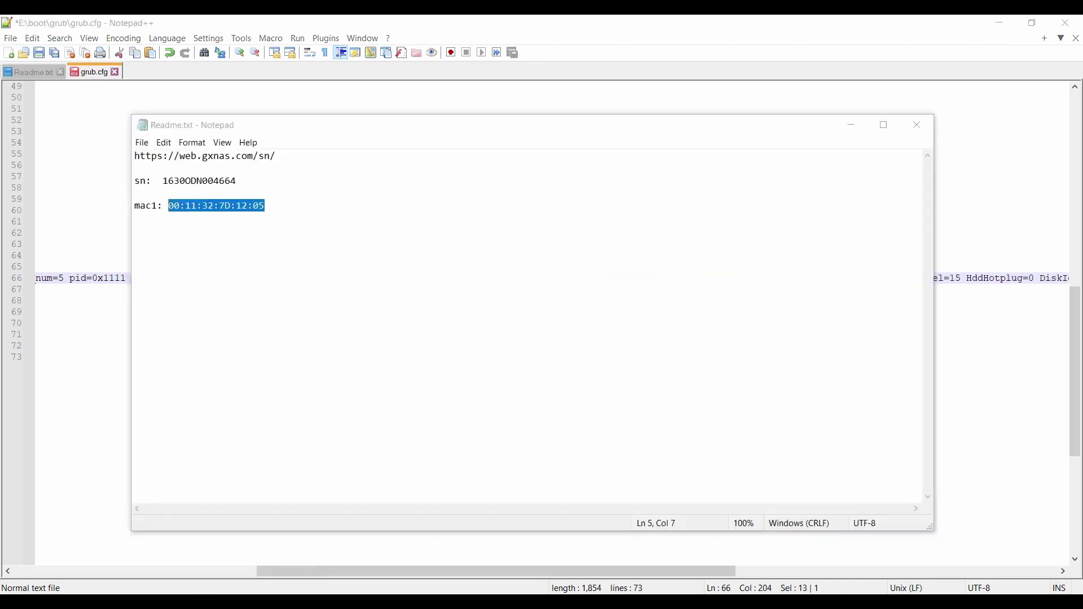
drag(240, 180, 168, 181)
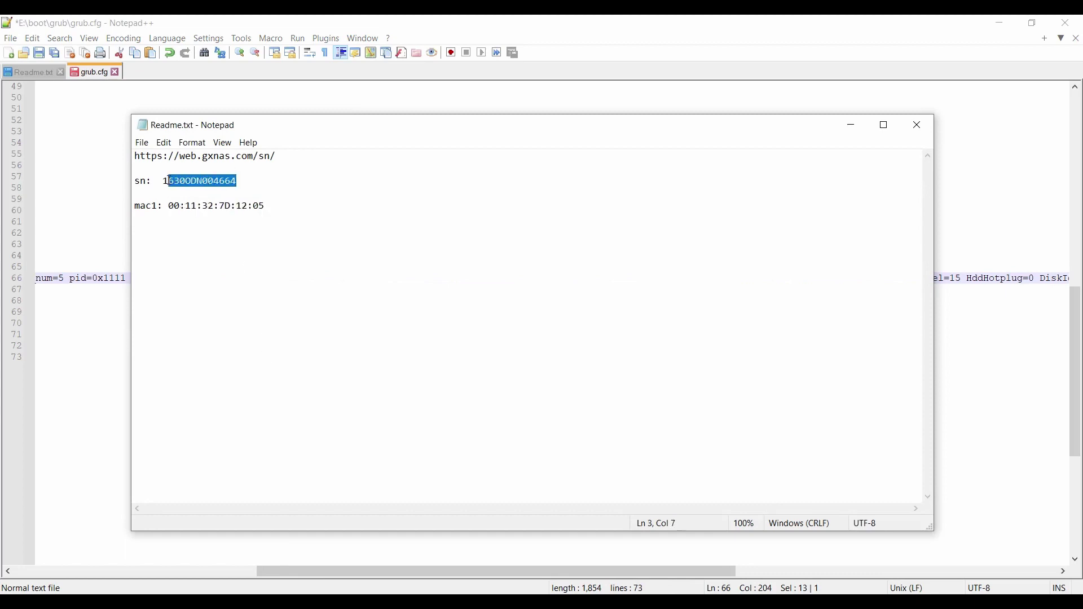
right_click(168, 181)
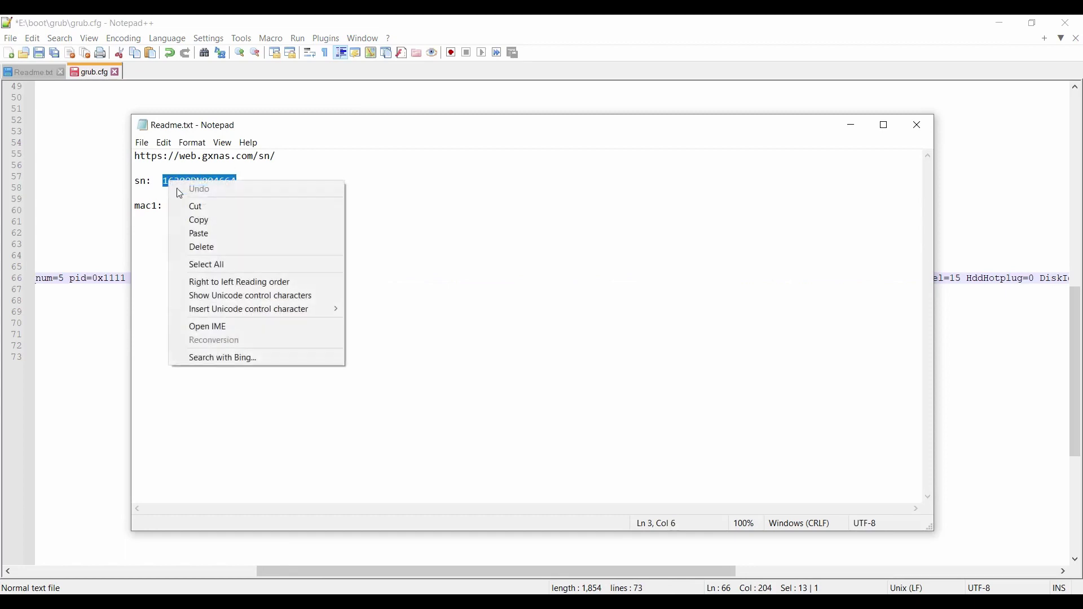
click(201, 220)
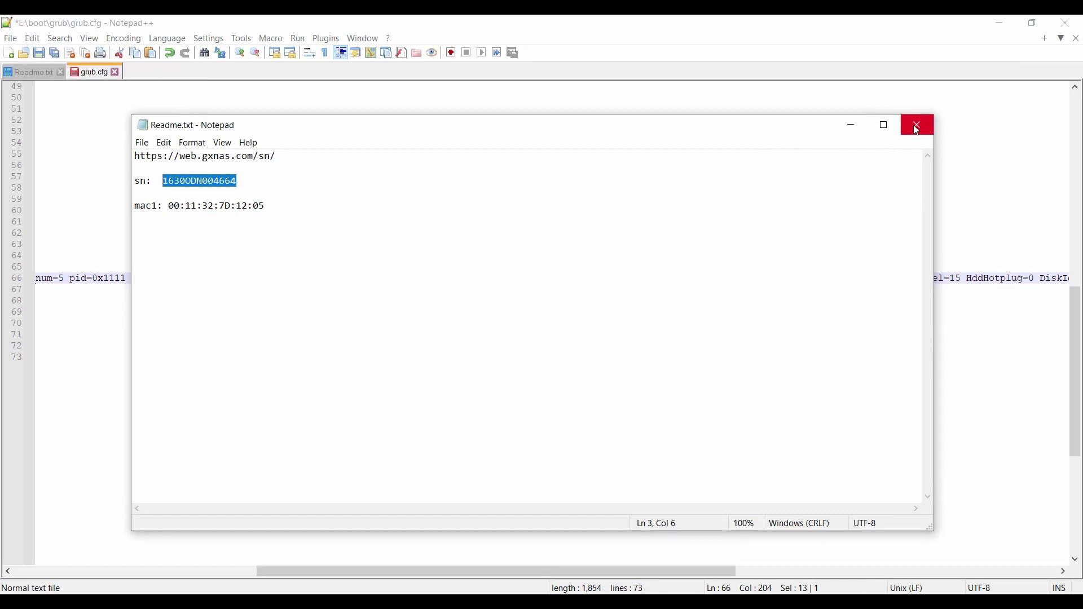
click(857, 130)
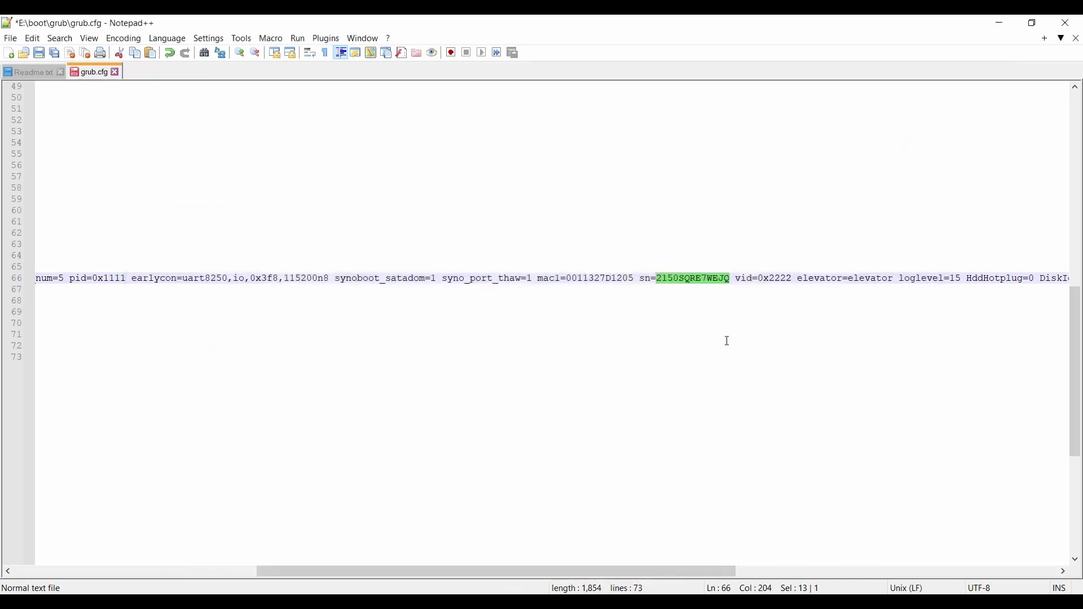
key(Delete)
key(ctrl+v)
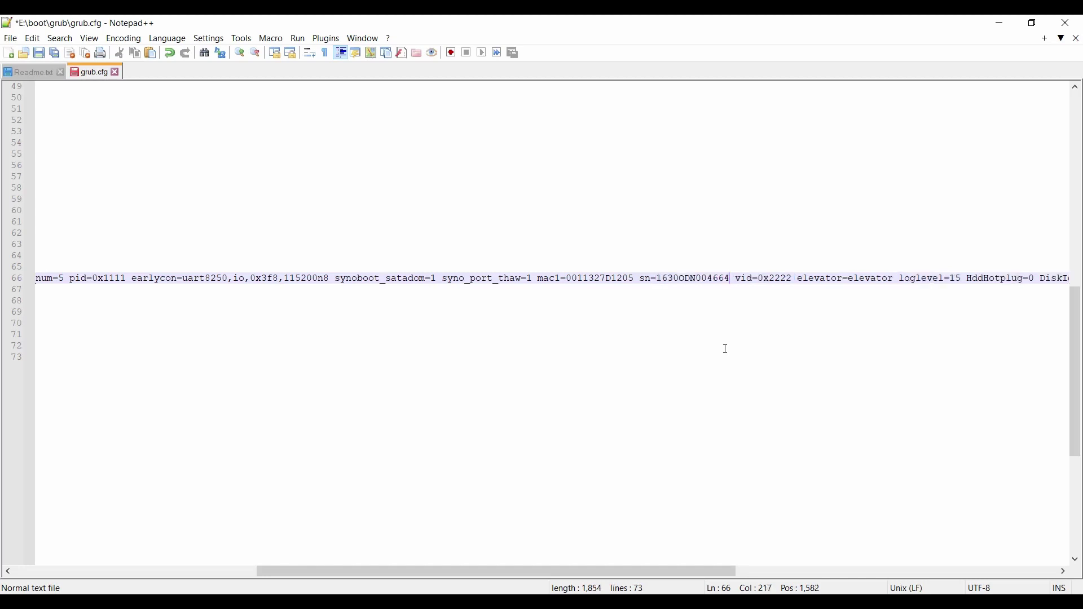
click(38, 53)
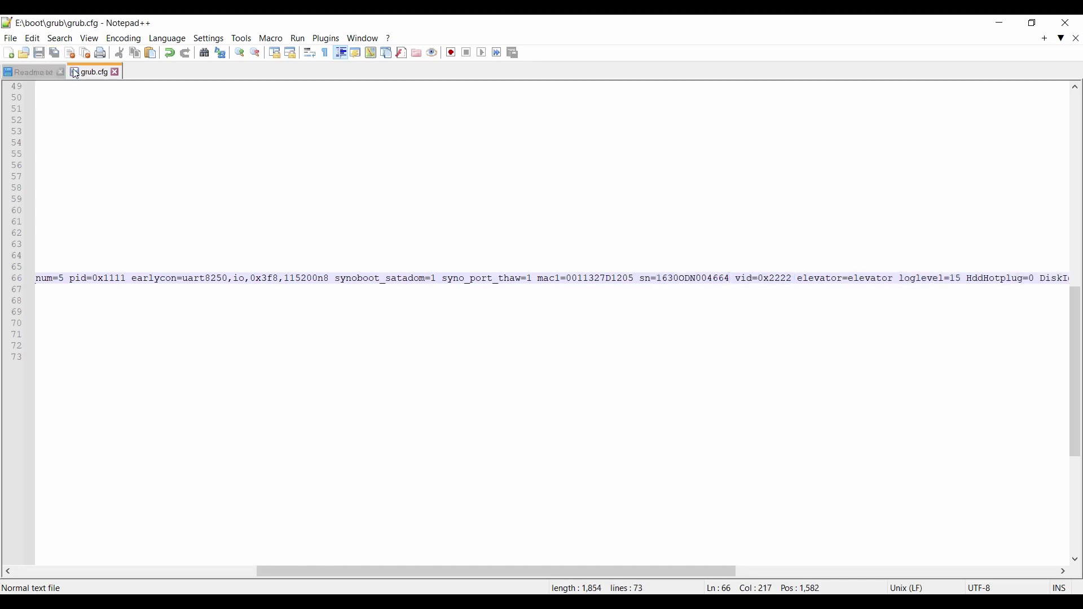
click(115, 73)
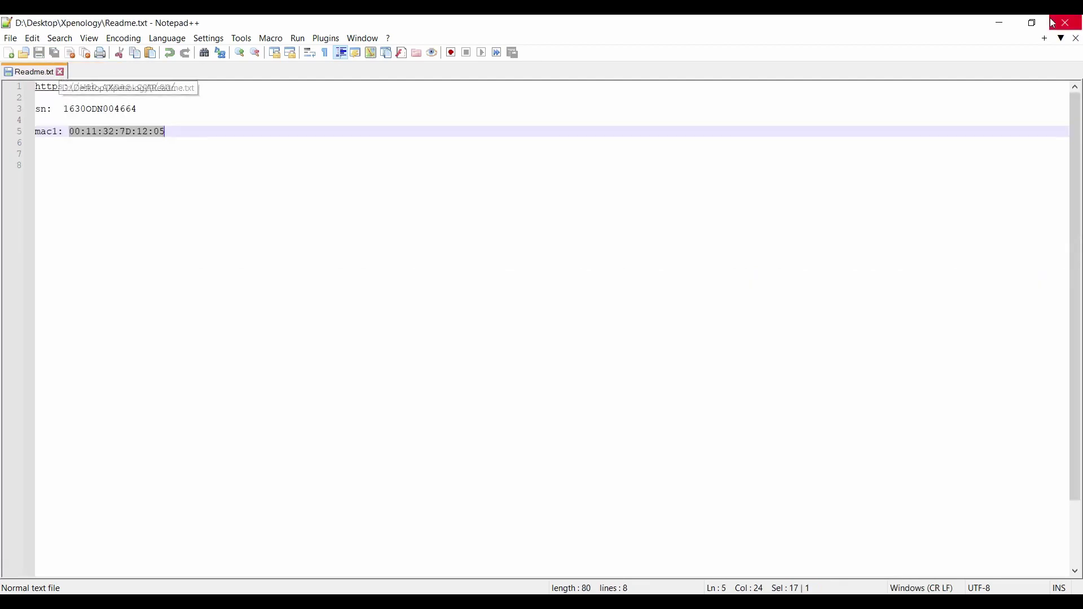
Clear the windows away, force-dismount the Liu.img disk (drive E:), exit OSFMount and refresh the desktop.
click(1000, 22)
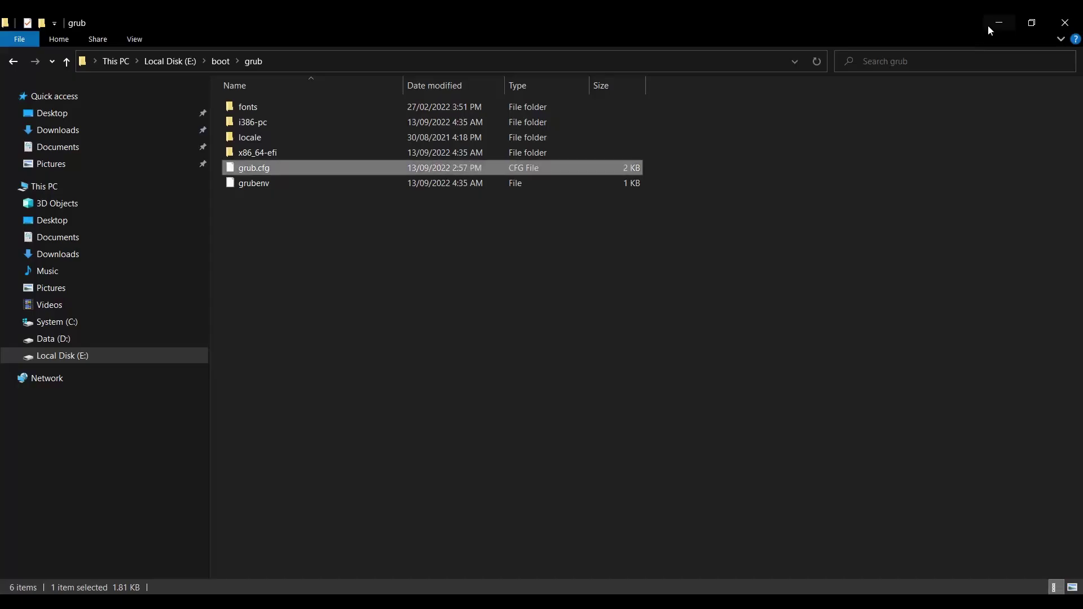
click(1065, 22)
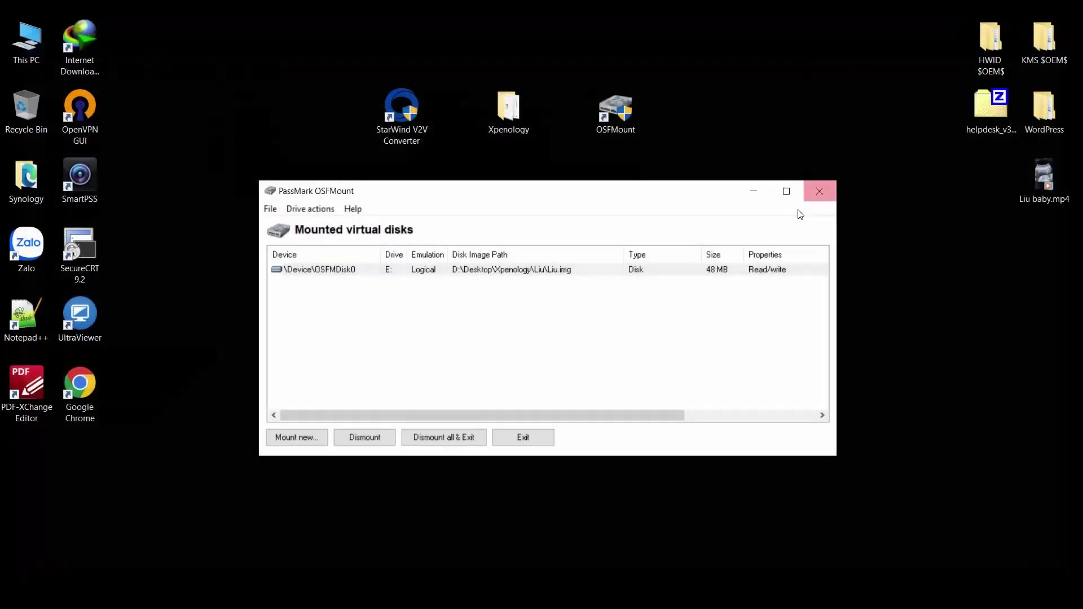
click(341, 275)
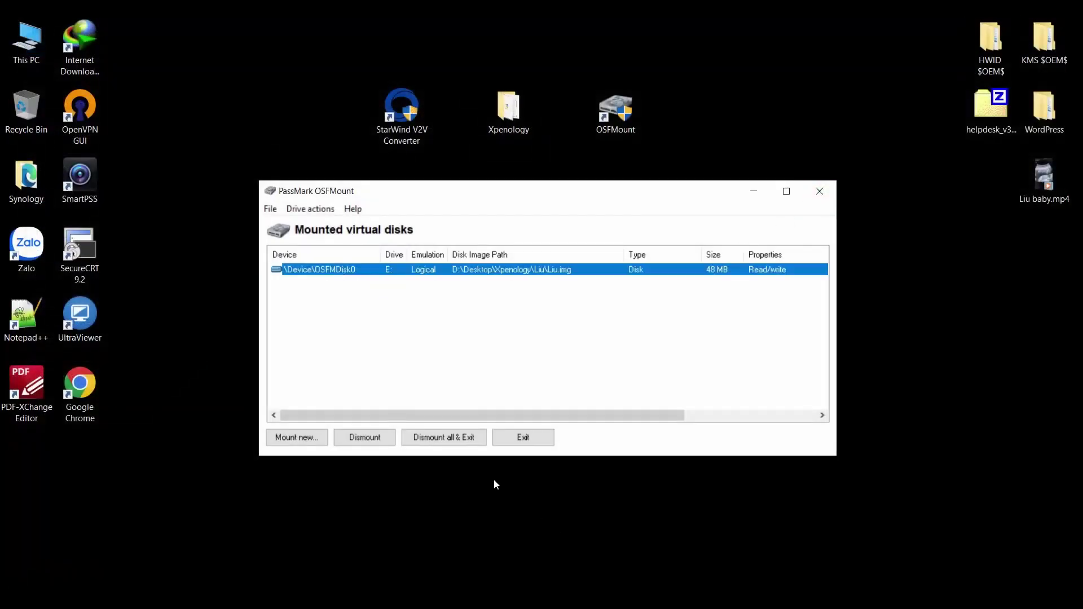
click(445, 441)
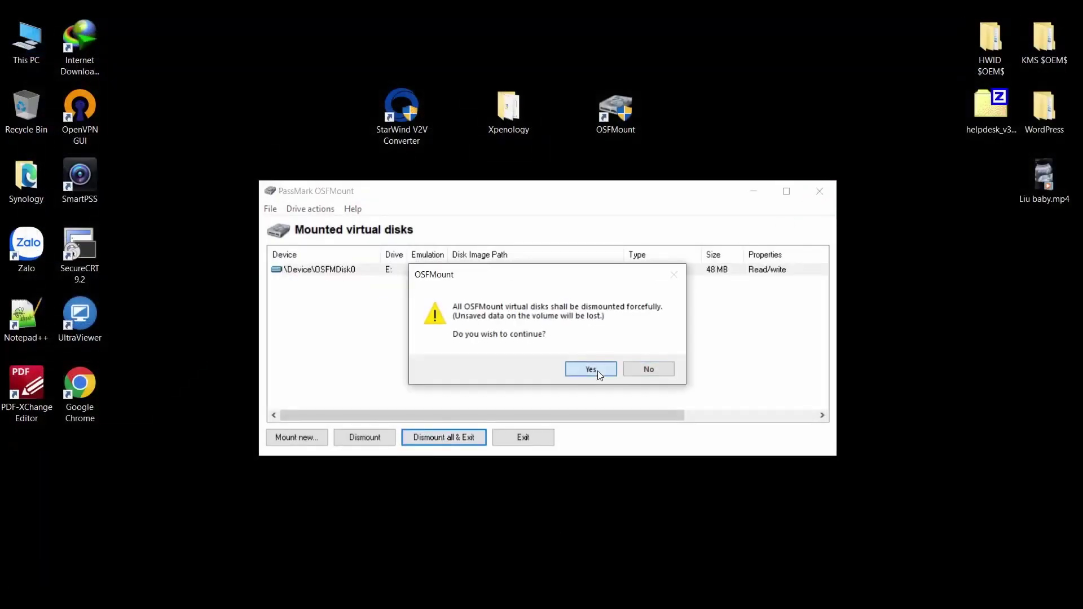
click(597, 371)
right_click(450, 250)
click(481, 294)
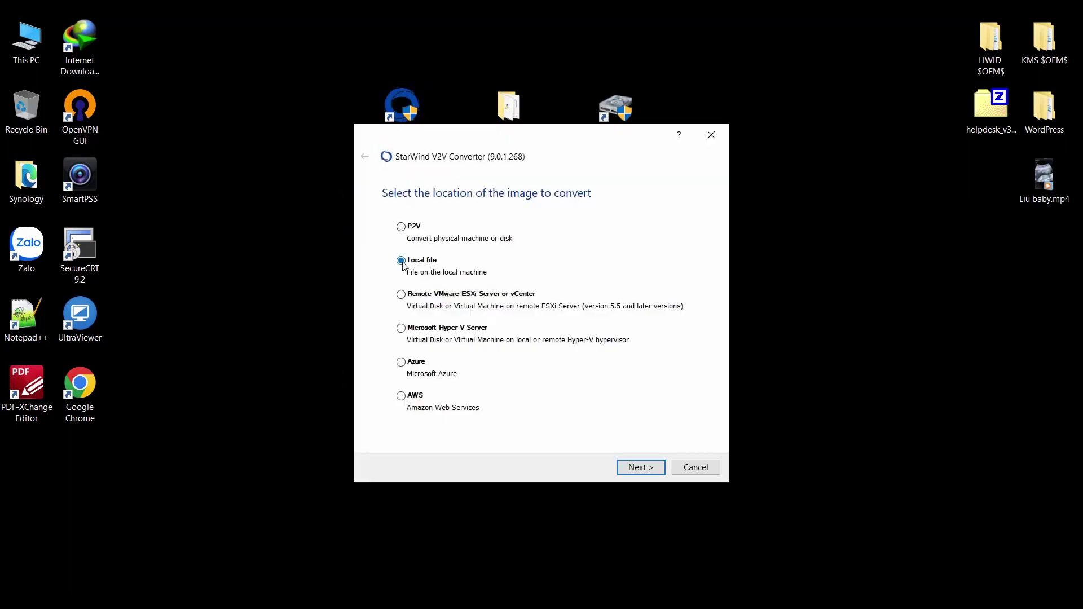
Choose Desktop\Xpenology\Liu\Liu.img as the local source image in StarWind V2V Converter.
click(651, 469)
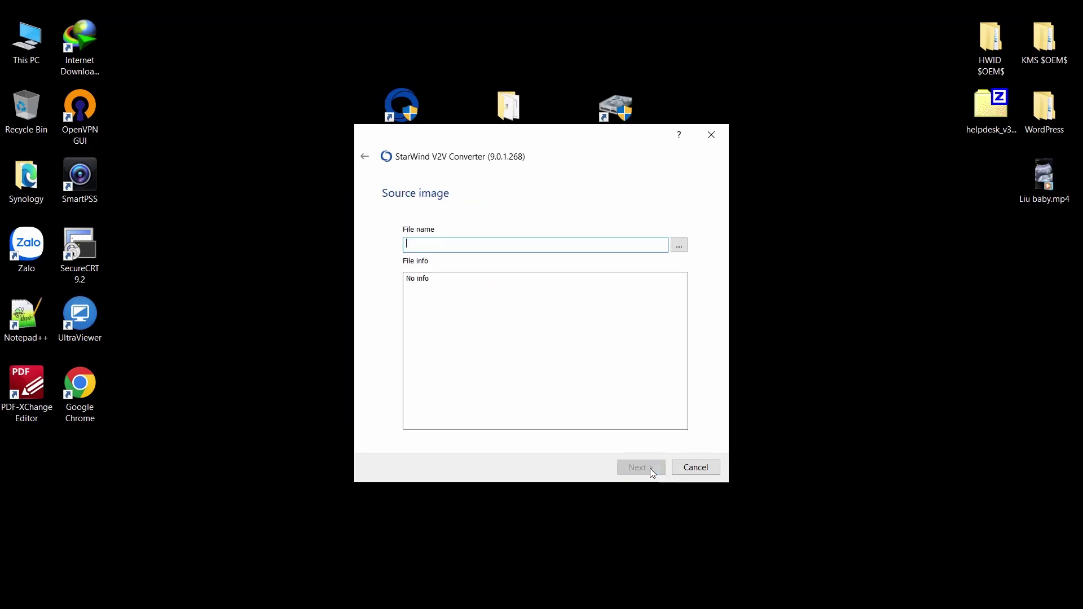
click(679, 246)
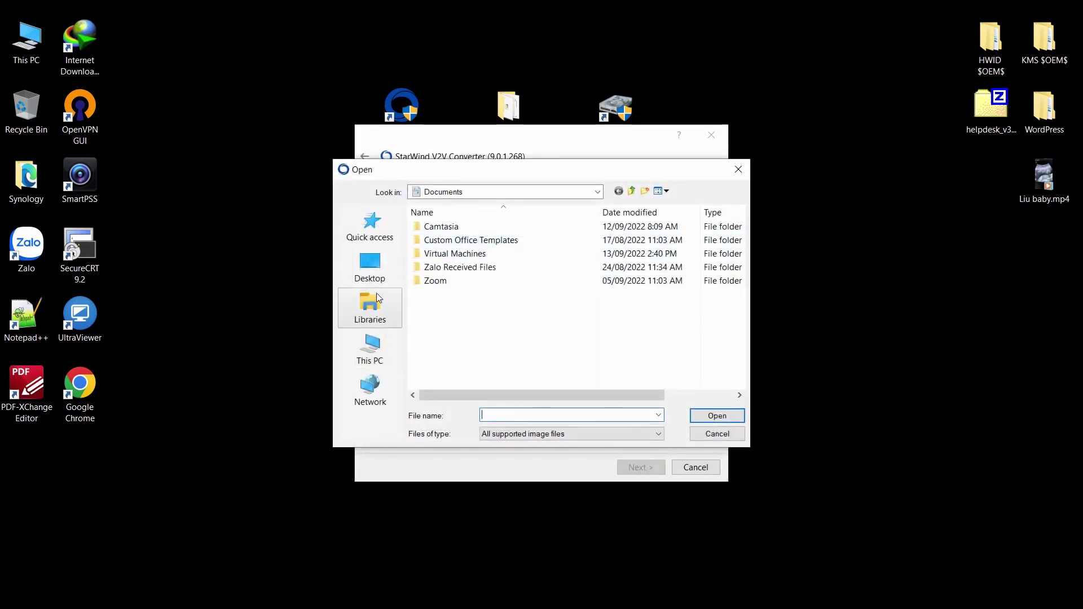
click(374, 271)
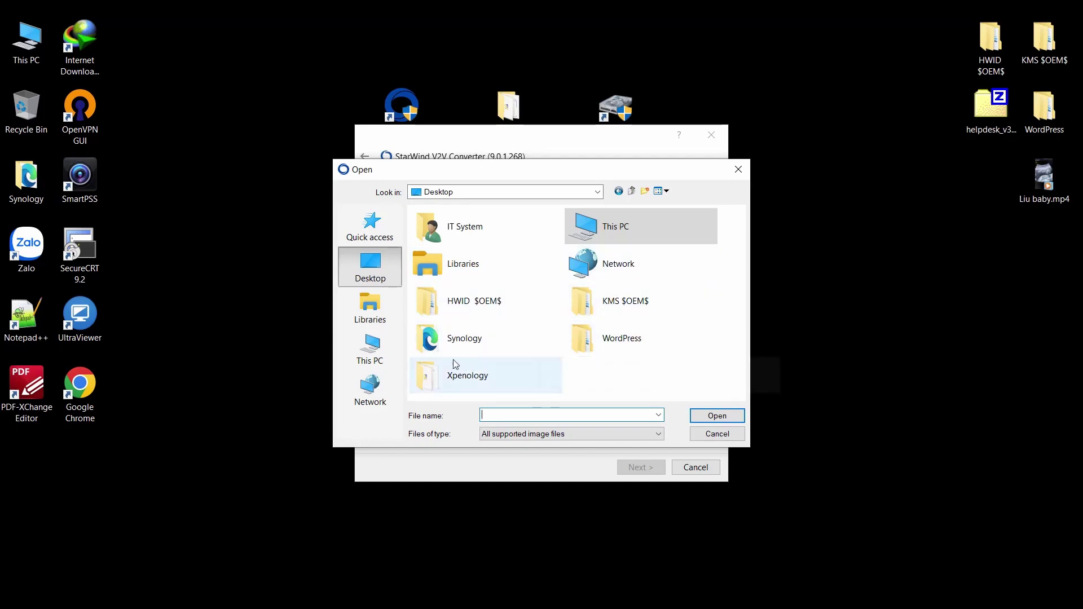
double_click(480, 374)
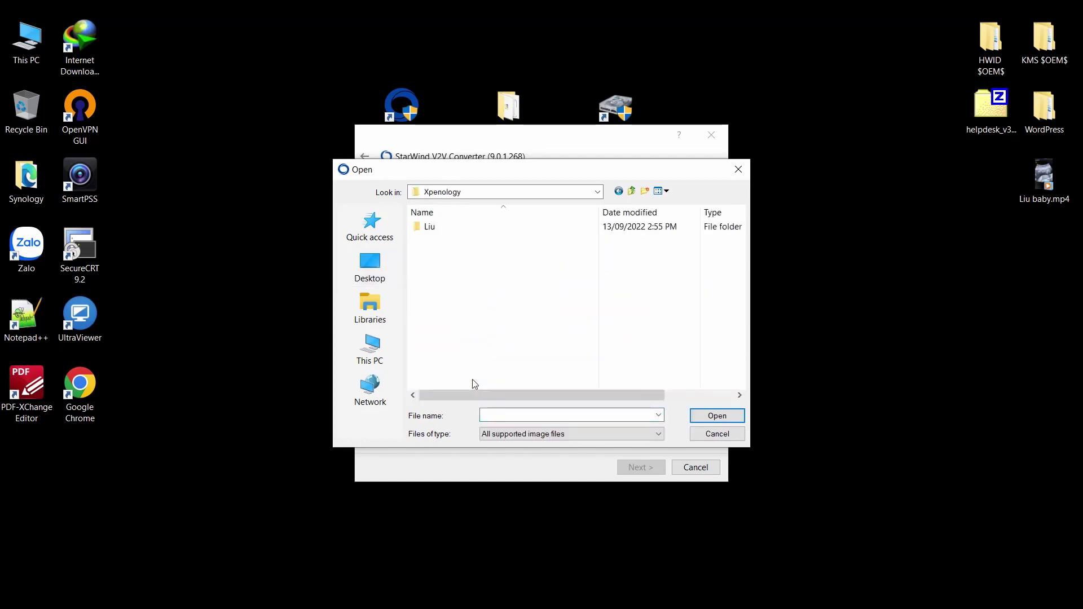
double_click(439, 229)
click(437, 228)
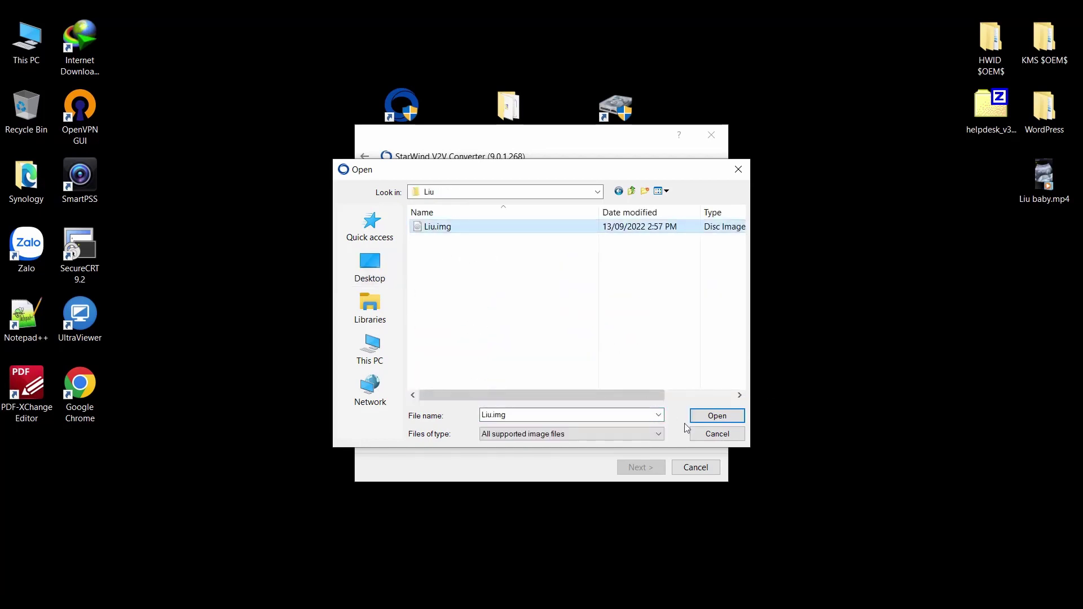
click(717, 417)
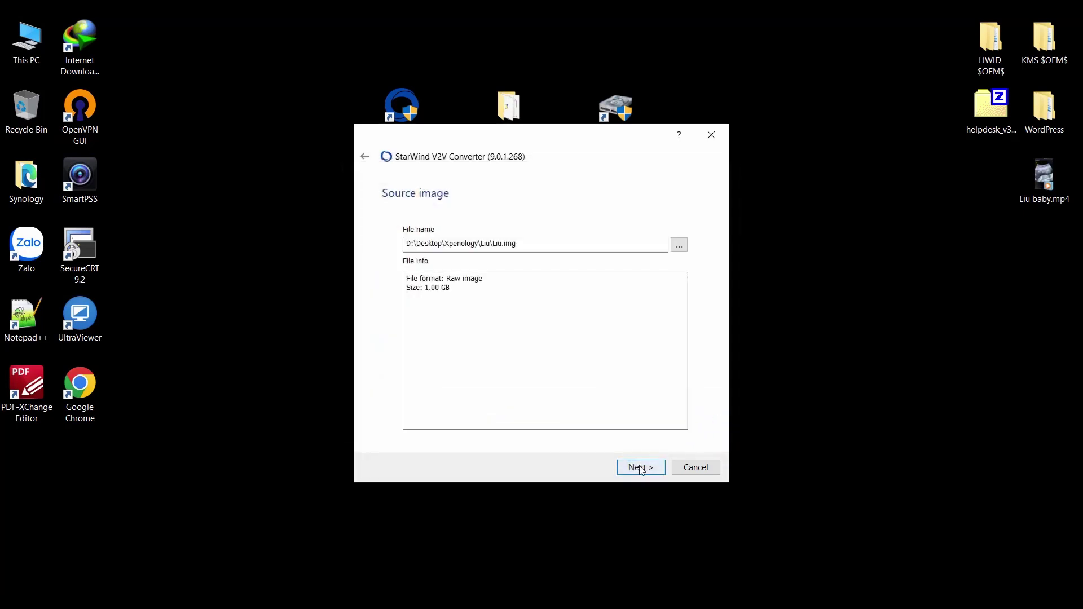
Convert it to a local ESXi Server pre-allocated VMDK, Liu.vmdk, and finish the wizard.
click(641, 468)
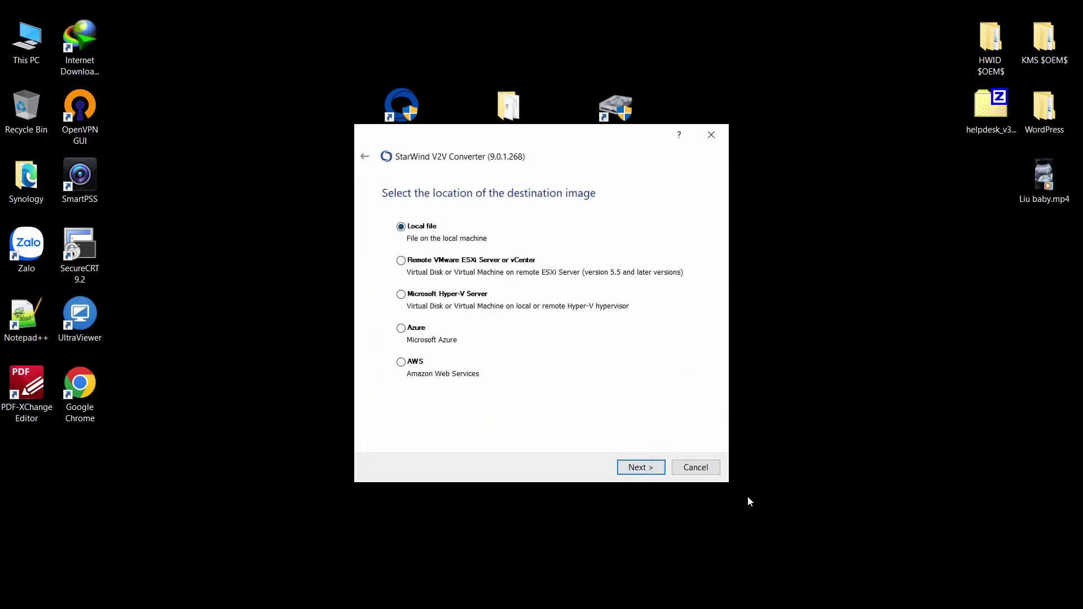
click(641, 467)
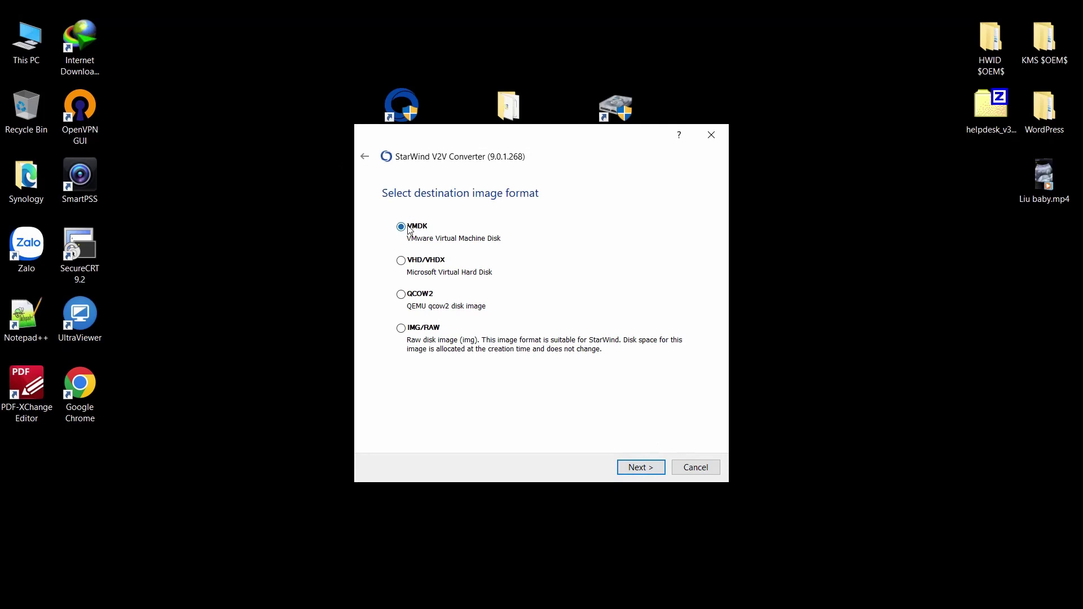
click(640, 467)
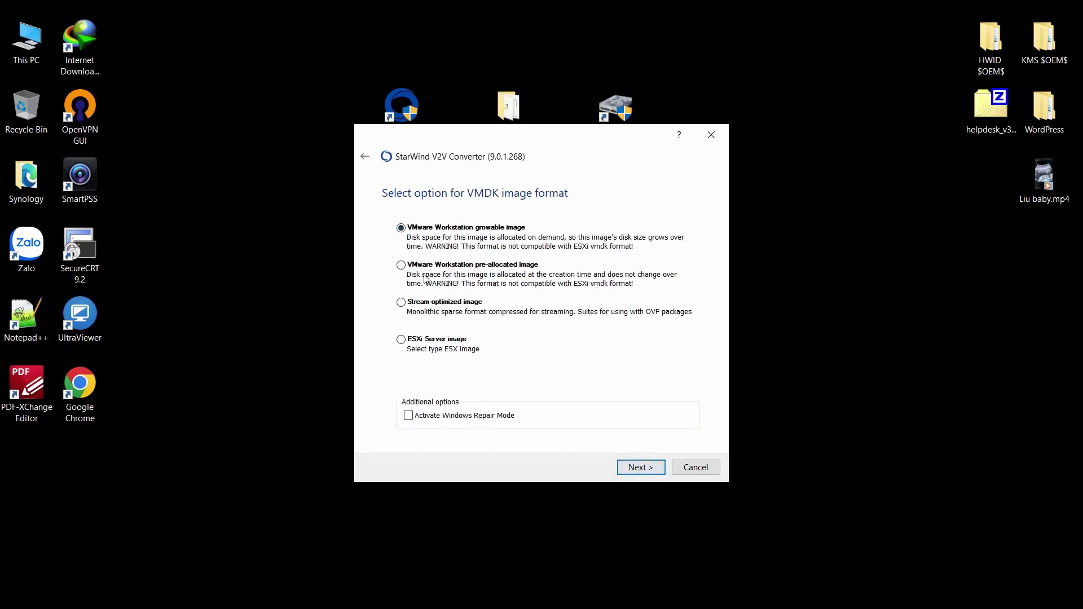
click(404, 340)
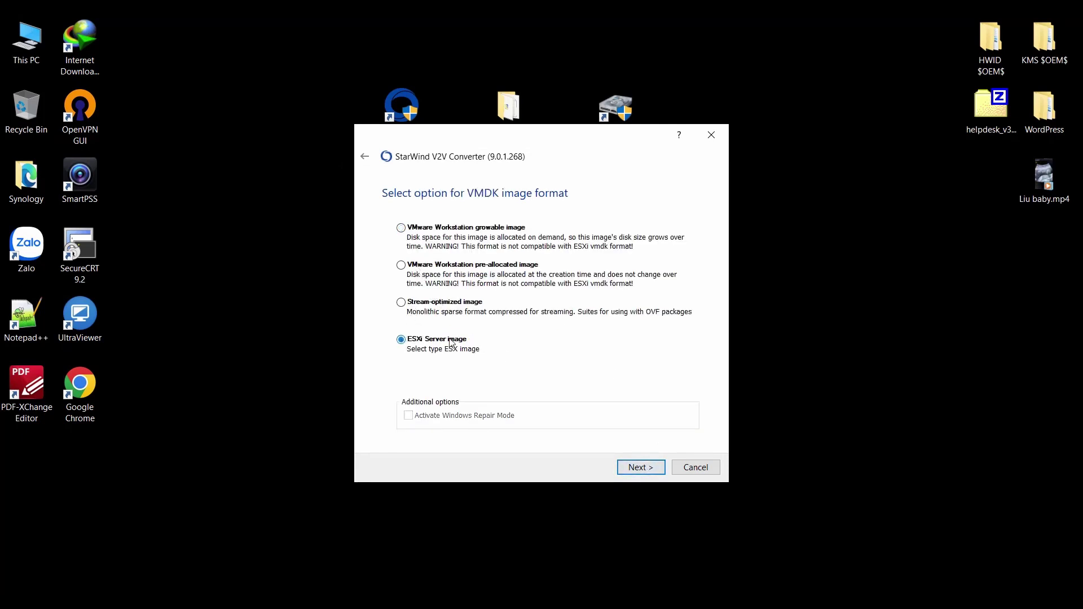
click(647, 468)
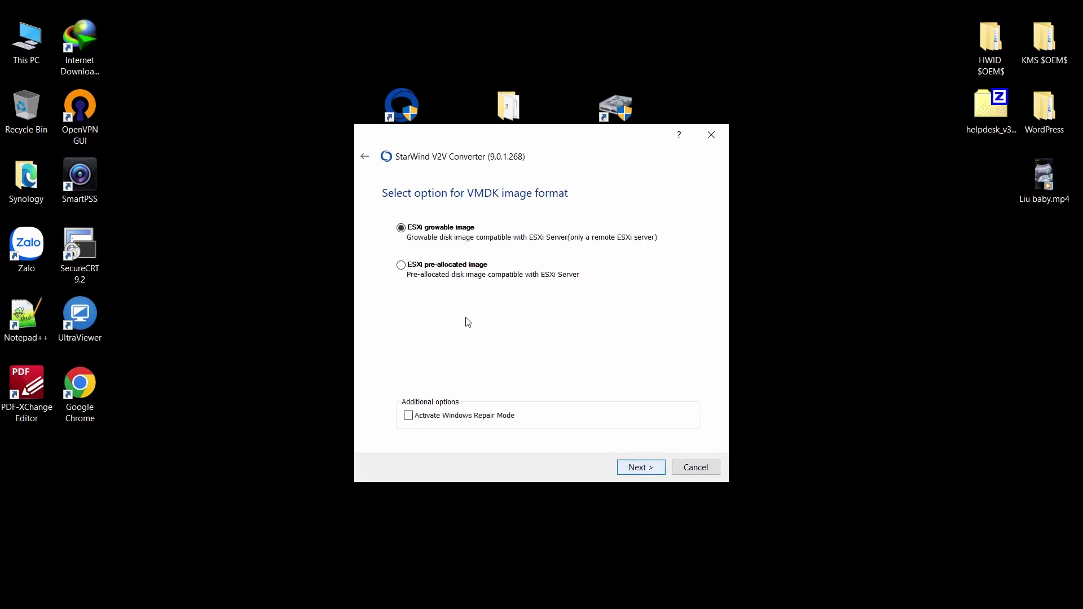
click(400, 265)
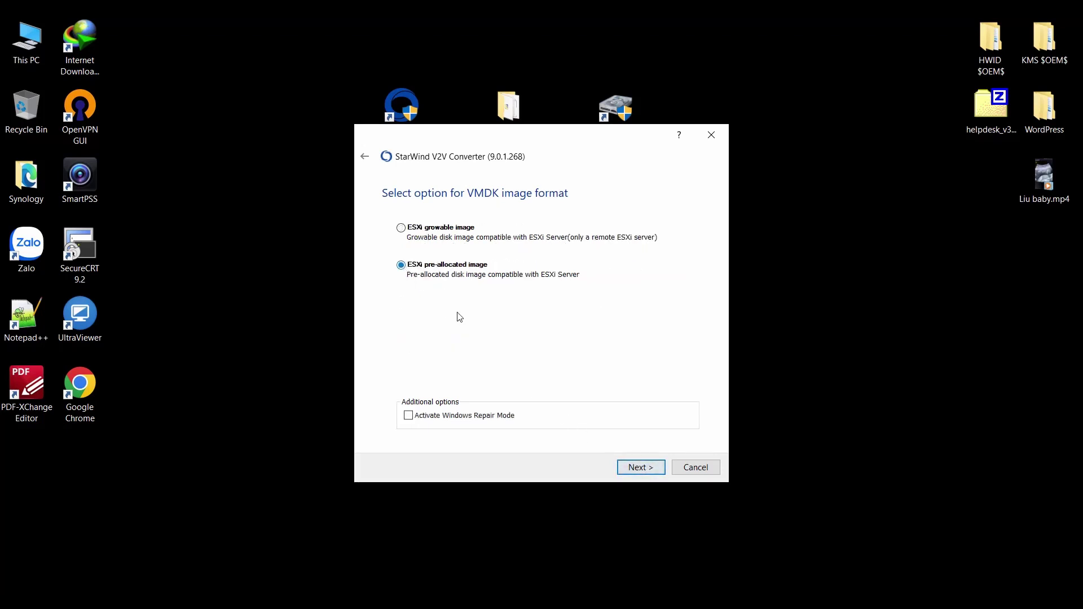
click(640, 467)
click(641, 467)
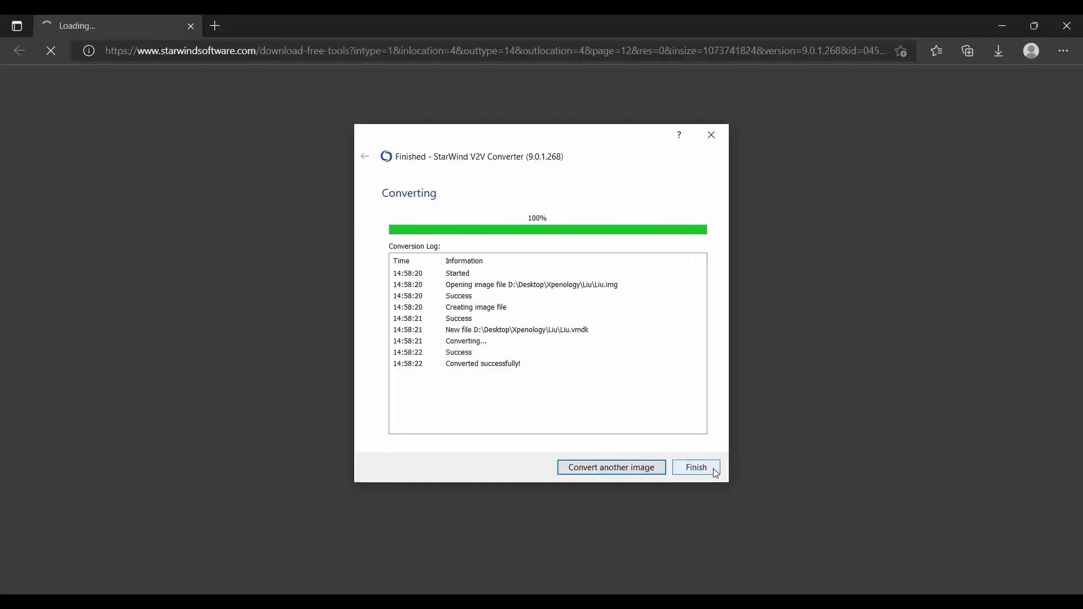
click(712, 468)
click(1068, 26)
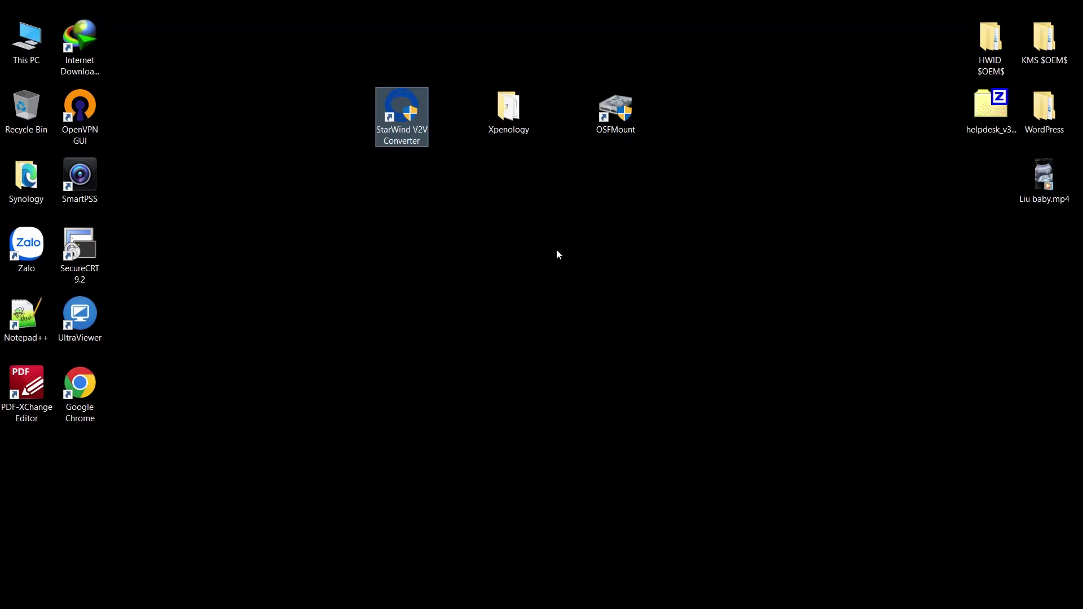
Delete Liu.img from Desktop\Xpenology\Liu, keeping Liu.vmdk and Liu-flat.vmdk, and close the folder.
double_click(508, 108)
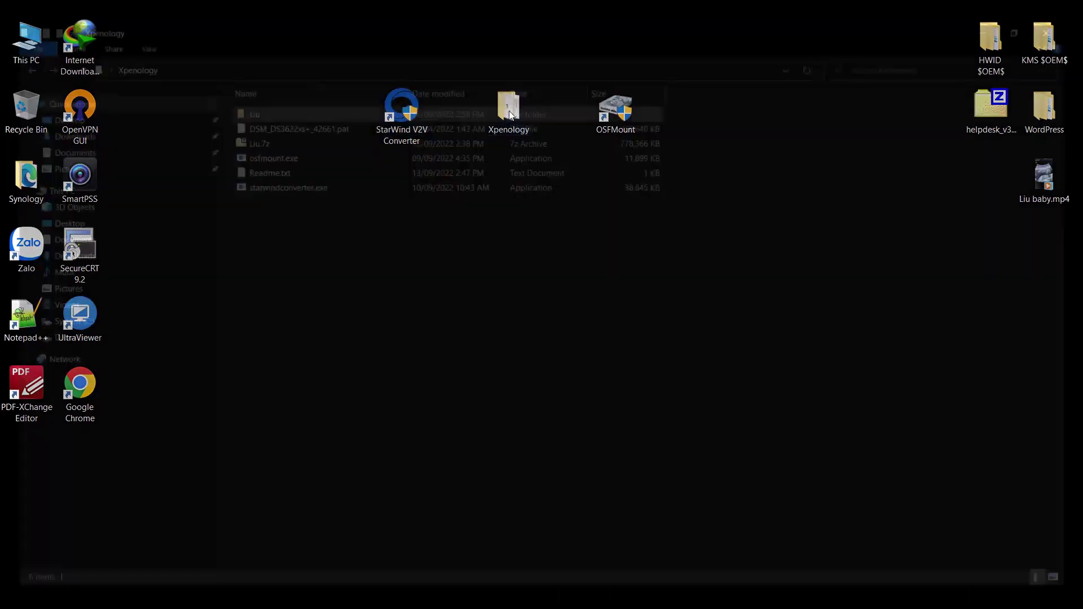
double_click(245, 109)
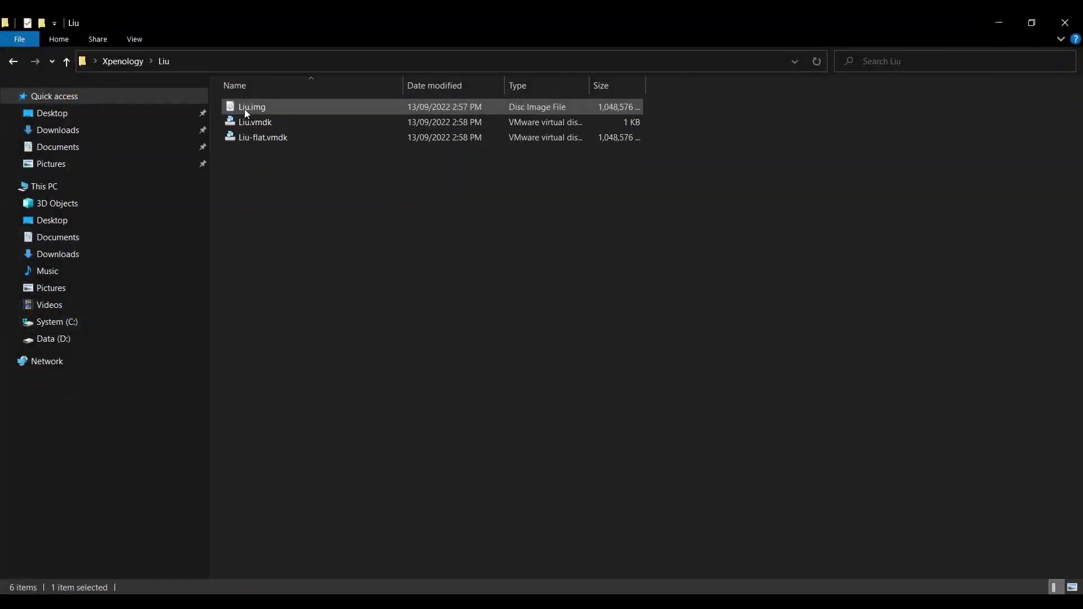
click(265, 122)
click(266, 140)
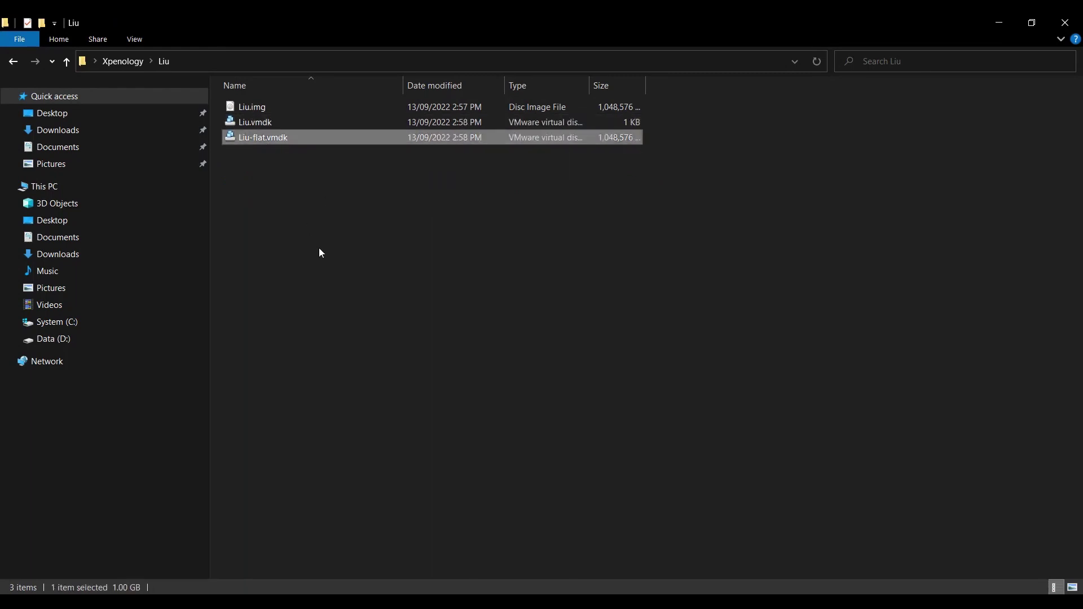
click(319, 248)
click(256, 107)
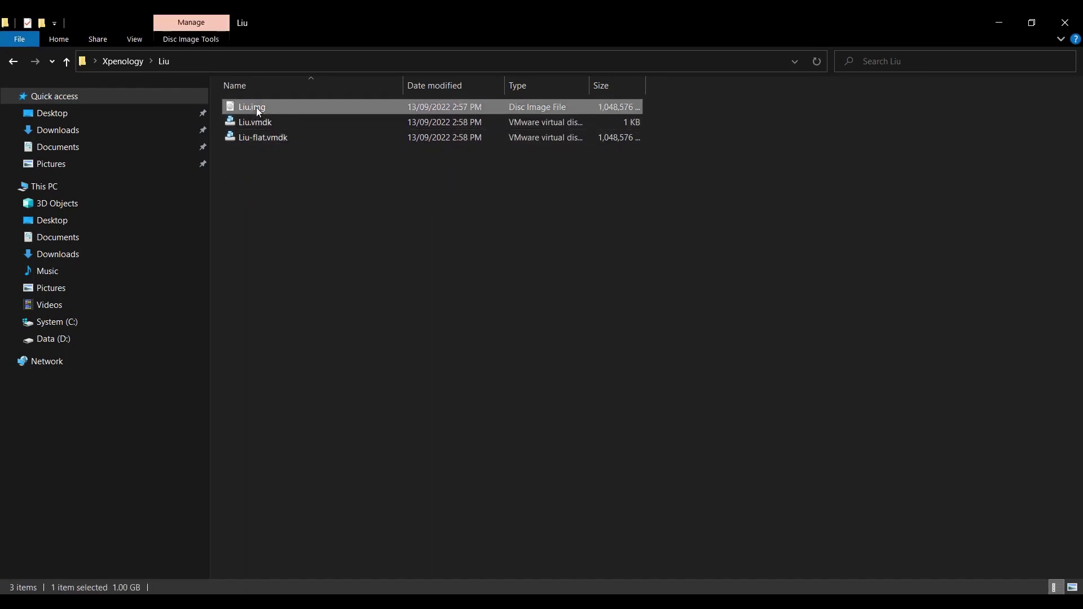
key(Delete)
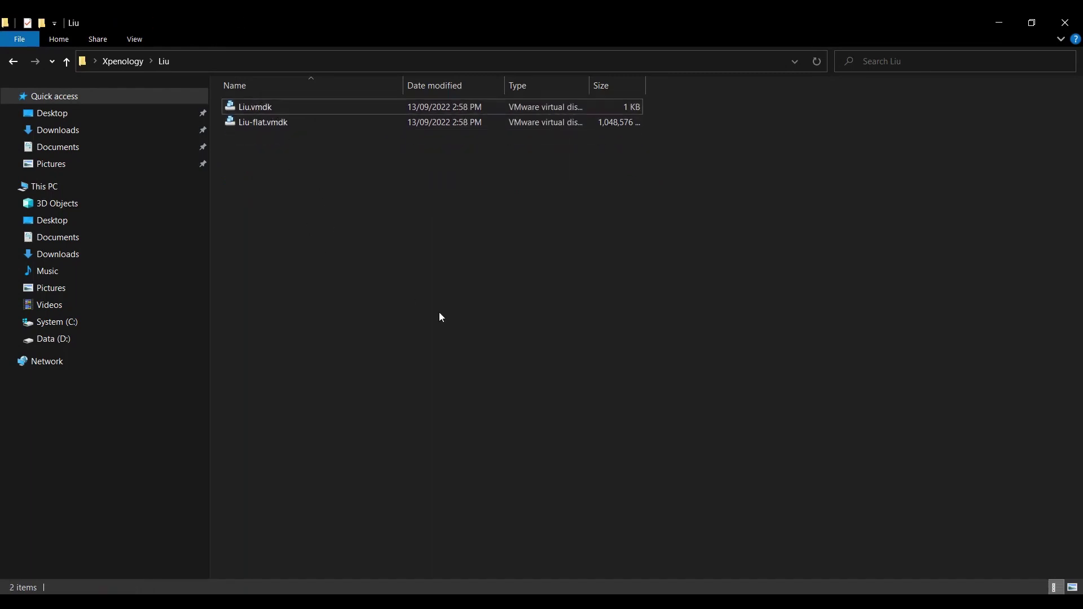
click(1062, 22)
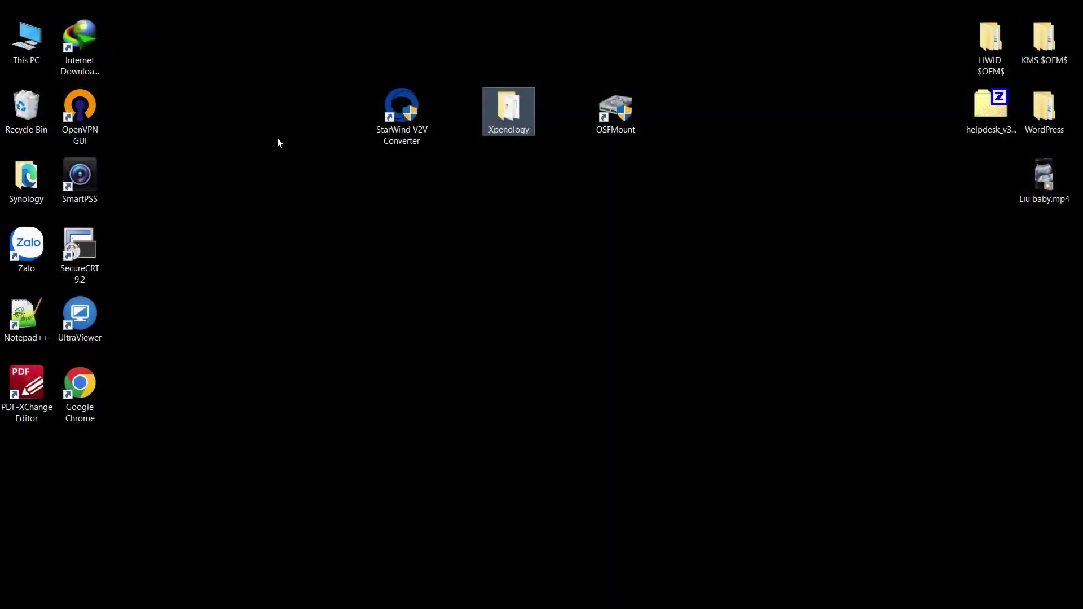
Open the ESXi host at 10.0.0.11 in Google Chrome.
double_click(85, 390)
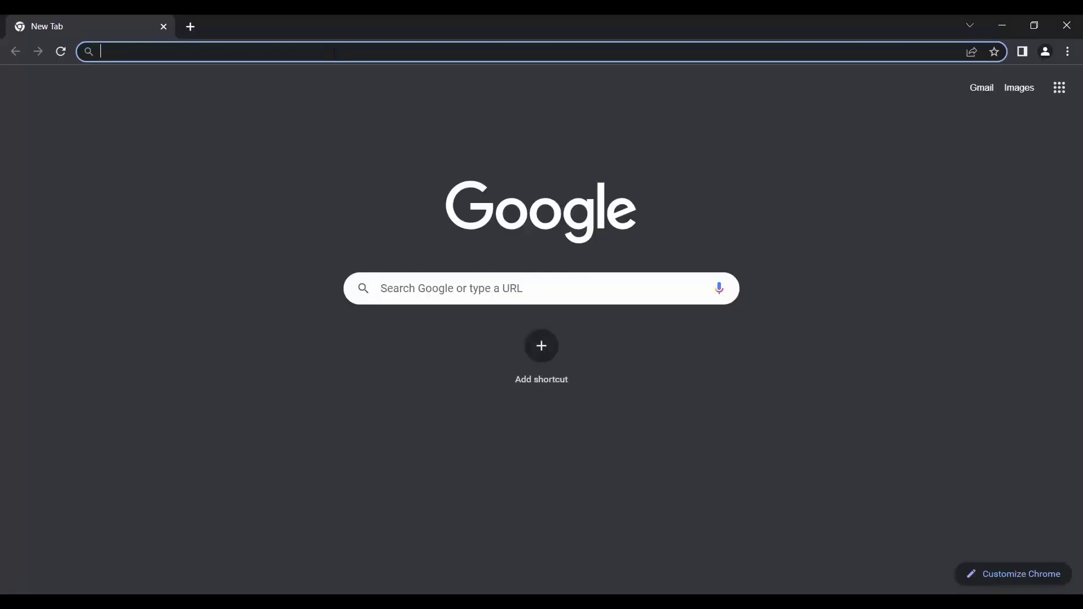
text(10)
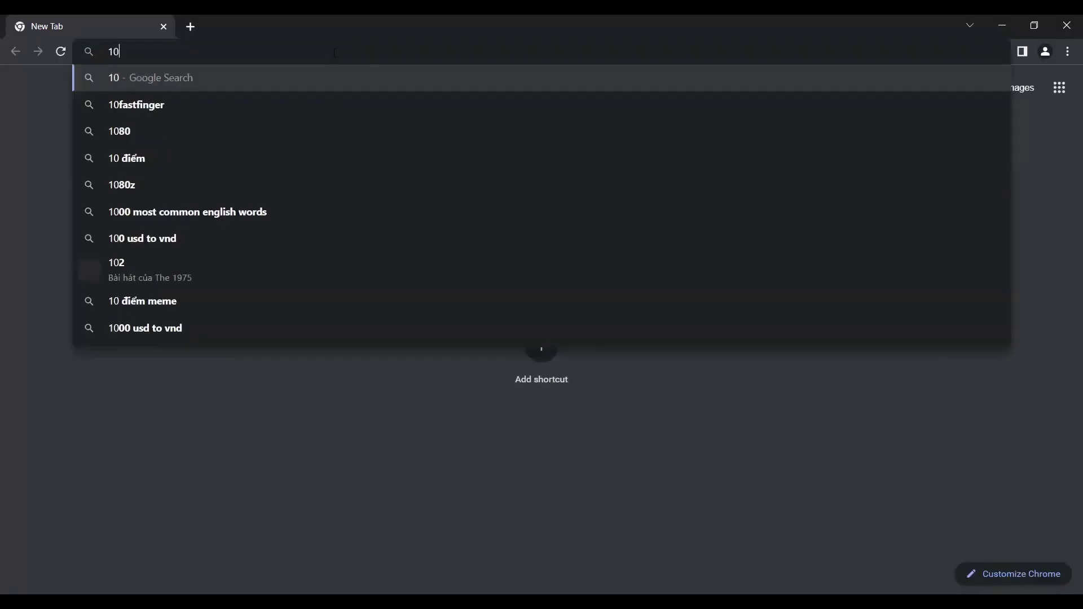
text(.0.0.11)
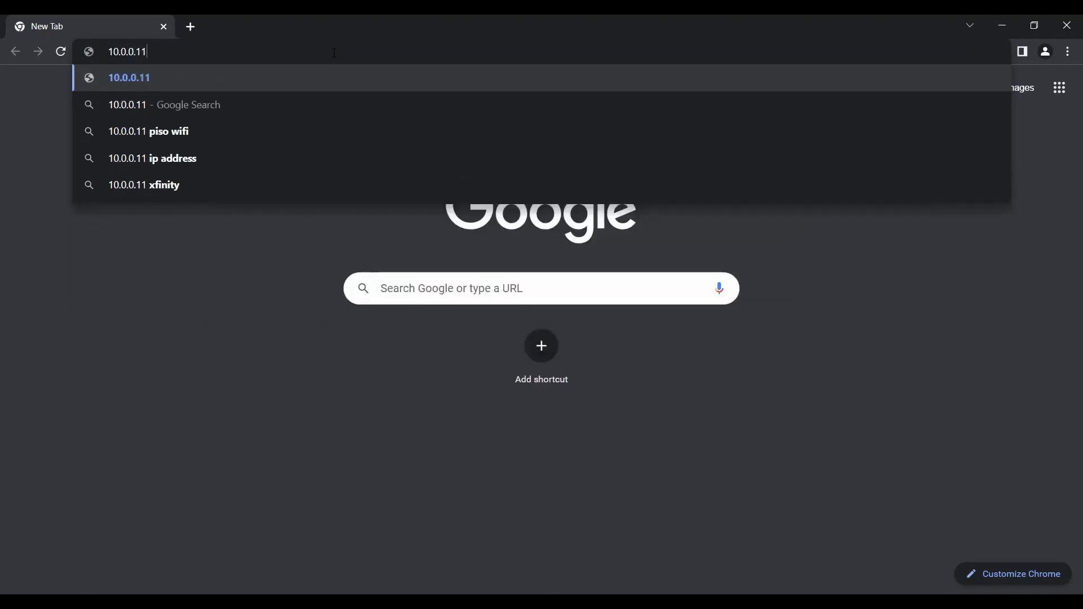
key(Return)
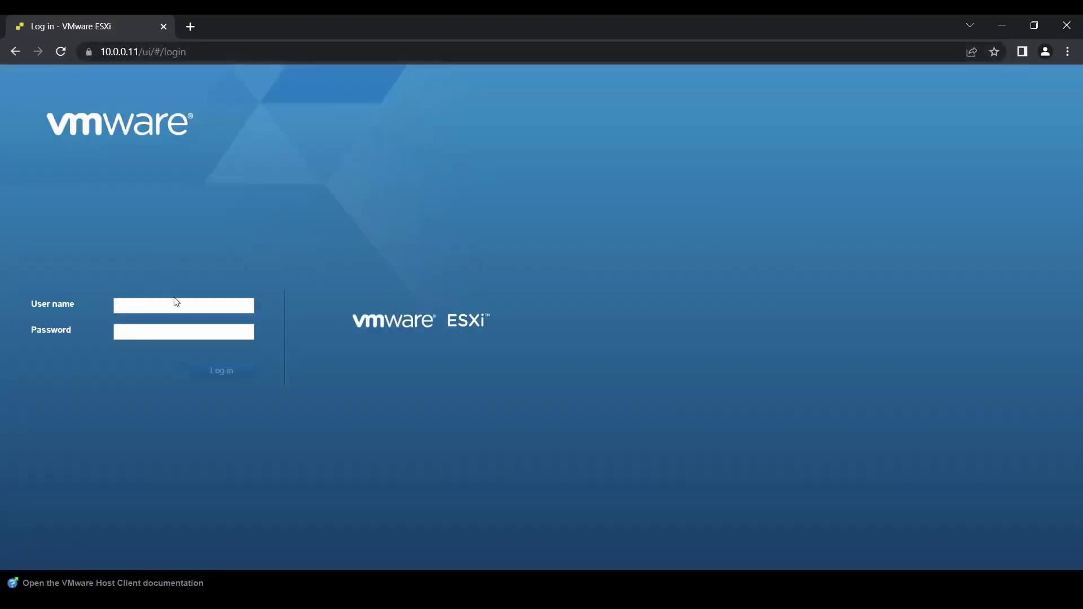
Log in to the ESXi Host Client with the host's user name and password.
click(177, 301)
text(root)
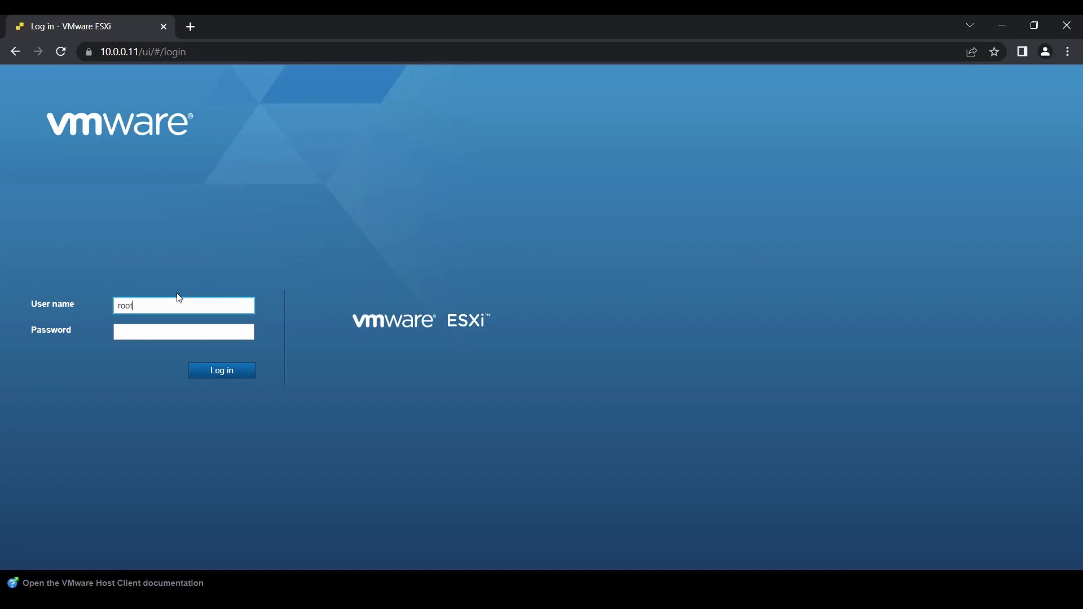
key(Tab)
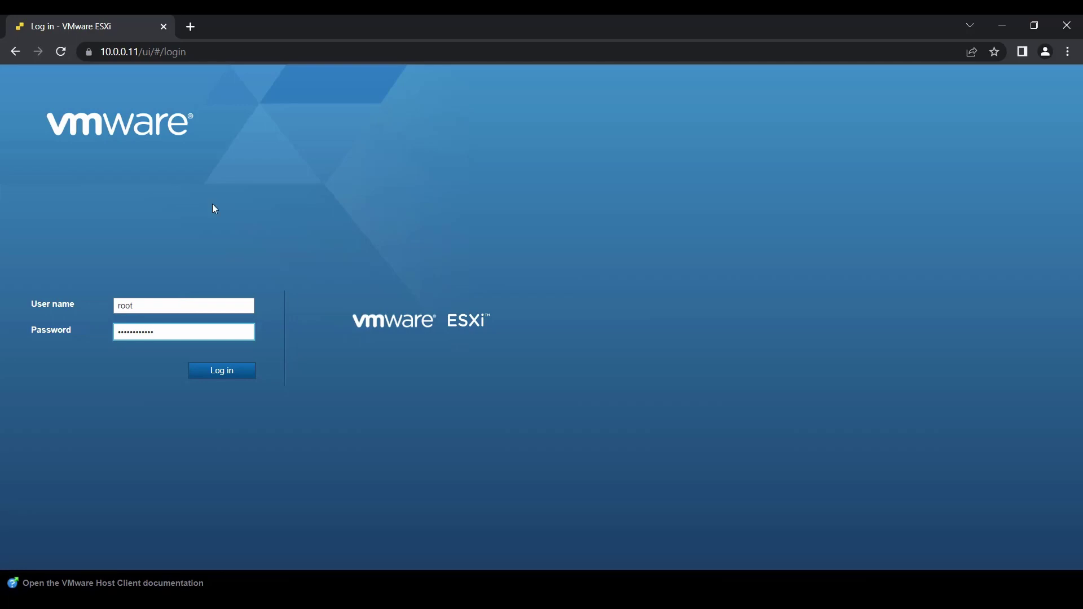
click(234, 374)
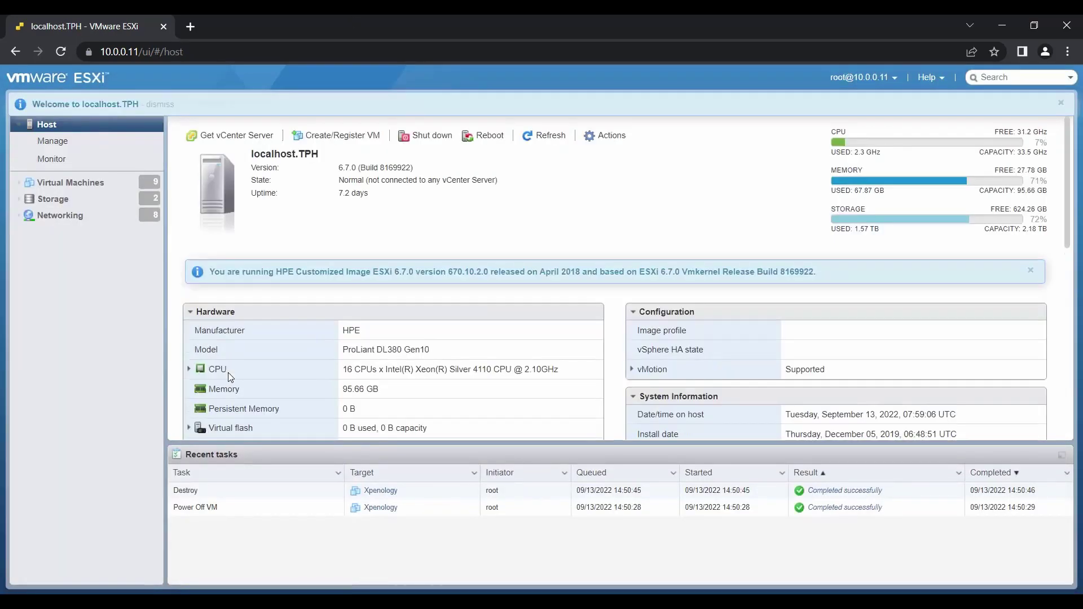
Dismiss the HPE banner and start creating a new virtual machine from Virtual Machines.
click(1032, 270)
click(71, 182)
click(257, 136)
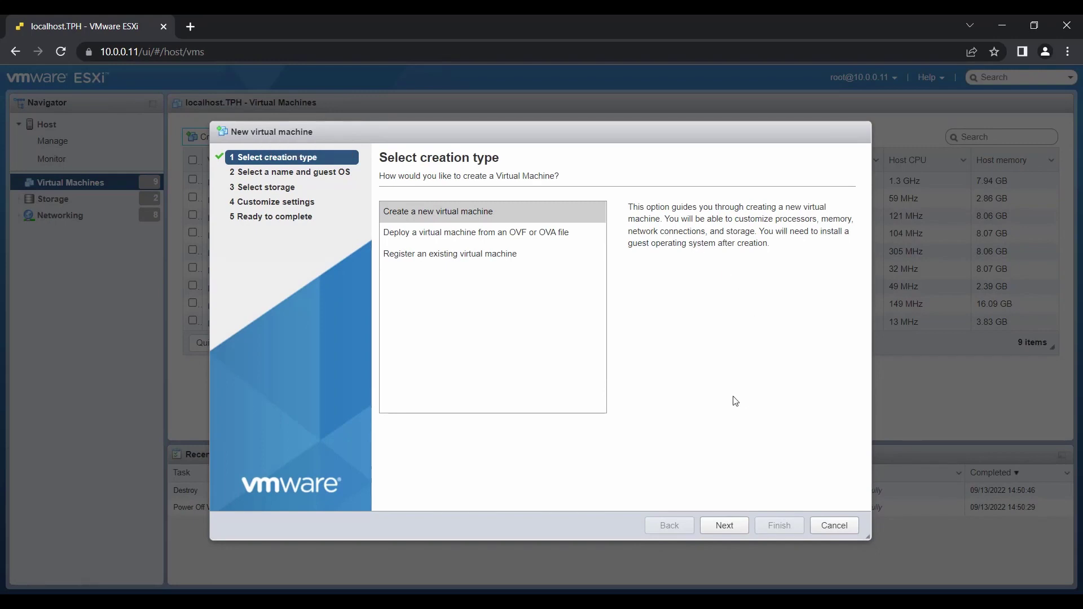
click(733, 533)
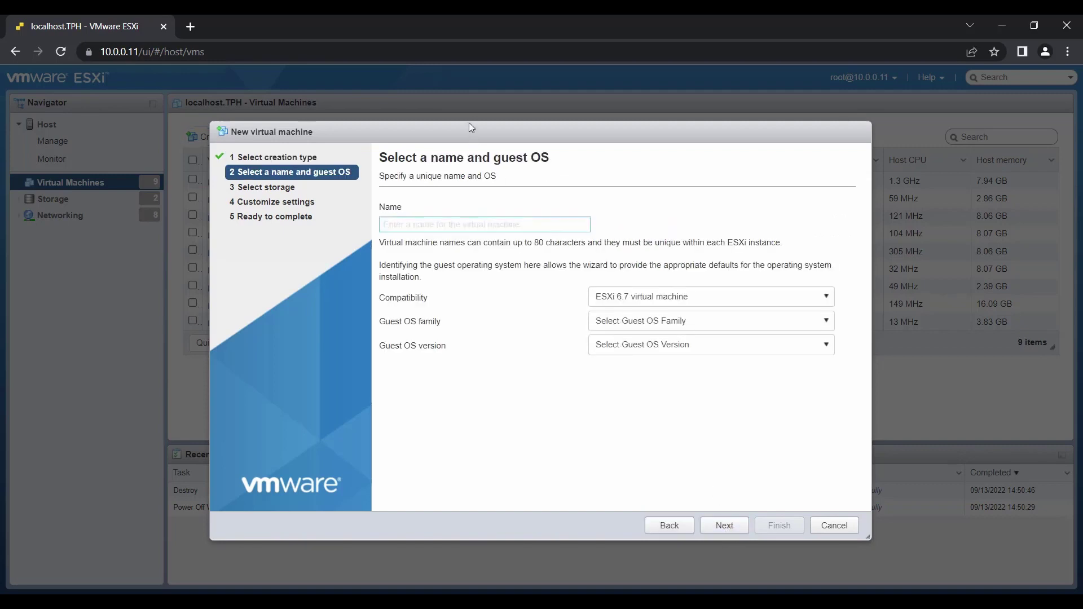
Name the VM Xpenology with guest OS Linux, Other 4.x or later Linux (64-bit).
click(478, 204)
text(Xpe)
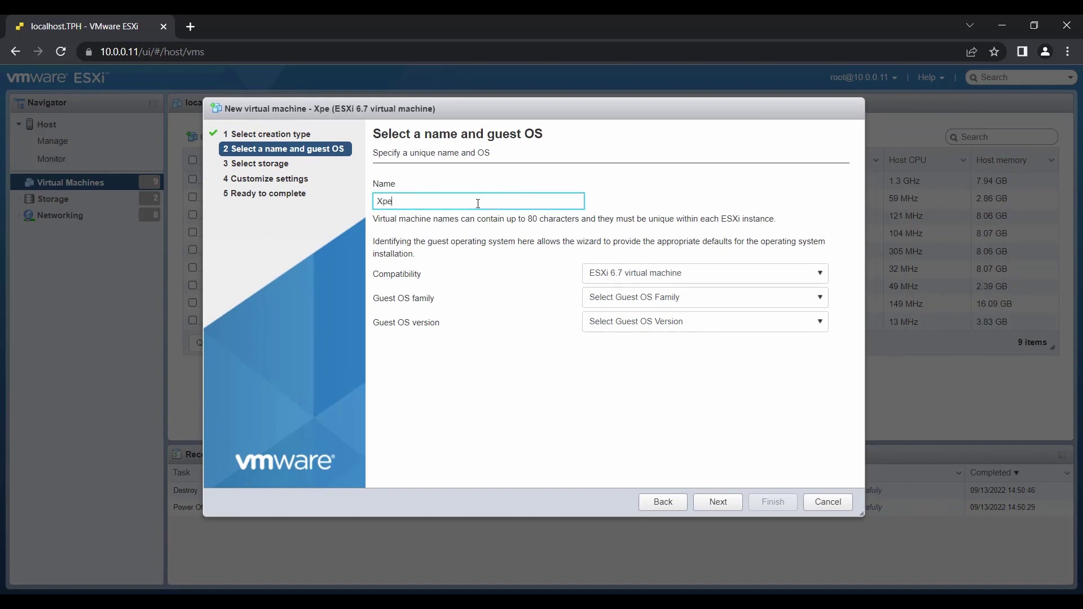
text(nolo)
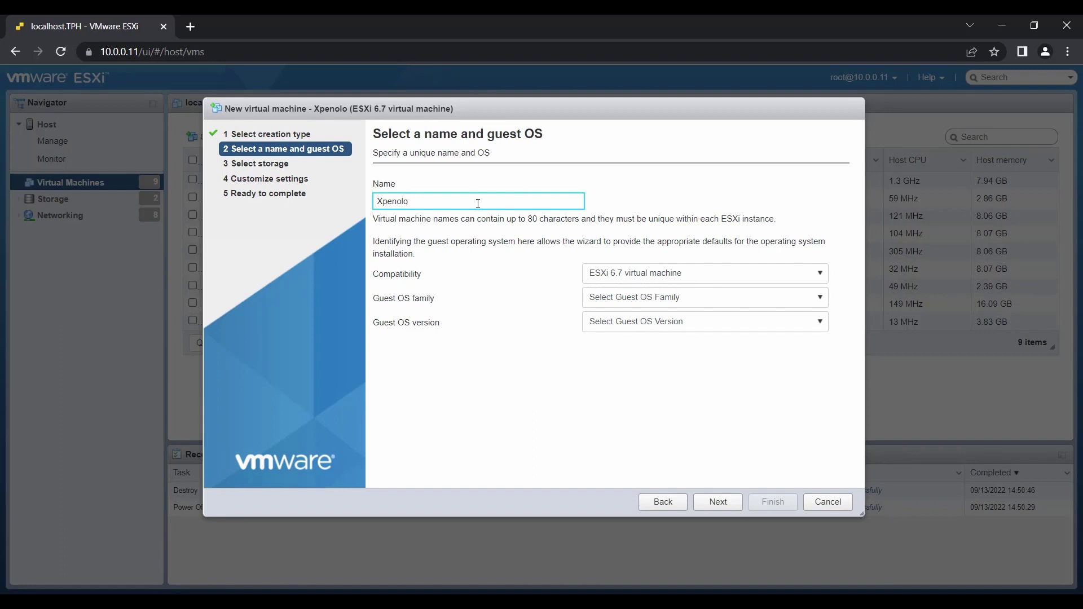
text(gy)
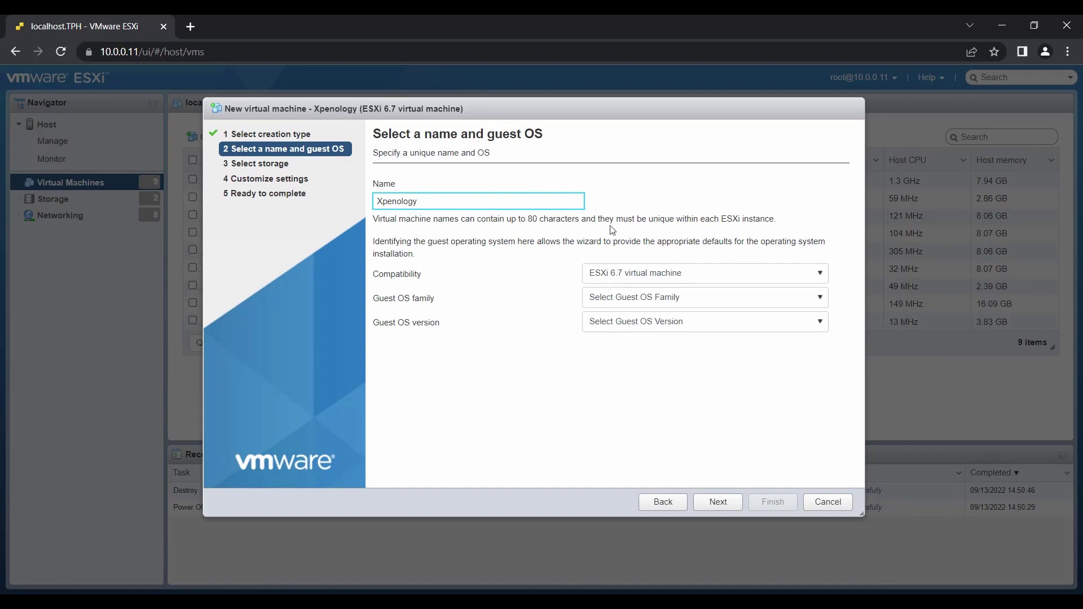
click(685, 297)
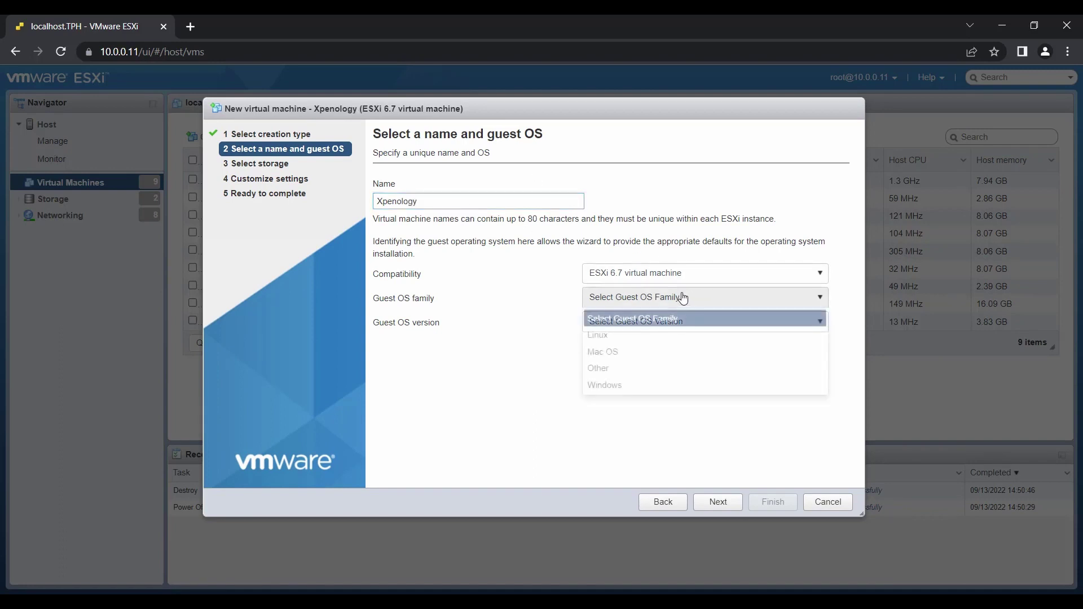
click(608, 336)
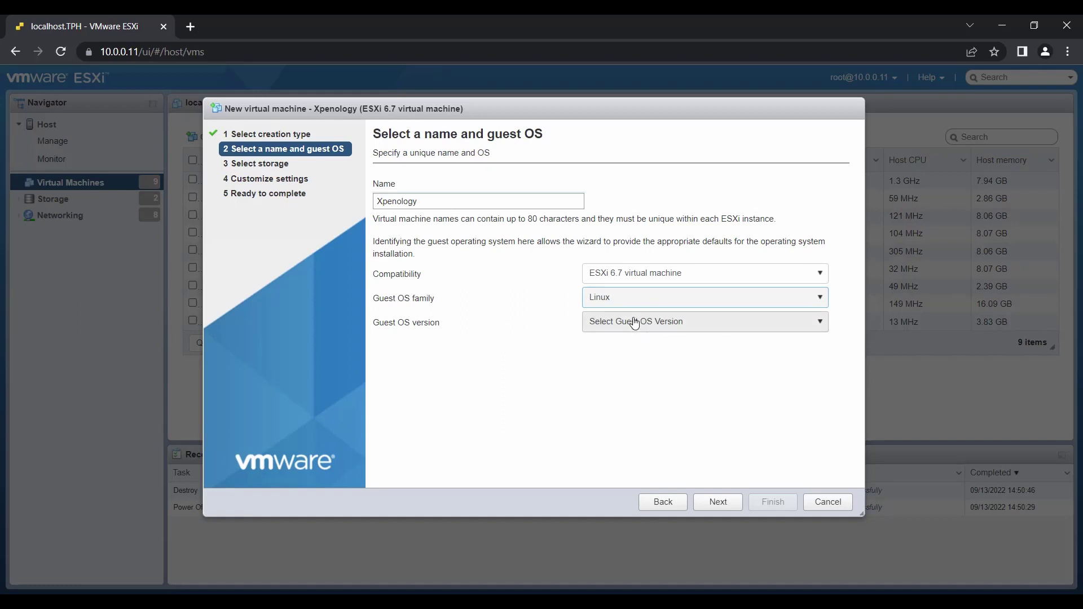
click(656, 323)
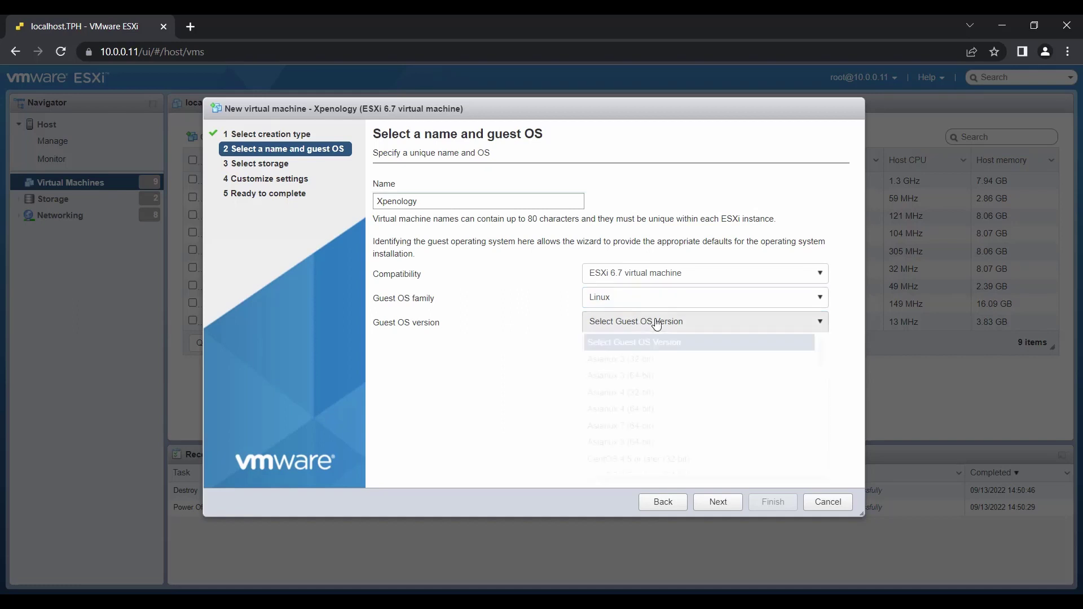
scroll(705, 382, down, 5)
scroll(715, 415, down, 5)
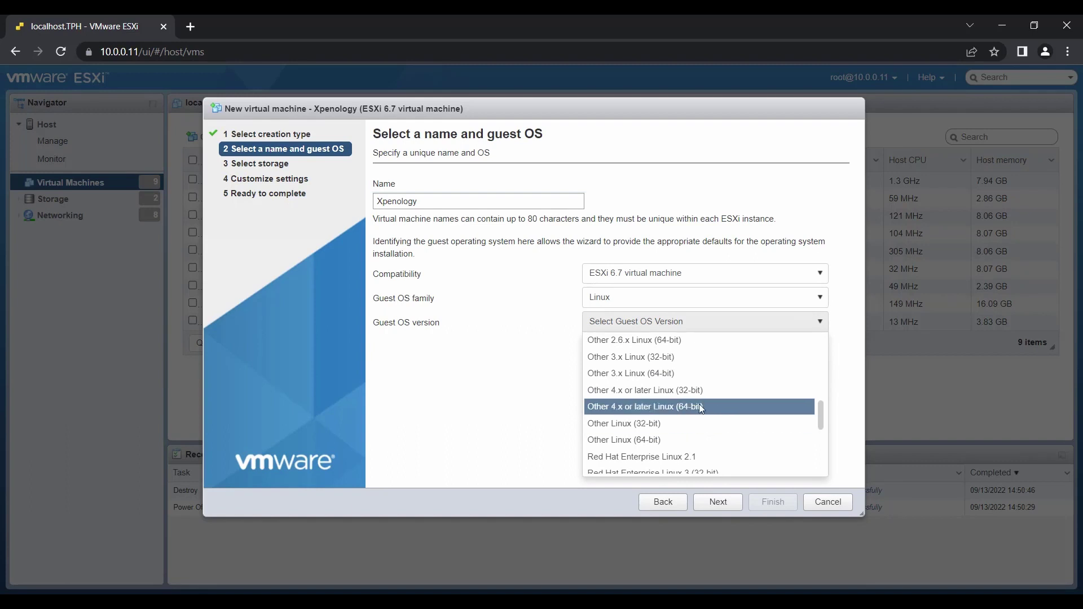
click(708, 406)
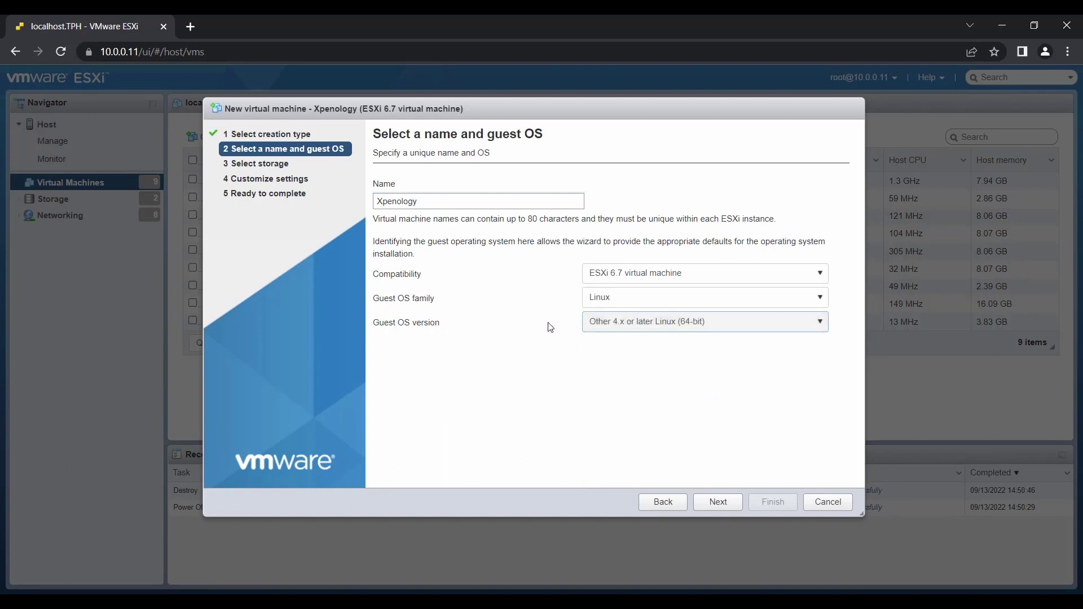
Store the VM on datastore2 and move on to customizing its hardware.
click(717, 503)
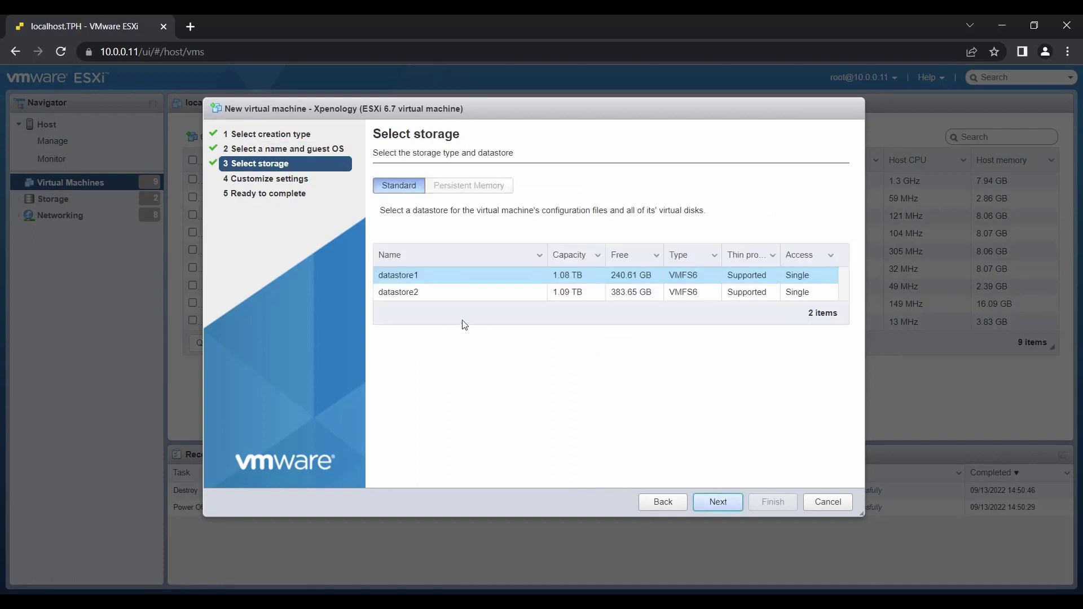
click(402, 295)
click(703, 504)
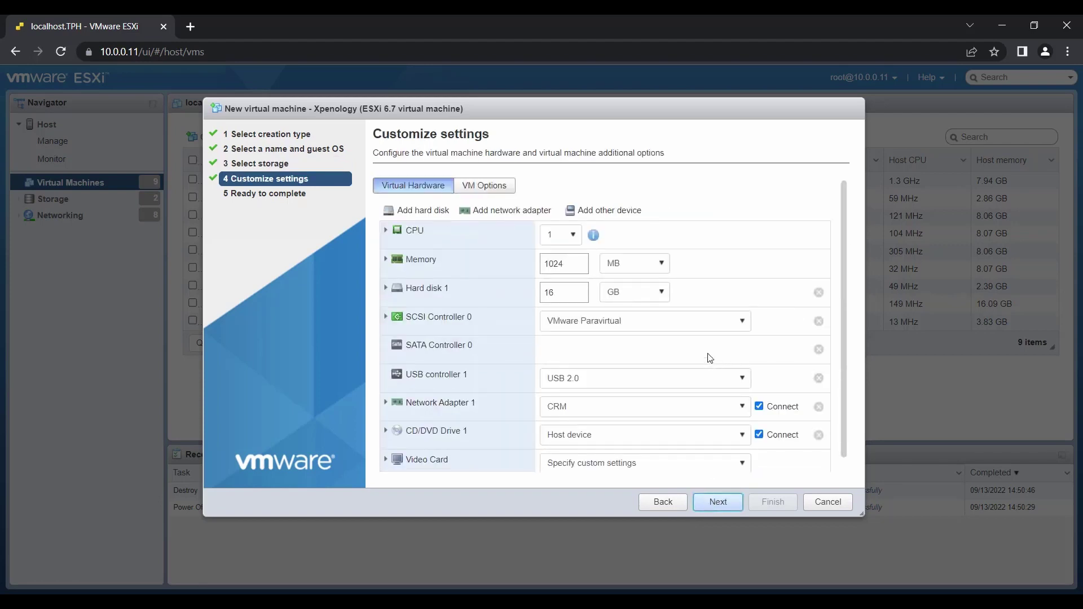
Remove the hard disk, SCSI and USB controllers and CD/DVD drive; connect the network adapter to pfSense.
click(819, 293)
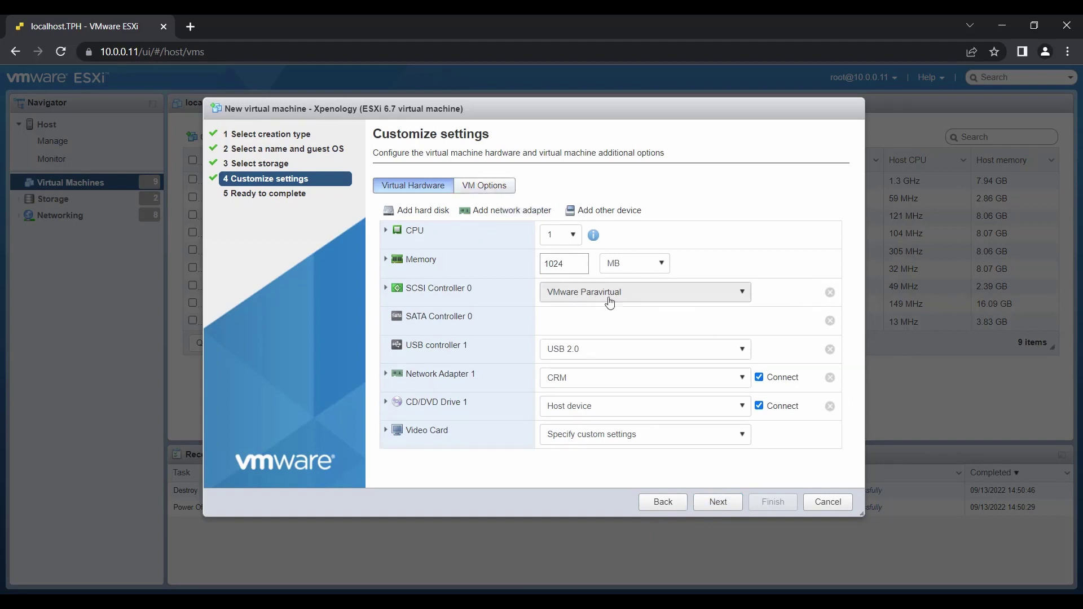
click(830, 293)
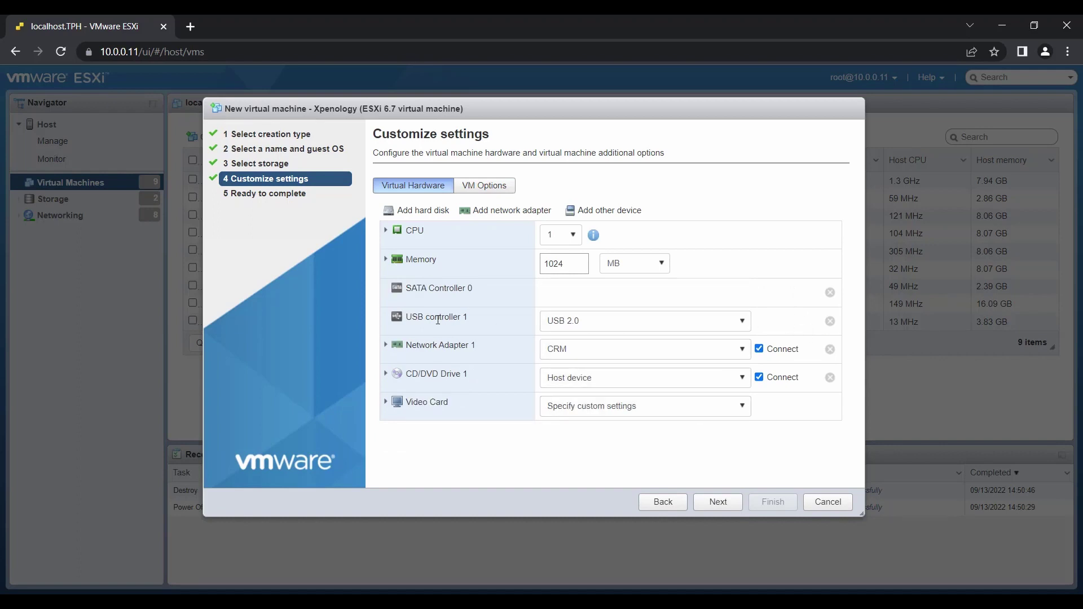
click(830, 321)
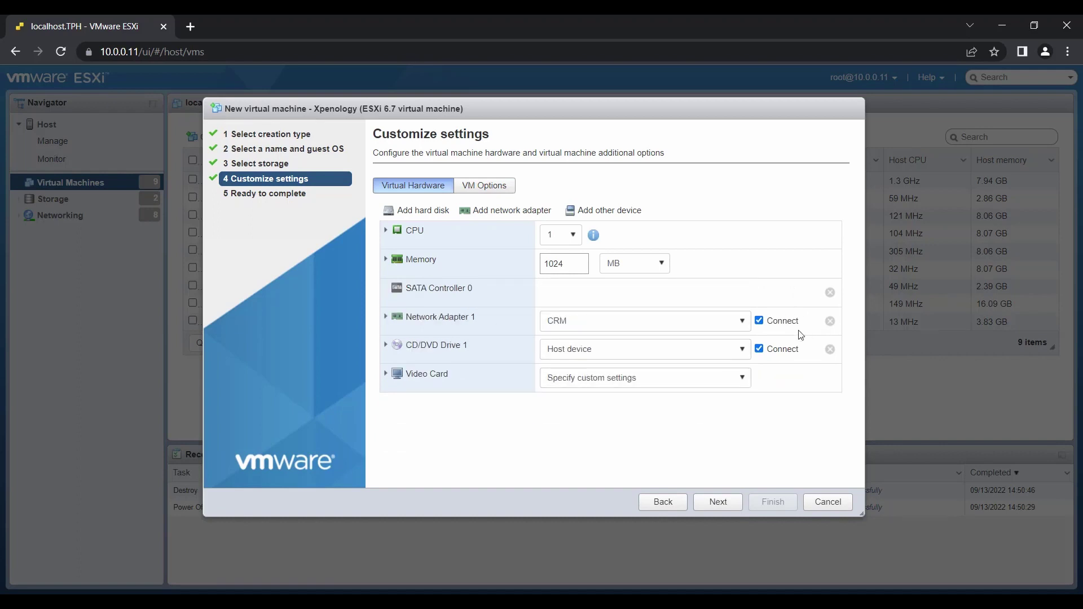
click(738, 330)
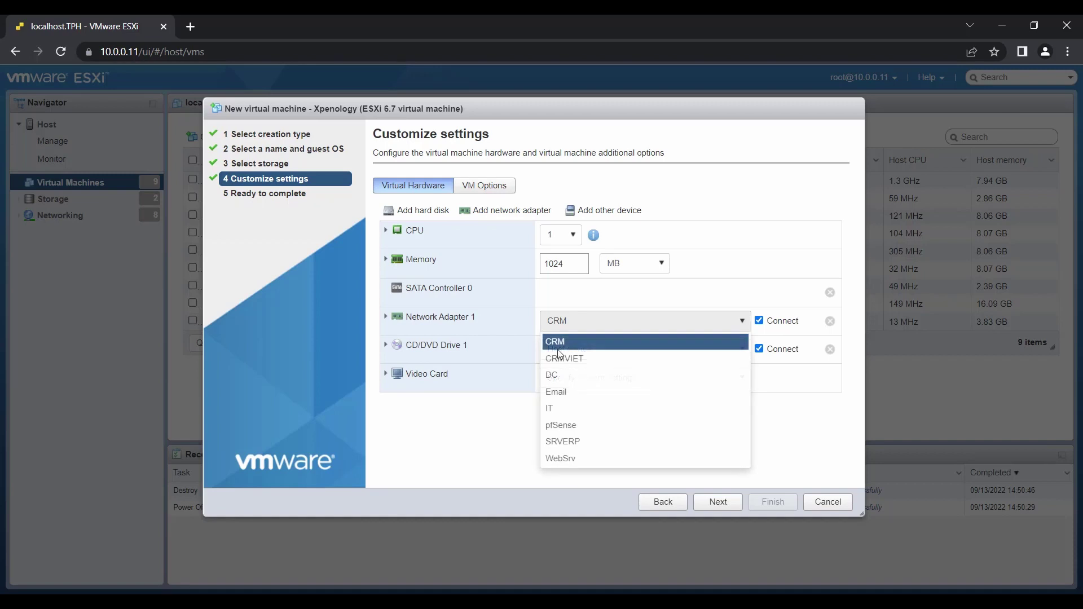
click(565, 425)
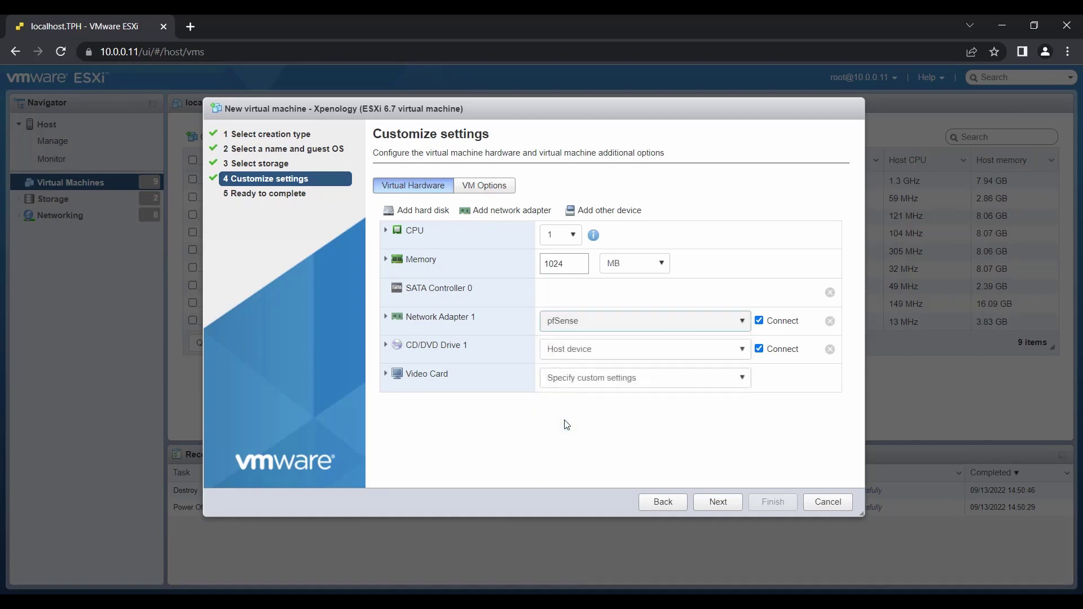
click(830, 350)
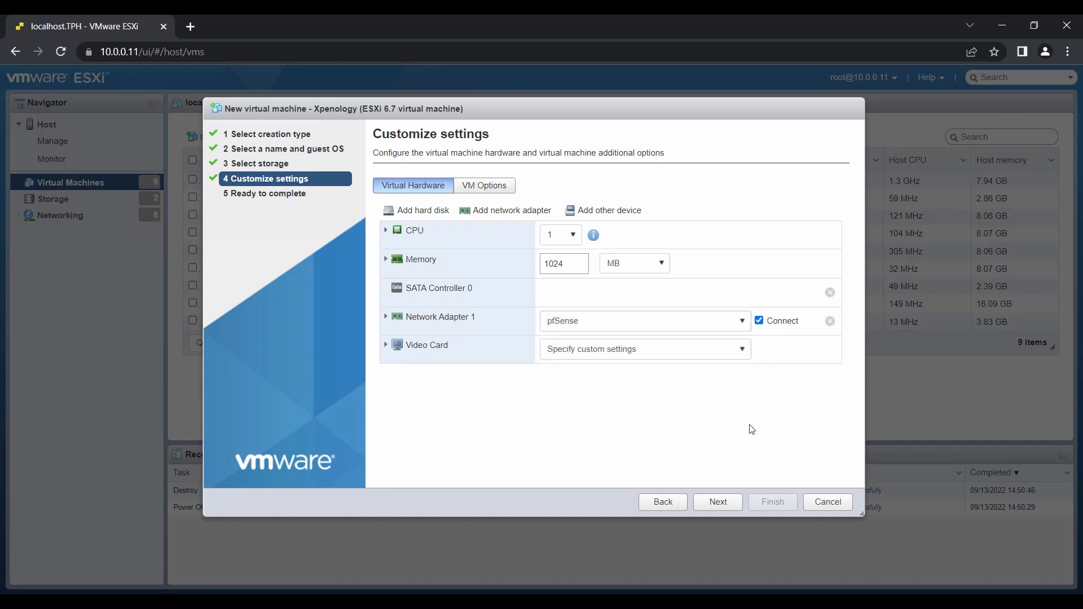
Give the VM 4 CPUs with 2 cores per socket.
click(567, 235)
click(554, 312)
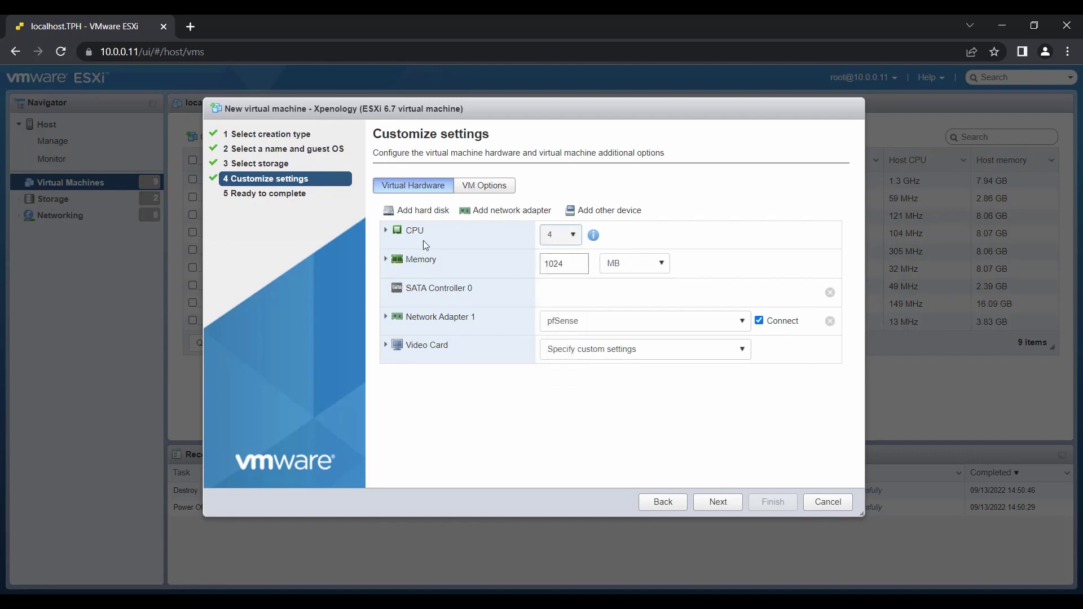
click(395, 243)
click(561, 263)
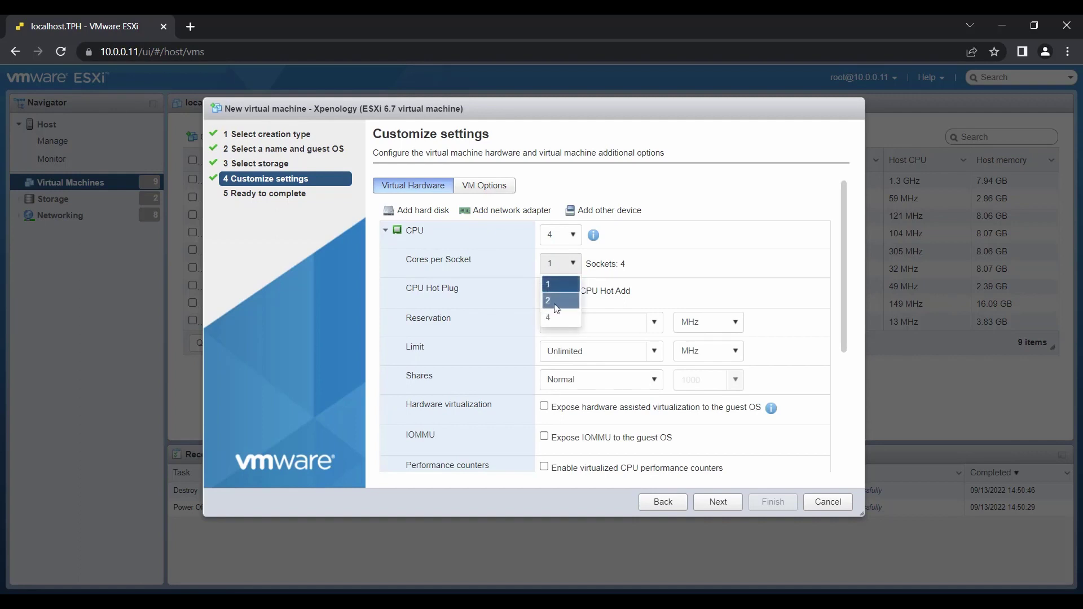
click(558, 300)
click(386, 231)
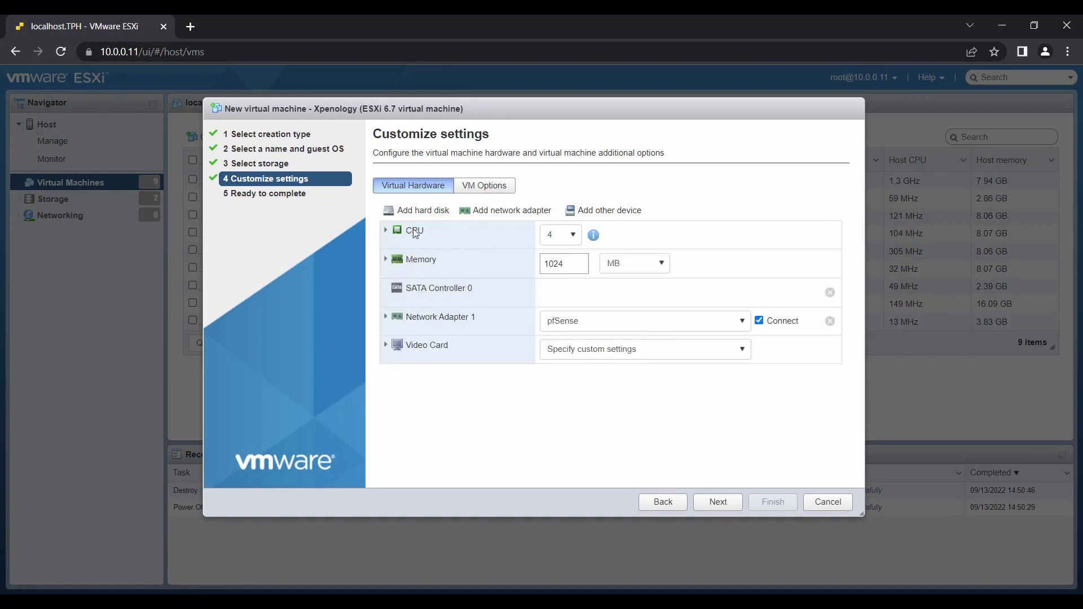
Set memory to 4 GB and finish creating the Xpenology VM.
click(630, 266)
click(631, 301)
double_click(564, 264)
text(4)
click(662, 378)
click(731, 503)
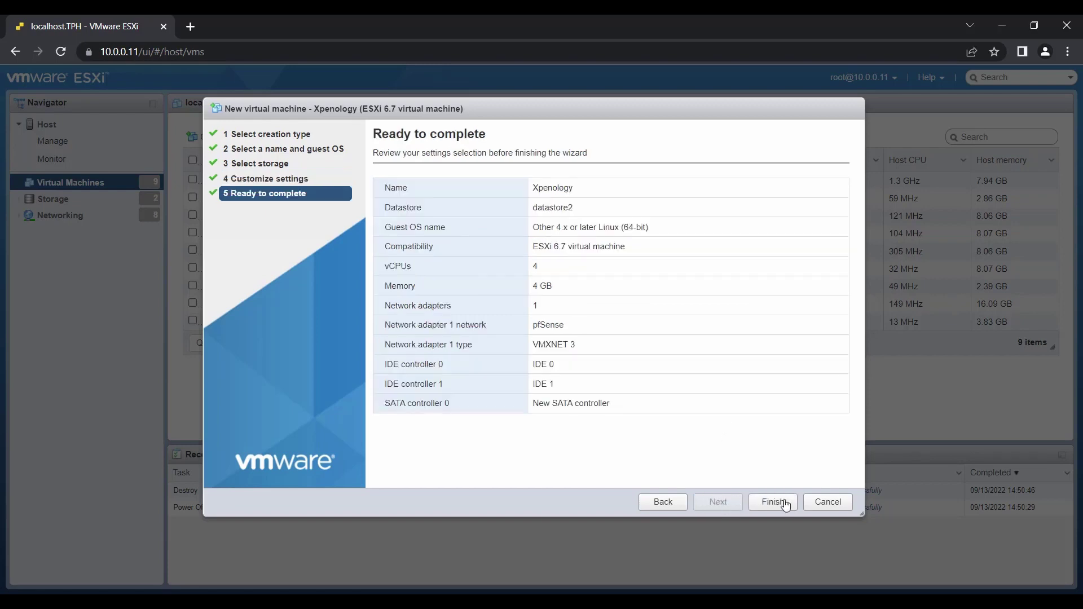
click(770, 502)
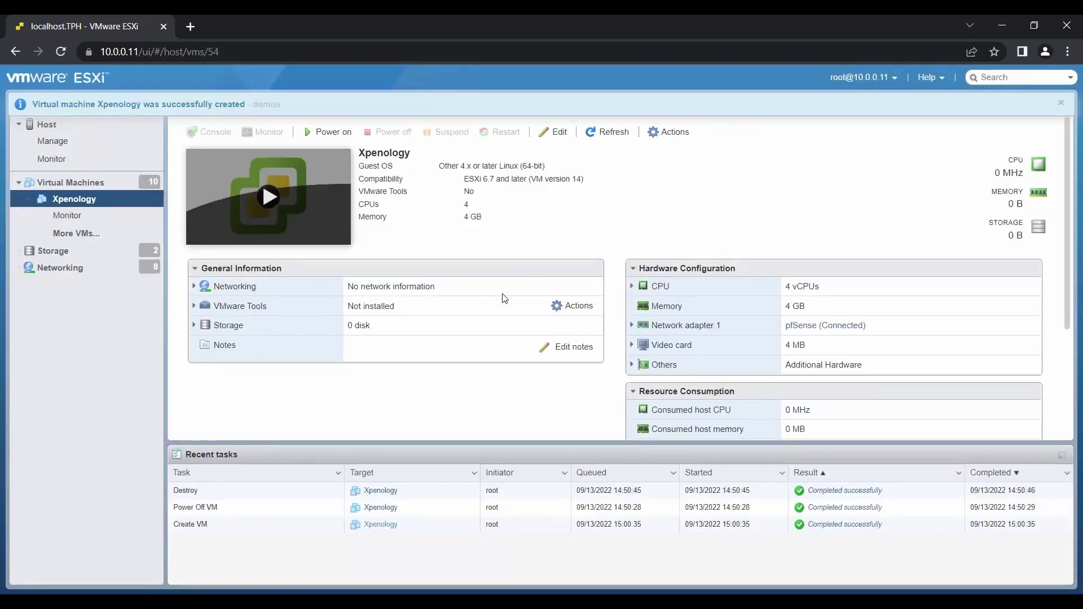
In the Xpenology VM's settings, add an existing hard disk and browse to datastore2's Xpenology folder.
click(558, 134)
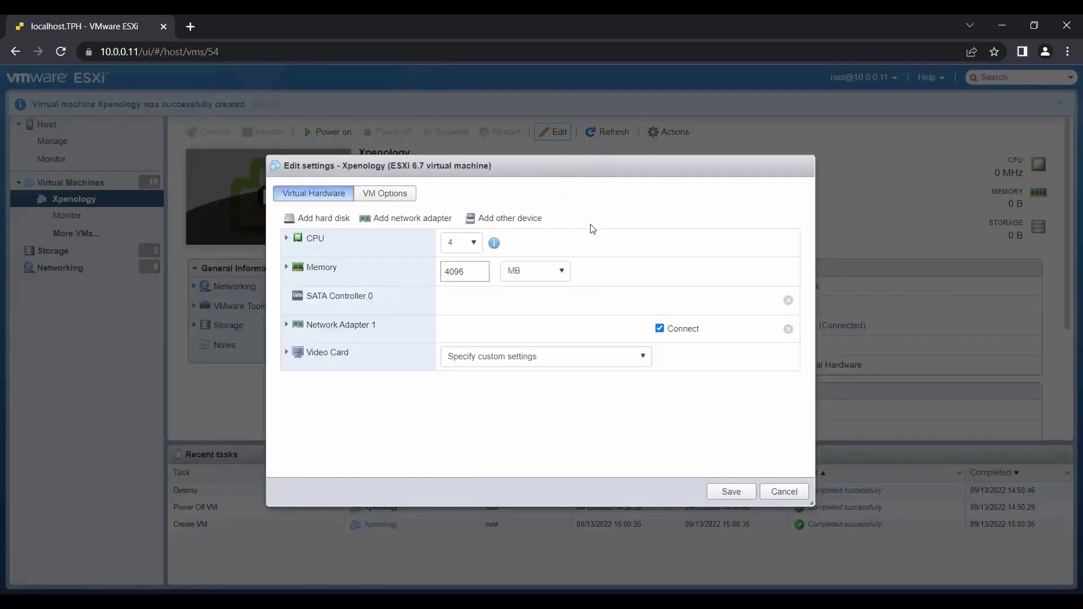
drag(520, 172, 519, 128)
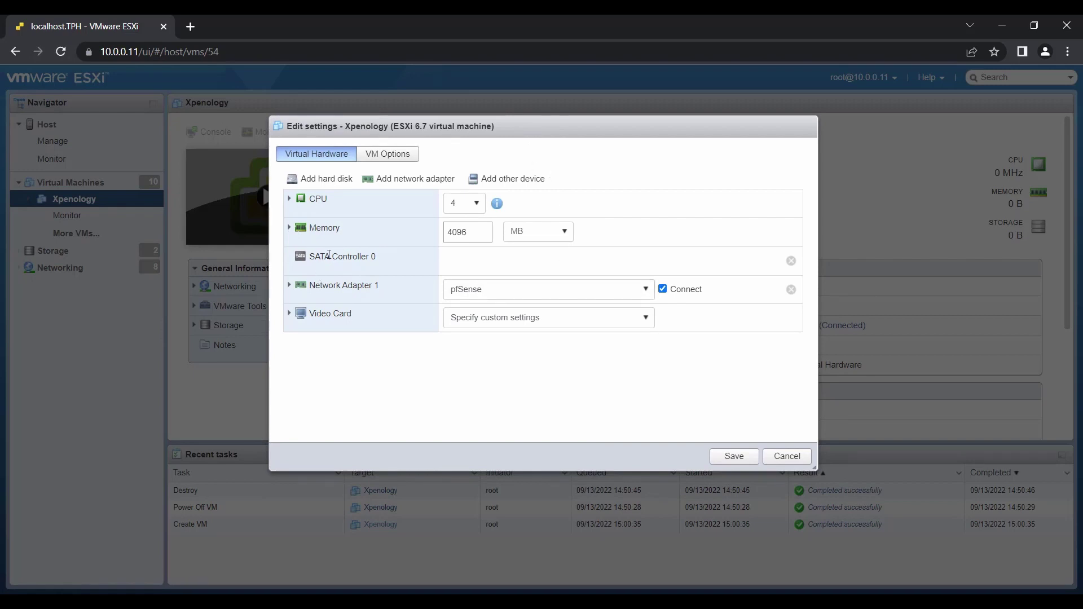
drag(328, 255, 365, 255)
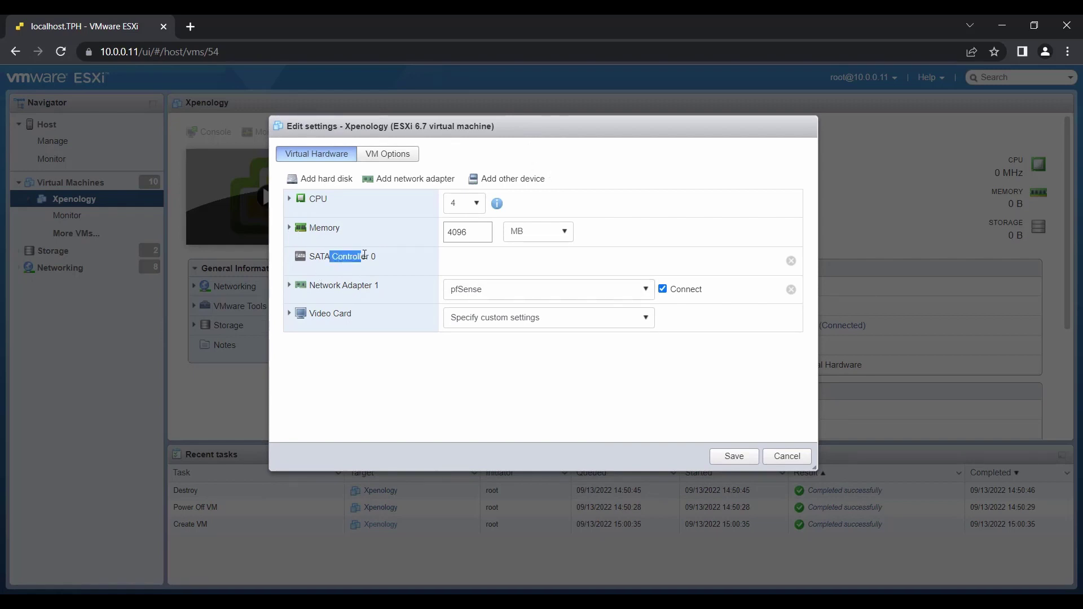
click(326, 179)
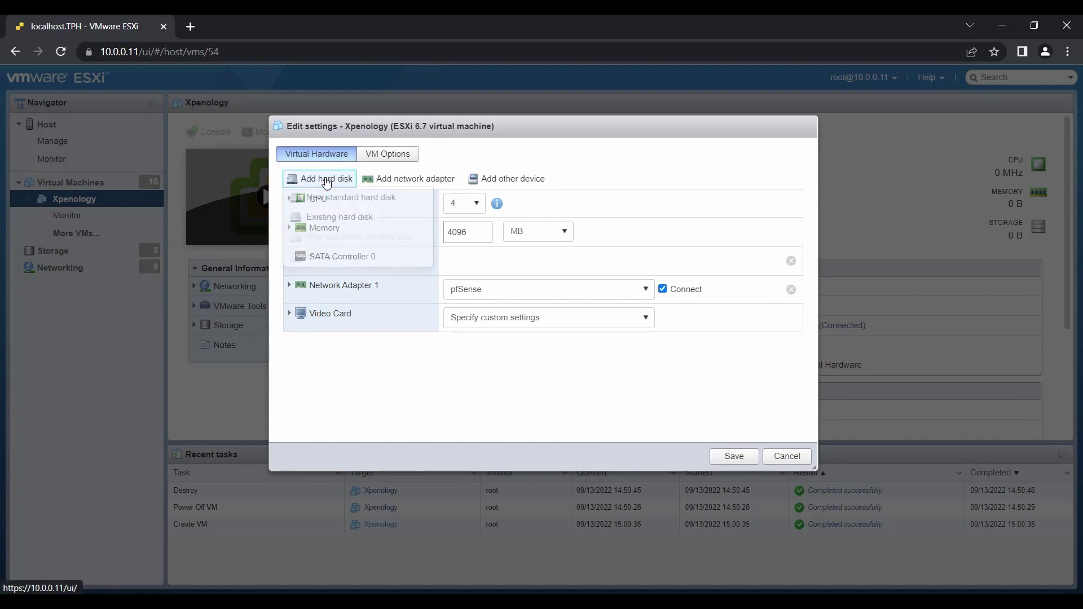
click(347, 219)
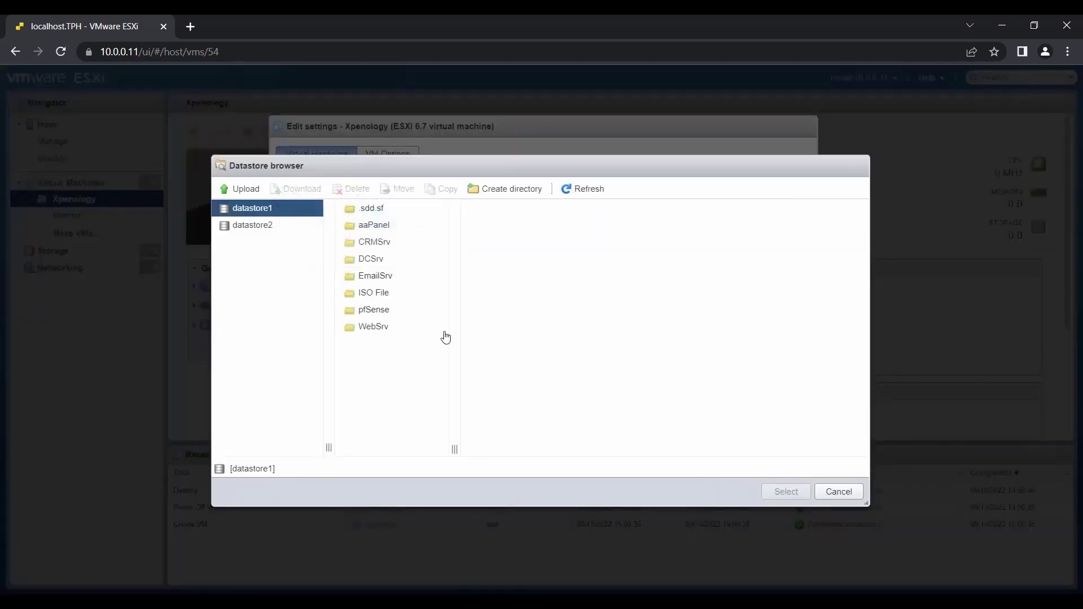
click(262, 227)
click(348, 277)
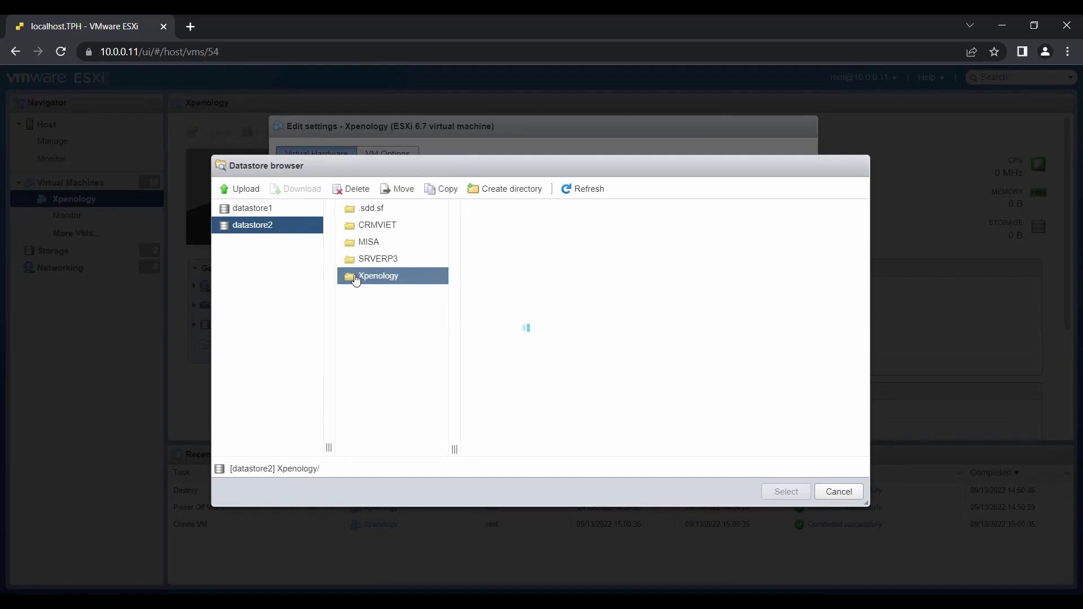
Upload Liu.vmdk and Liu-flat.vmdk from Desktop\Xpenology\Liu to that folder.
click(240, 188)
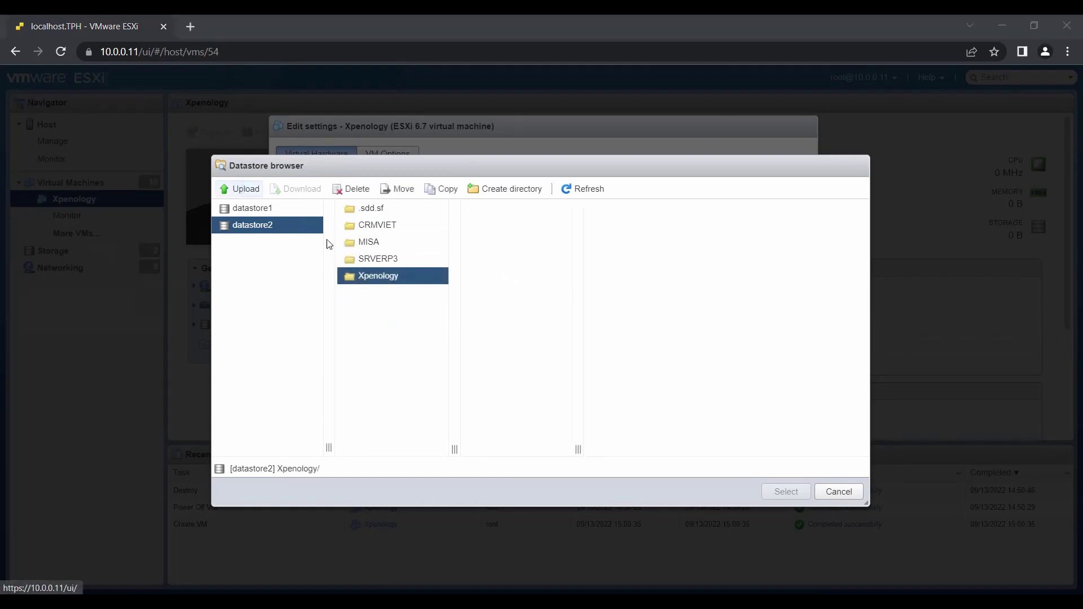
click(53, 152)
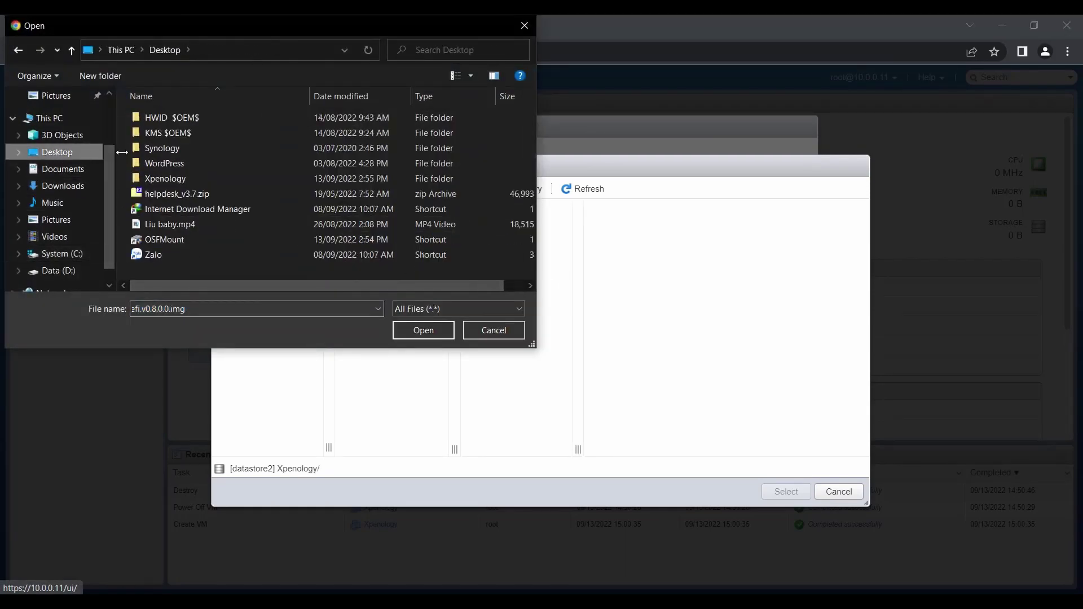
double_click(167, 178)
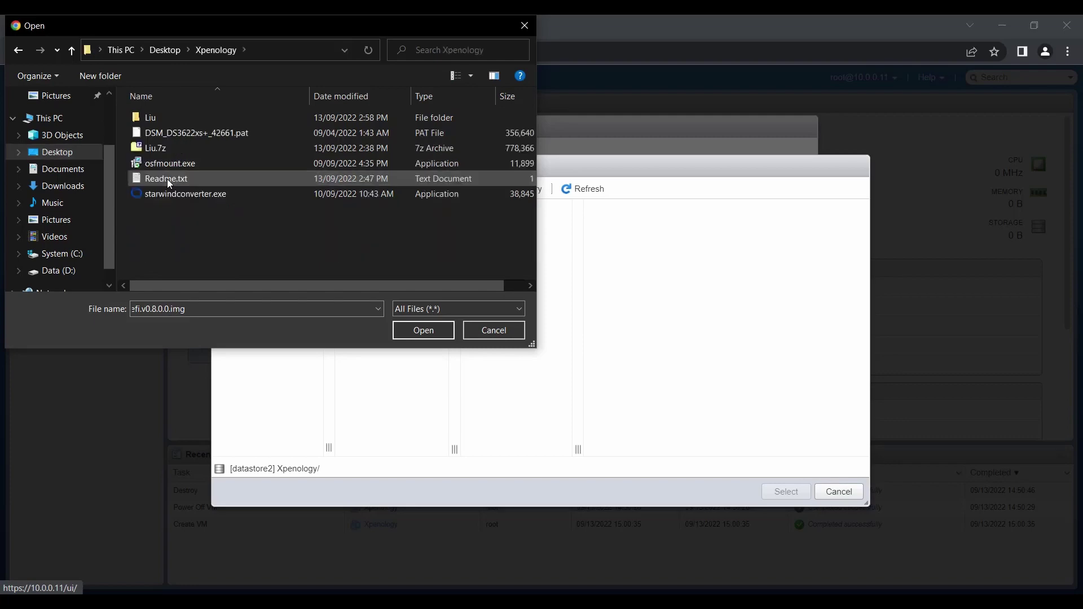
double_click(153, 118)
click(163, 118)
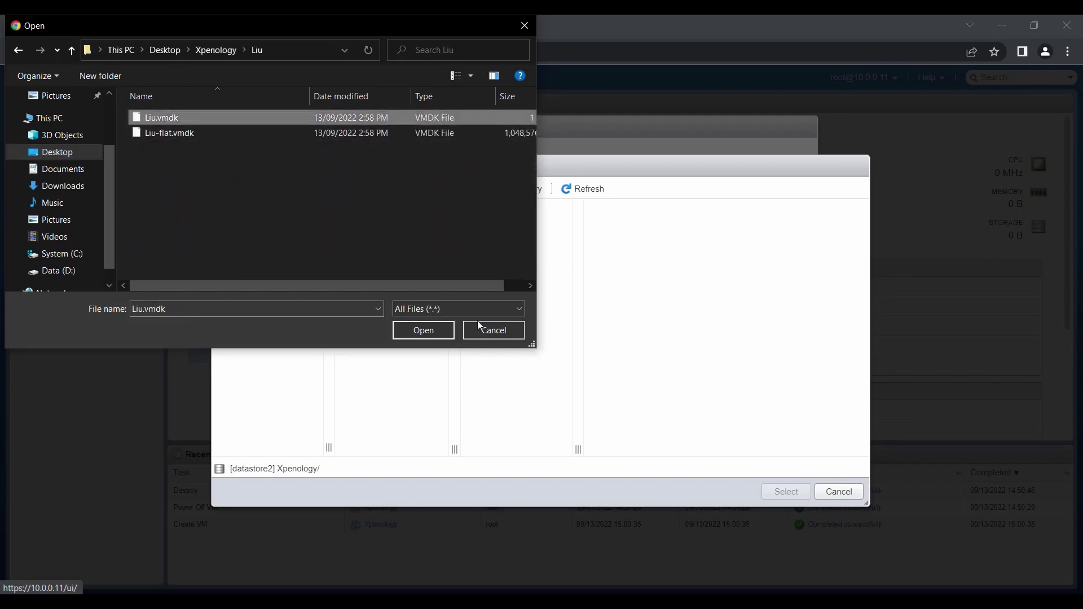
click(432, 330)
click(232, 188)
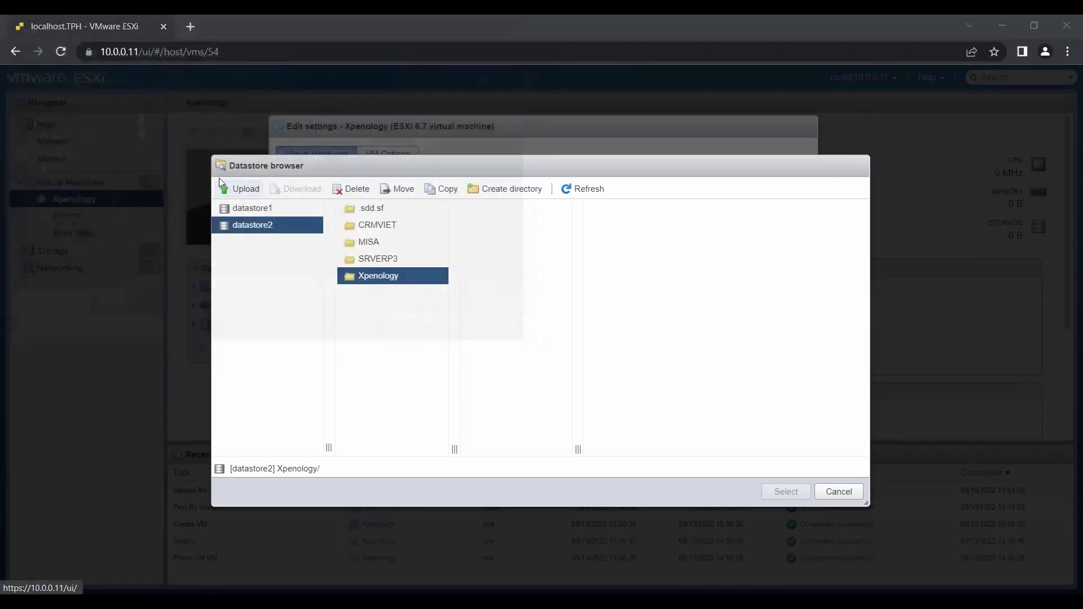
click(165, 133)
click(422, 331)
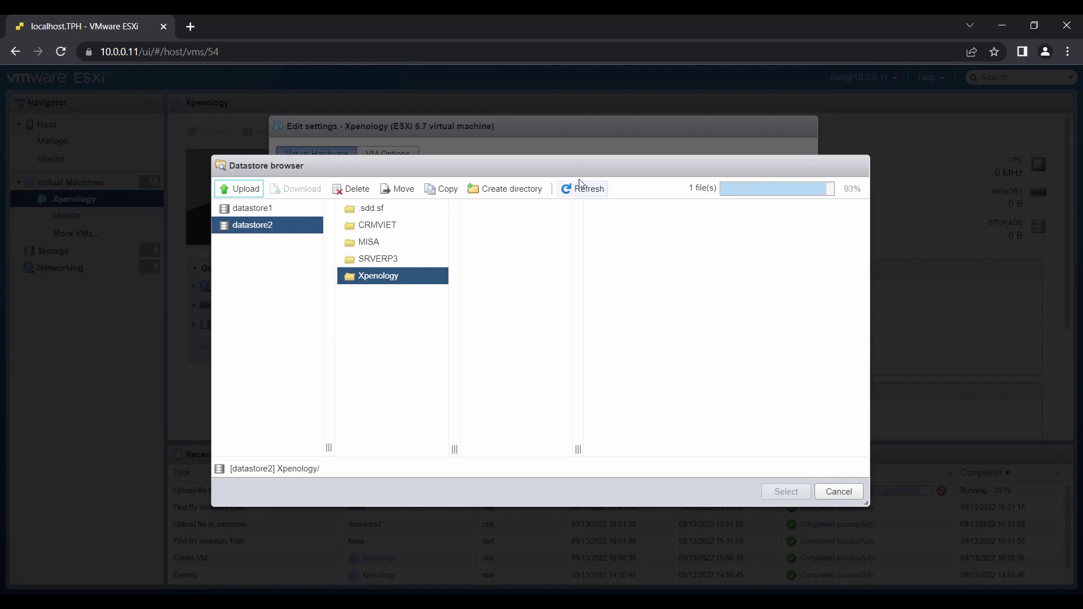
Attach Liu.vmdk as the VM's hard disk on SATA (0:0) and save.
drag(575, 171, 573, 156)
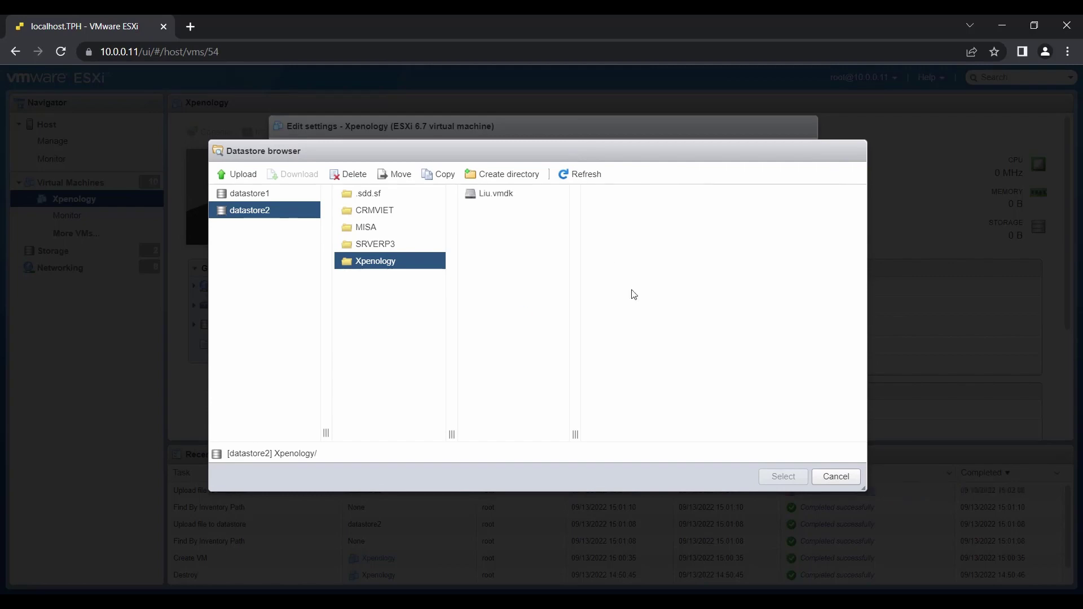
click(502, 202)
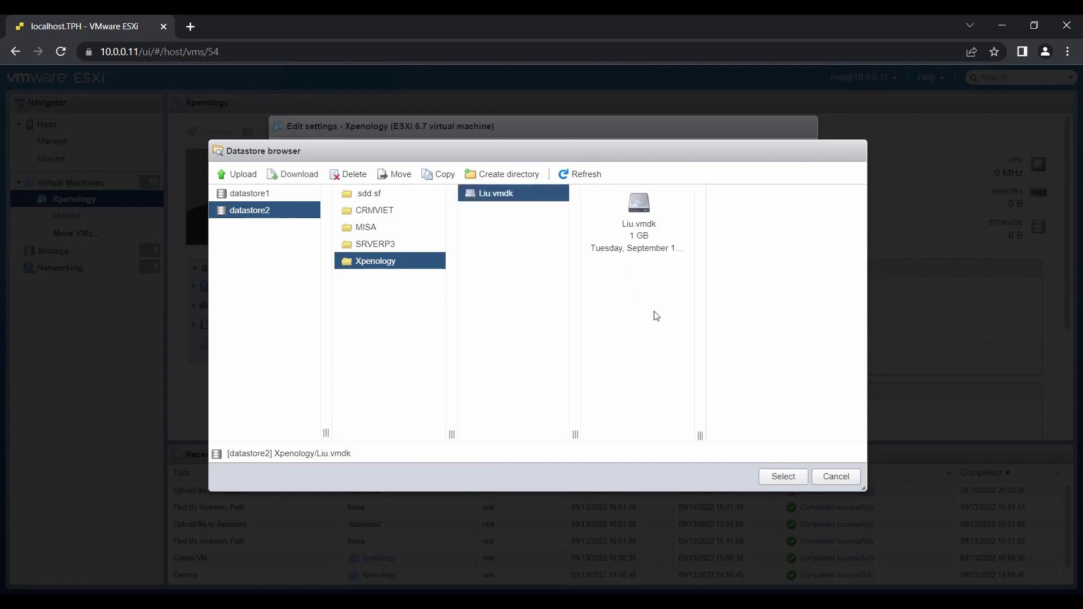
click(785, 477)
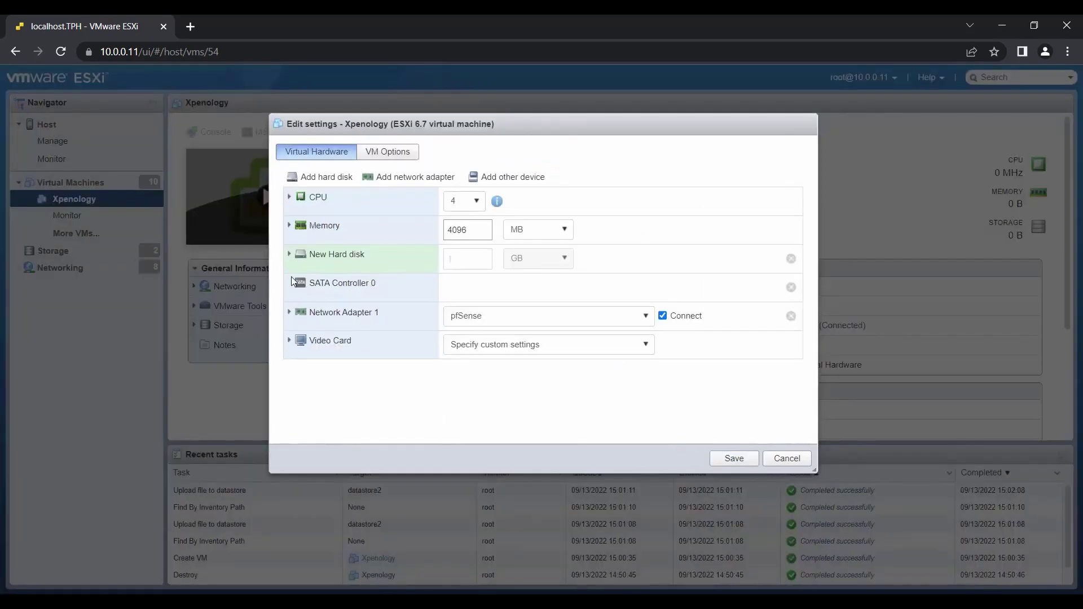
click(290, 256)
scroll(672, 378, down, 2)
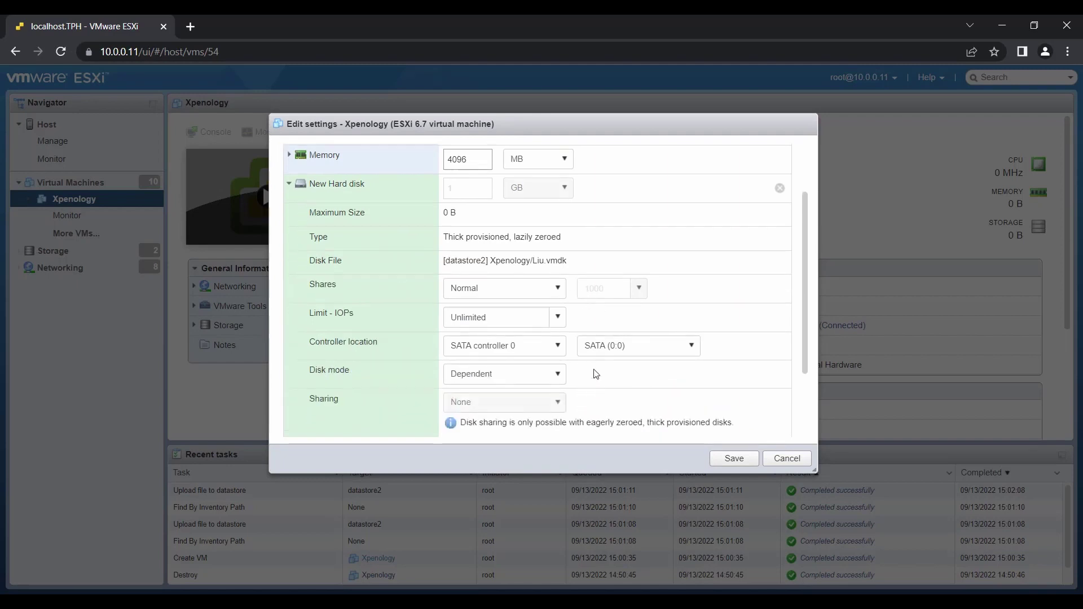
click(618, 346)
click(621, 365)
click(734, 460)
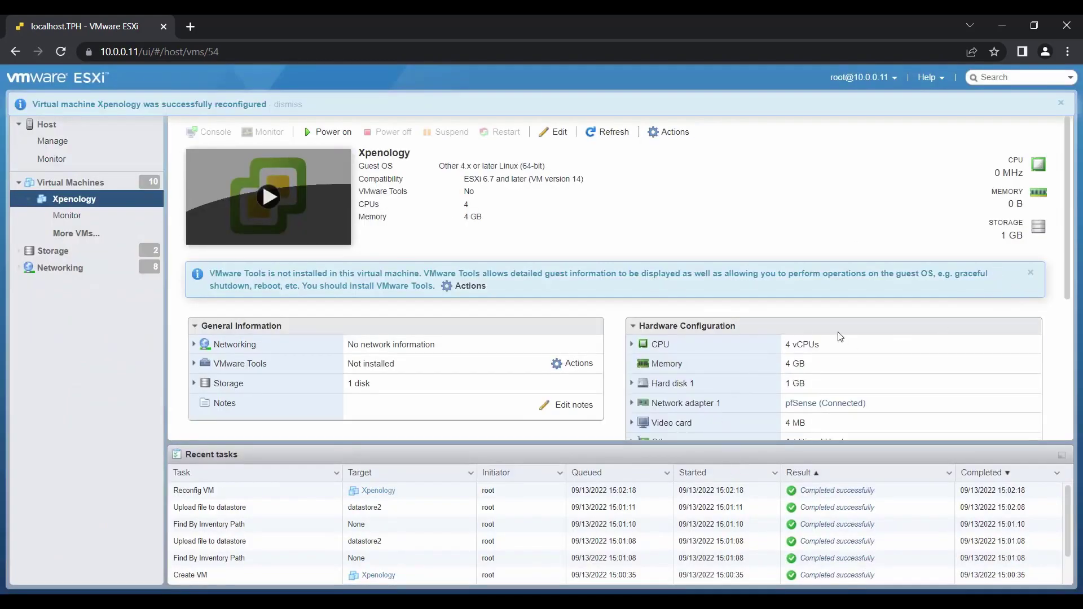
Add a new 200 GB standard hard disk on SATA (0:1) to the Xpenology VM and save.
click(556, 132)
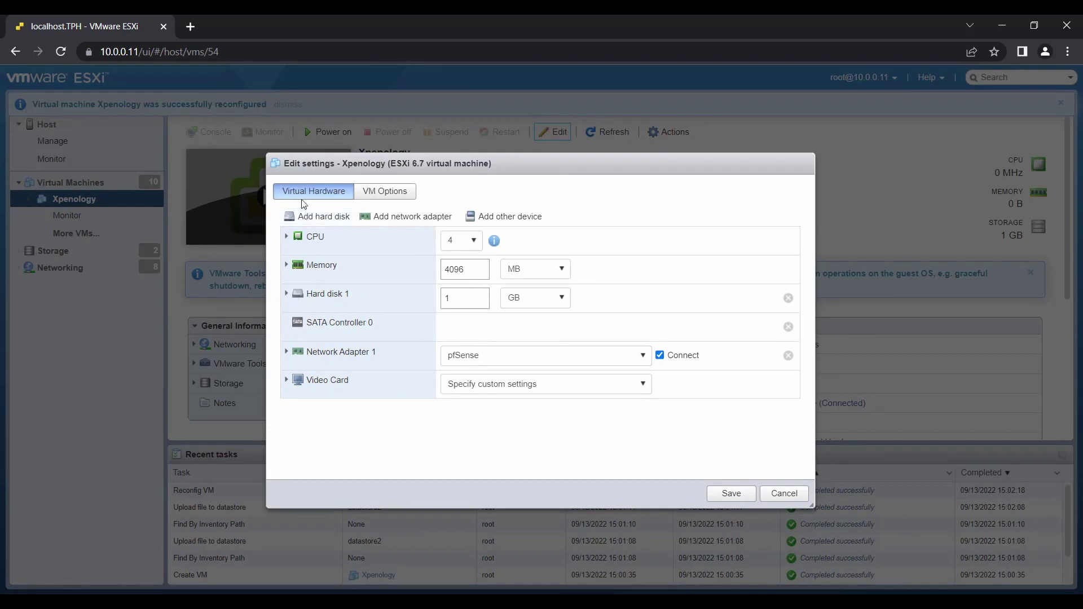
click(310, 218)
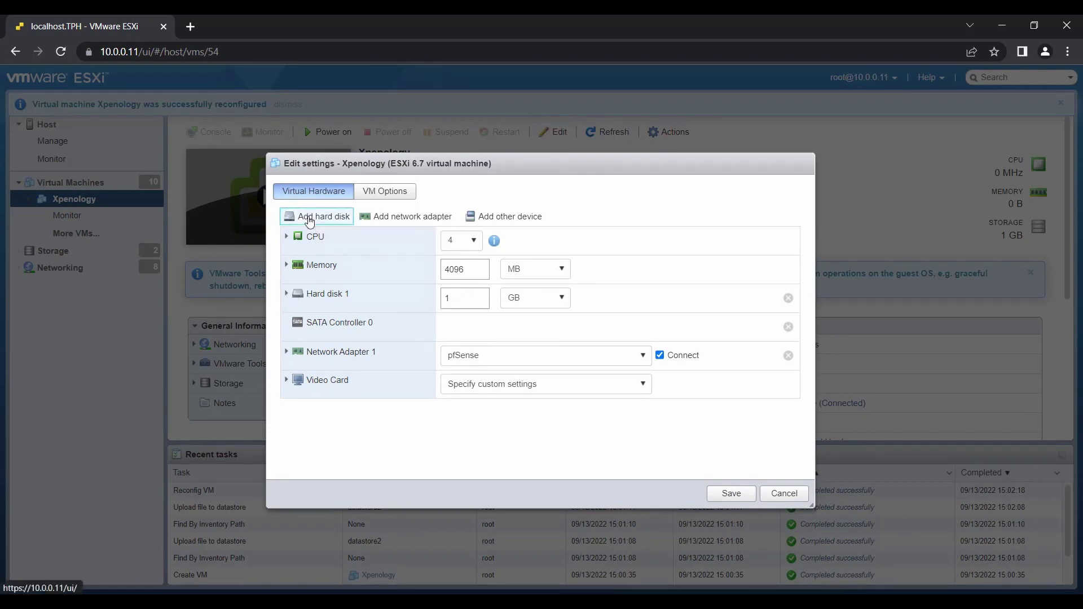
click(339, 235)
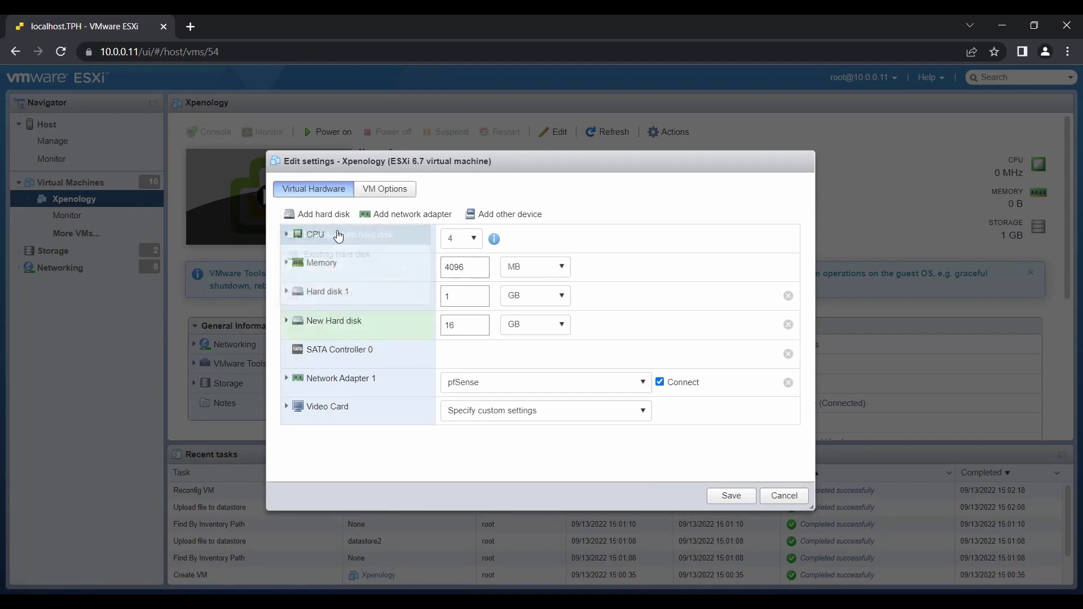
double_click(468, 326)
text(200)
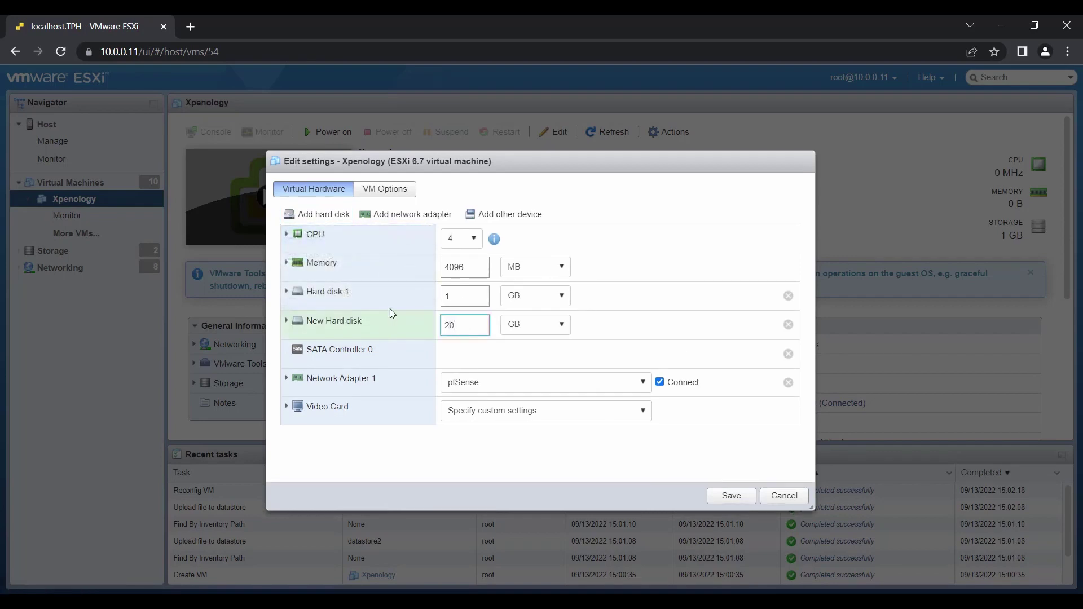
click(286, 320)
scroll(664, 386, down, 3)
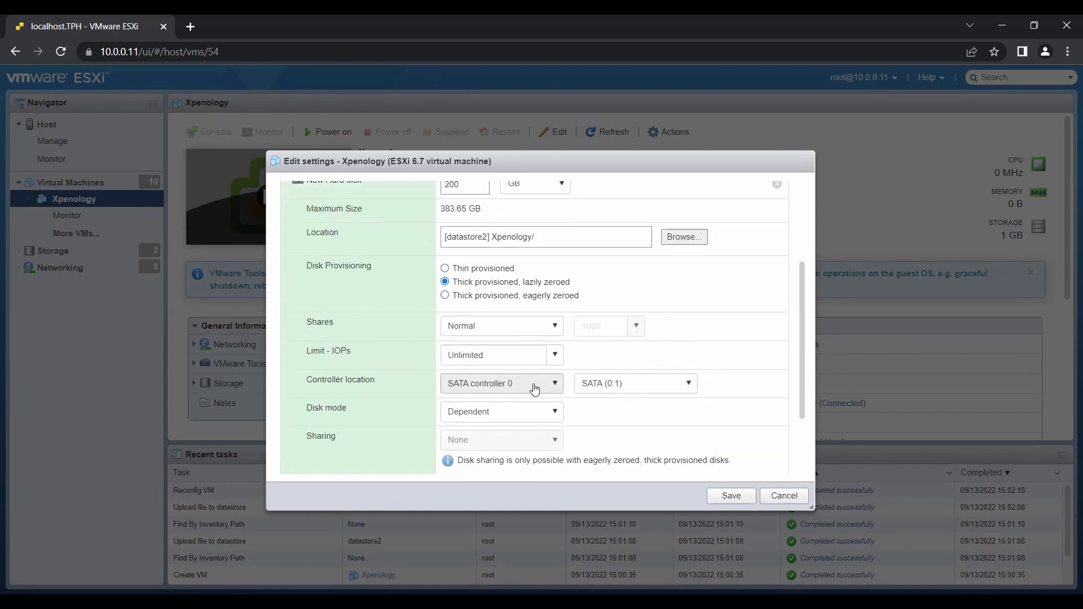
click(617, 384)
click(740, 379)
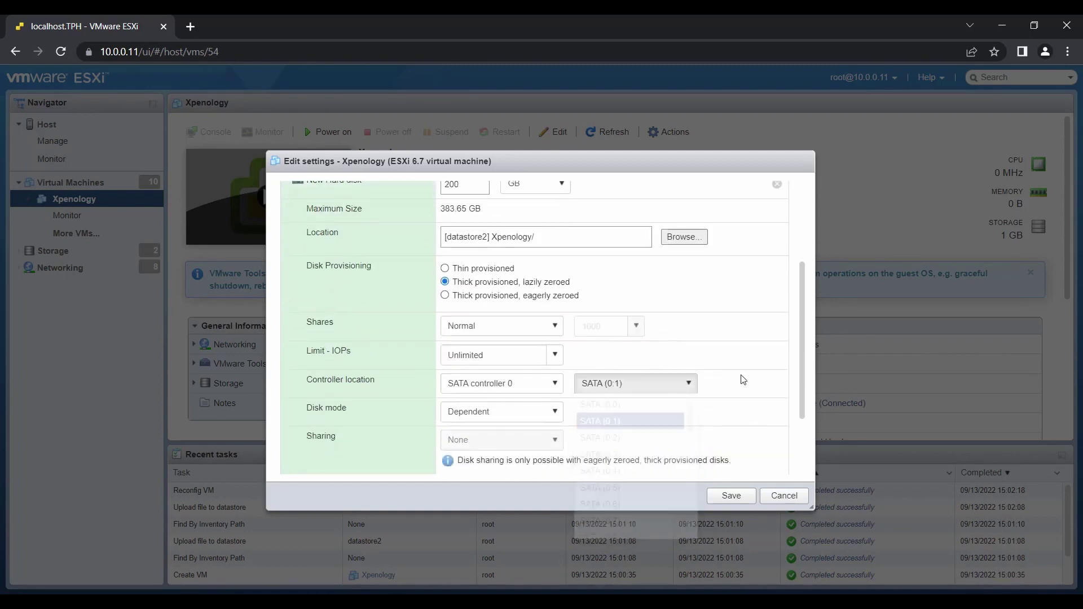
click(731, 496)
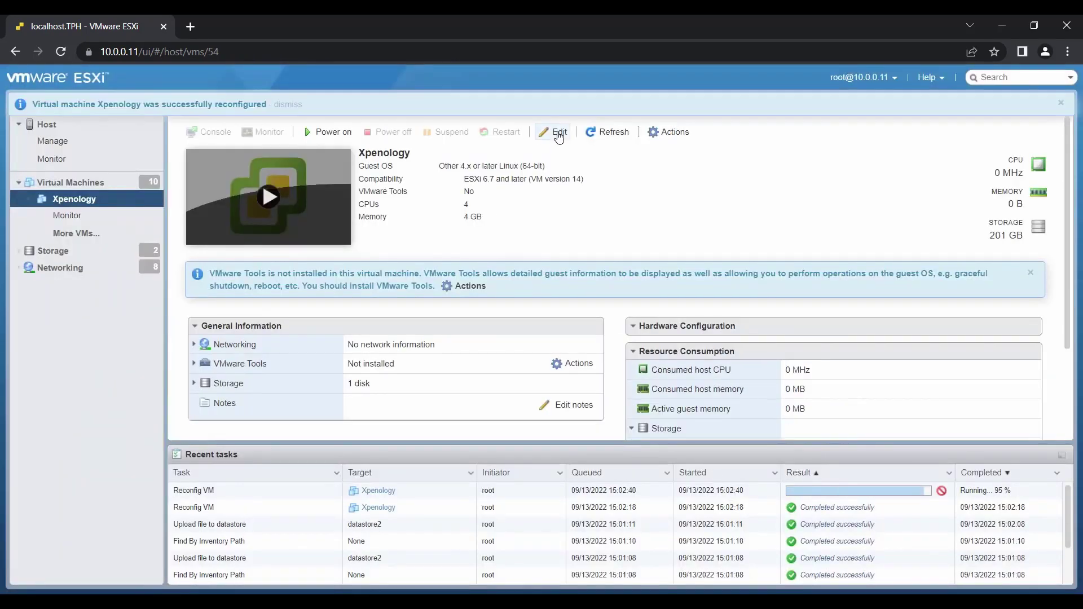
Switch Network Adapter 1's MAC address mode to Manual in the VM settings.
click(557, 132)
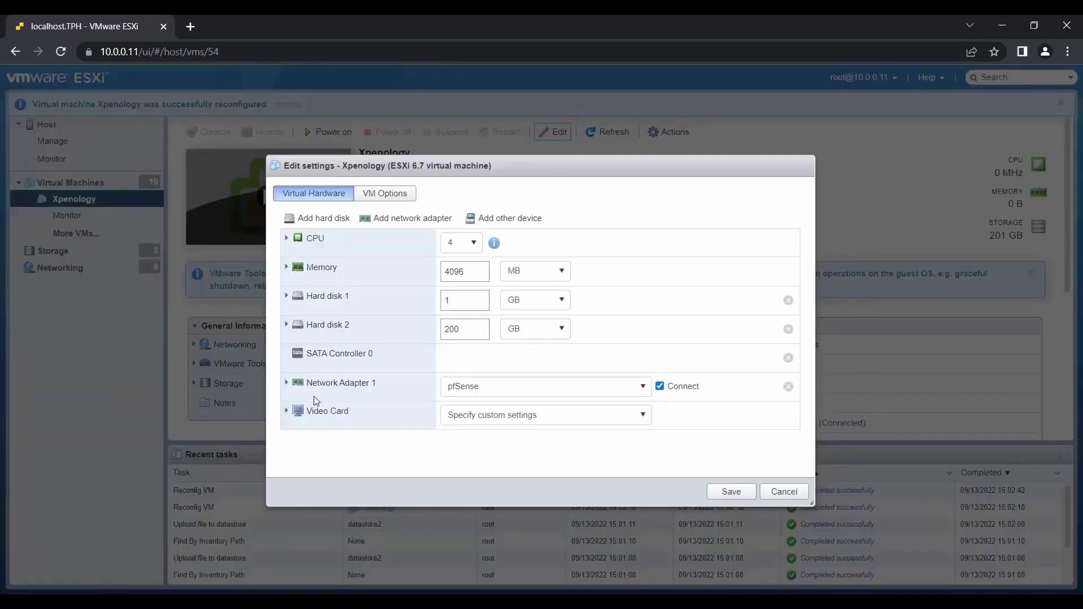
click(287, 383)
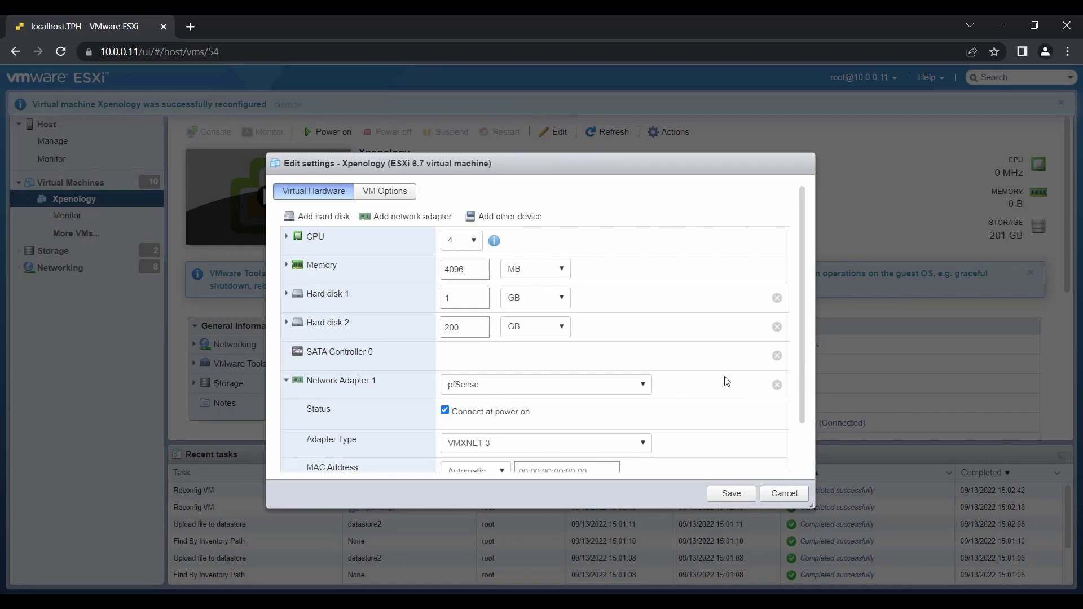
scroll(726, 381, down, 1)
click(472, 420)
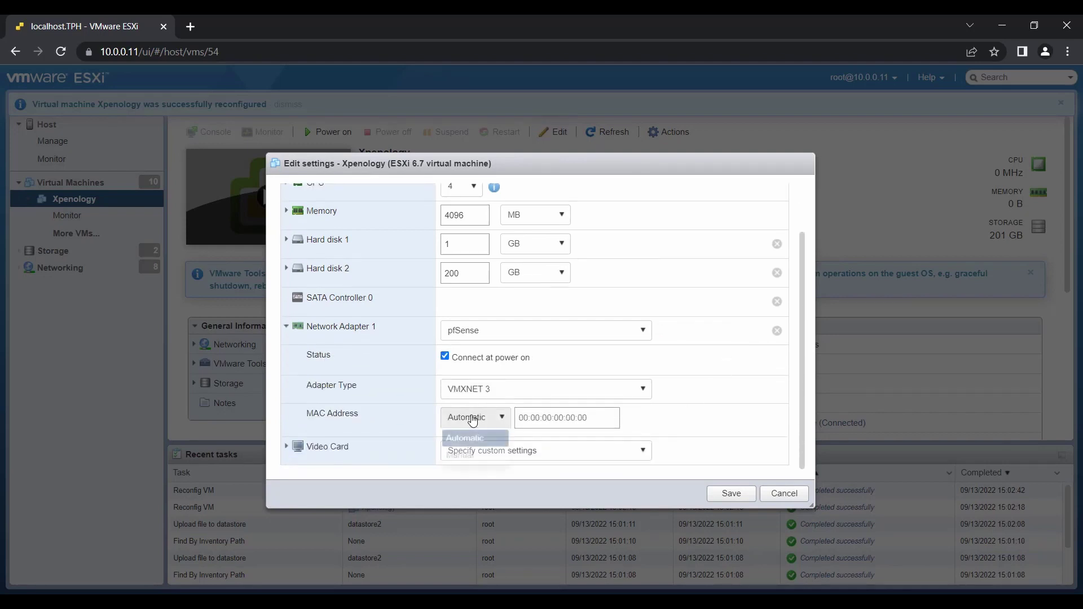
click(462, 454)
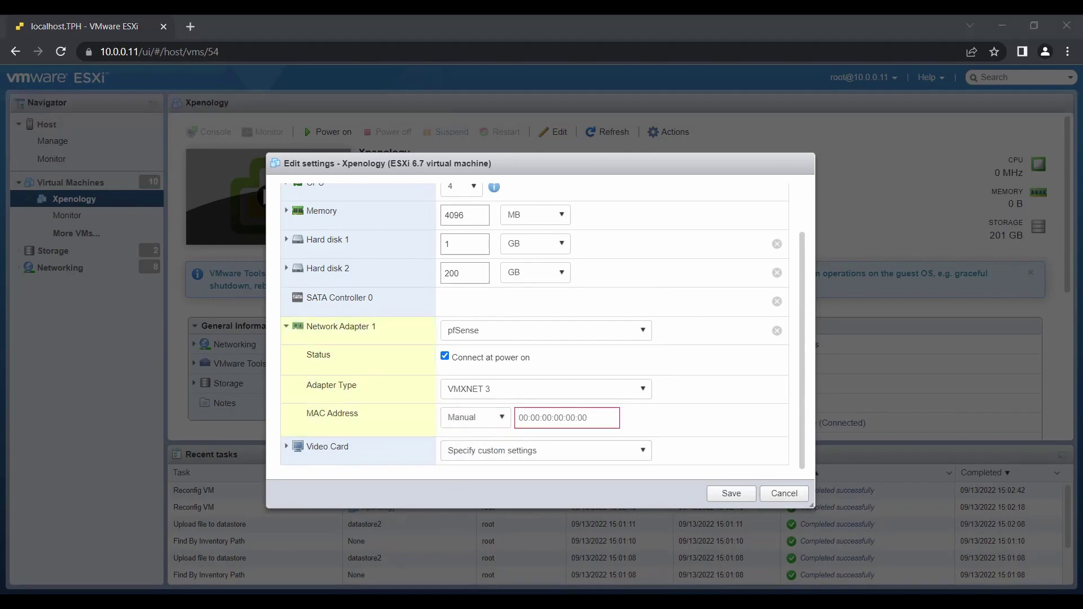
Copy the MAC address from the Readme notes in Notepad++, paste it into the field, and save.
key(alt+Tab)
click(165, 160)
click(169, 131)
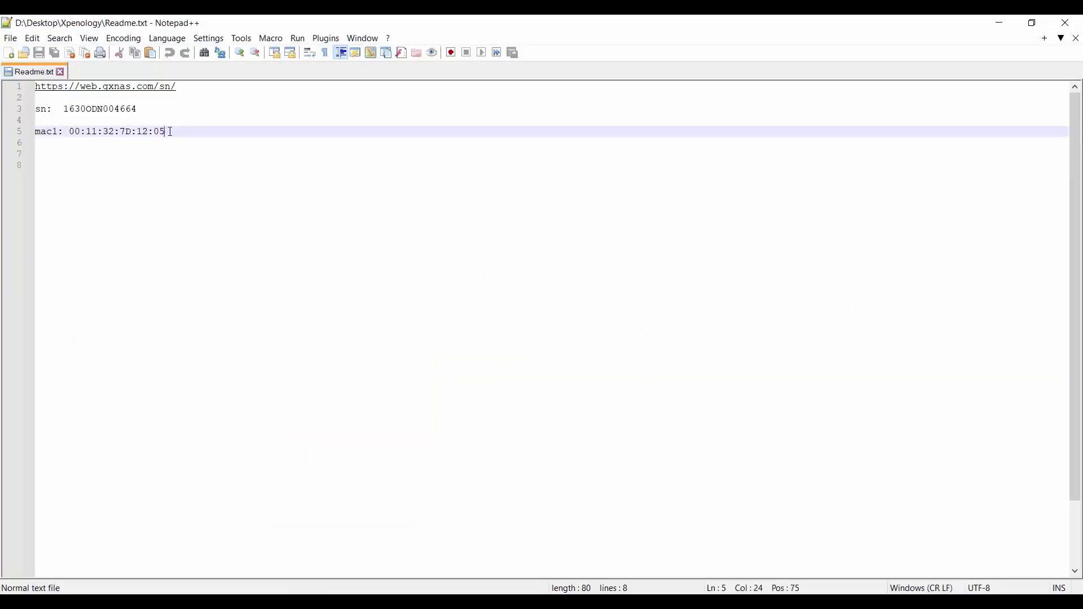
drag(170, 132, 72, 132)
right_click(78, 137)
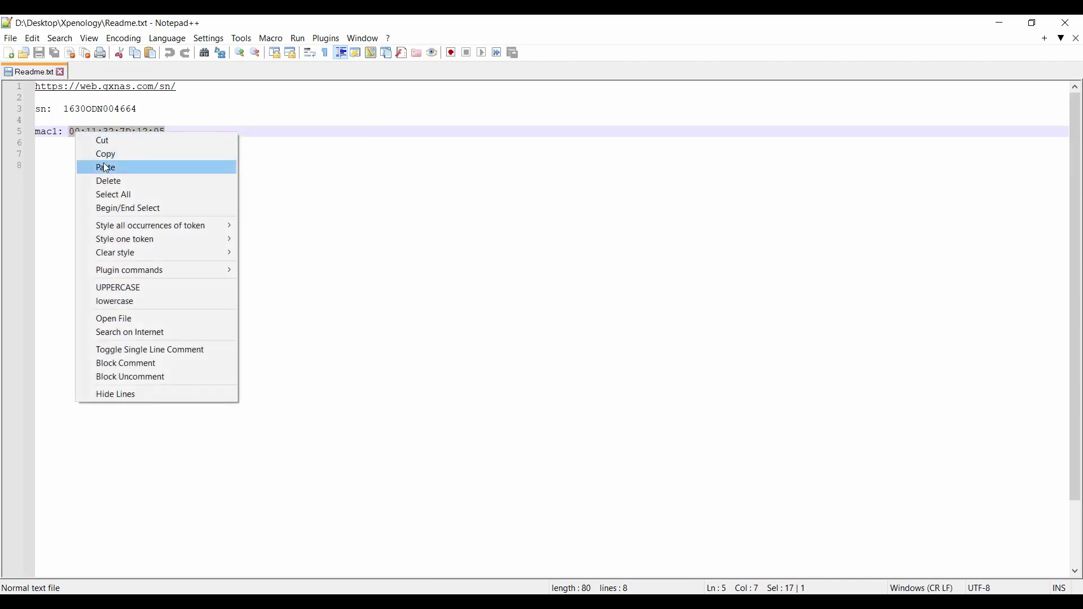
click(102, 152)
click(1073, 24)
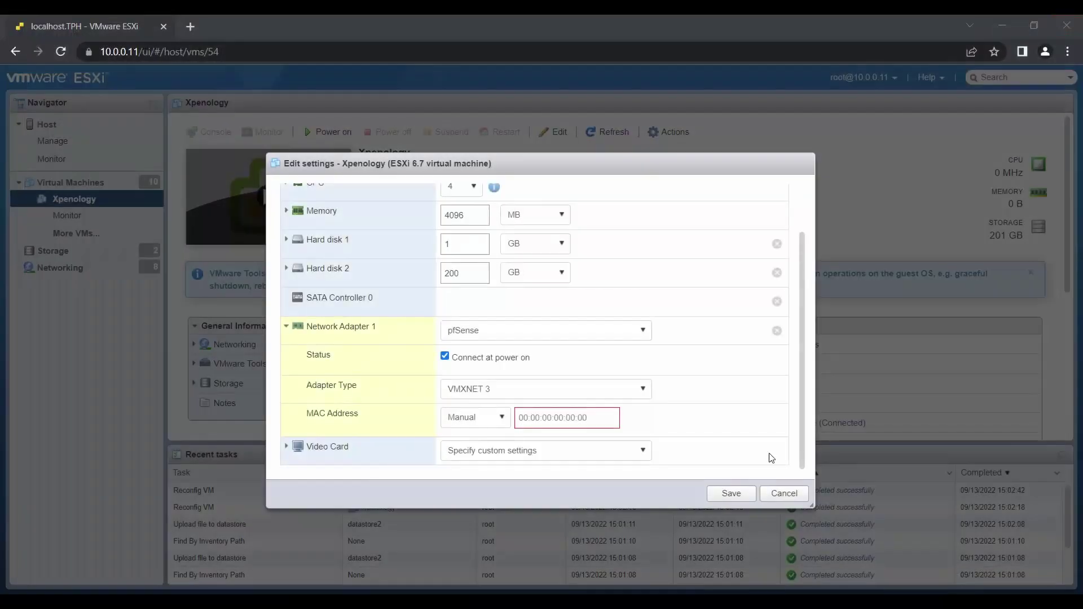
right_click(565, 418)
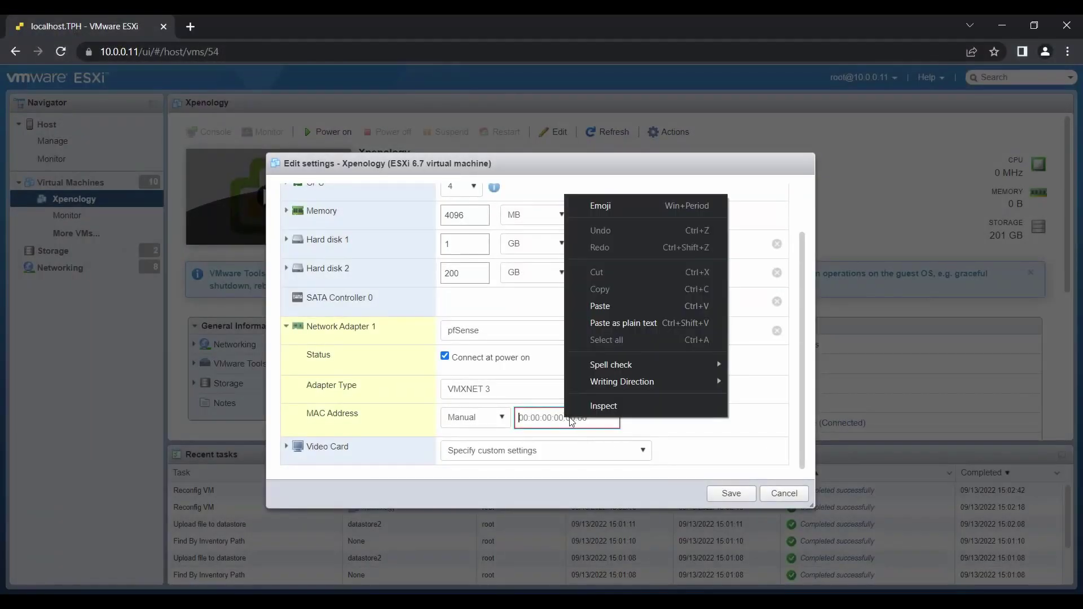
click(602, 306)
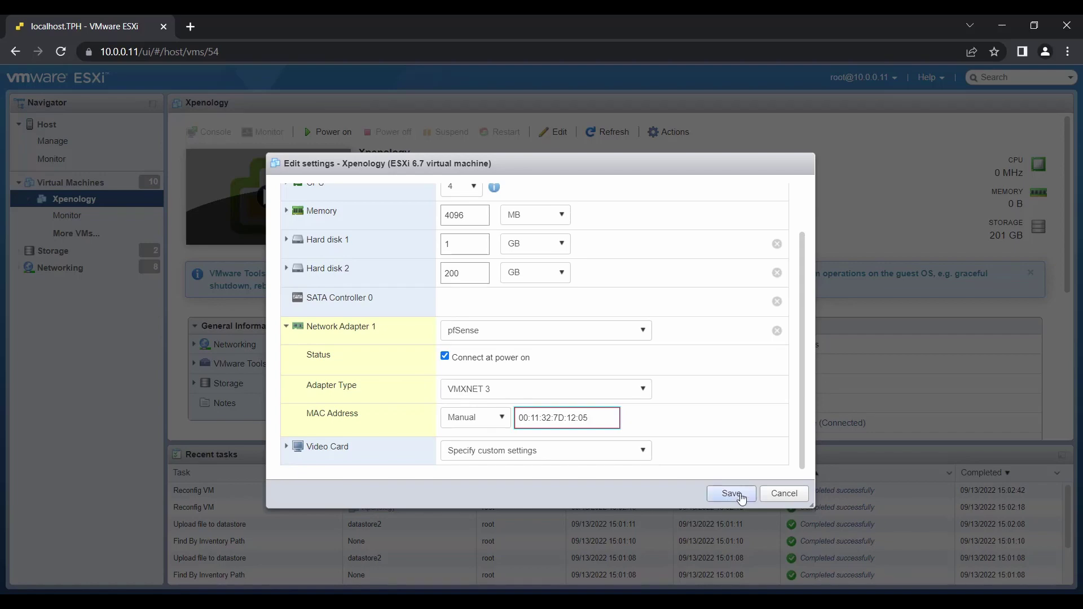
click(731, 493)
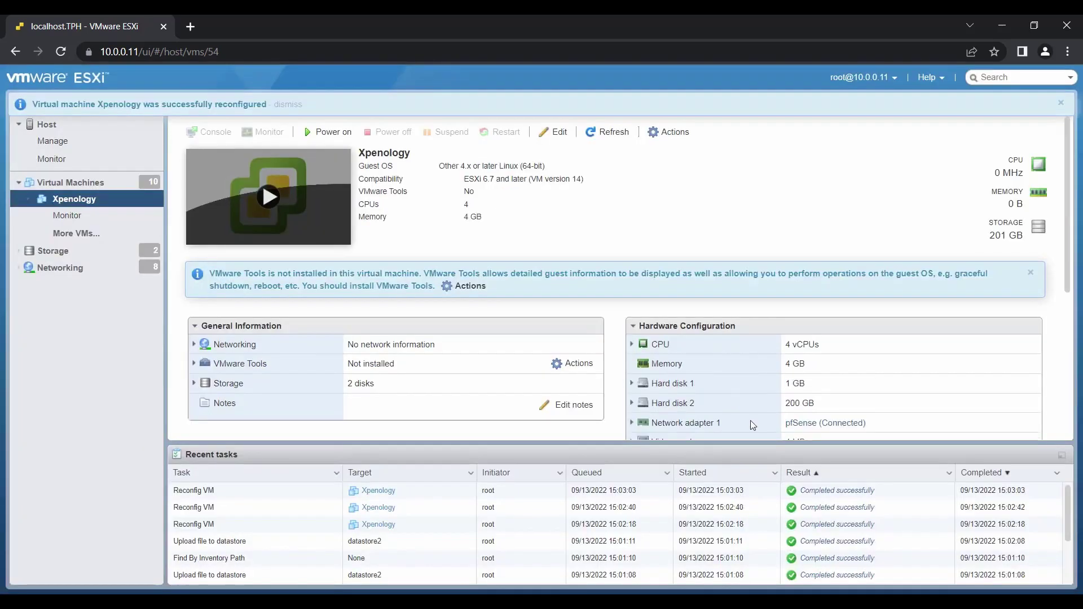
Dismiss the VMware Tools notice and save EFI as the Xpenology VM's boot firmware under VM Options.
click(1031, 276)
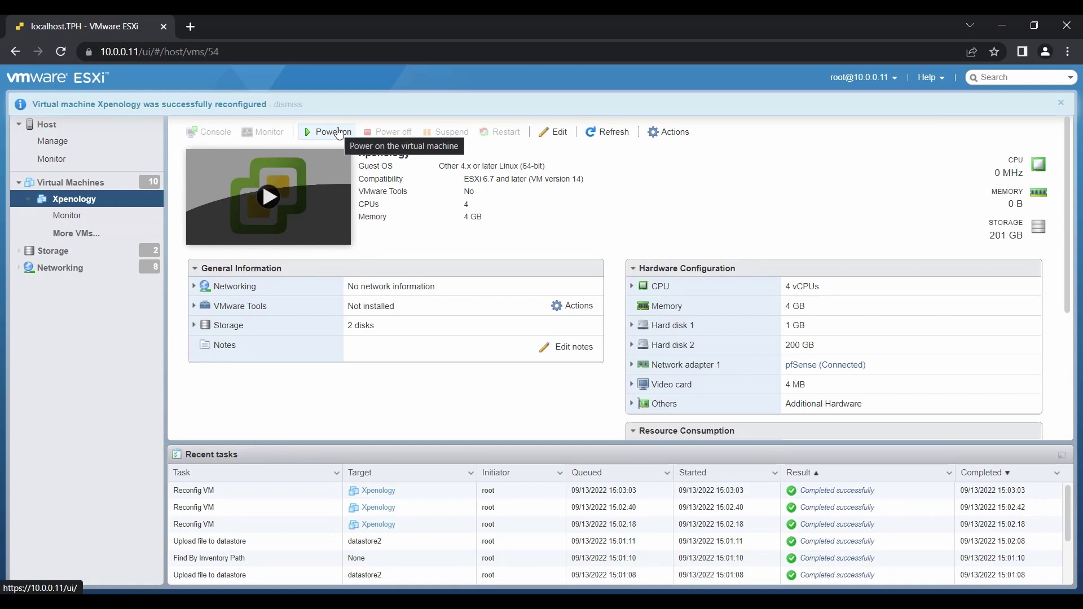
click(553, 132)
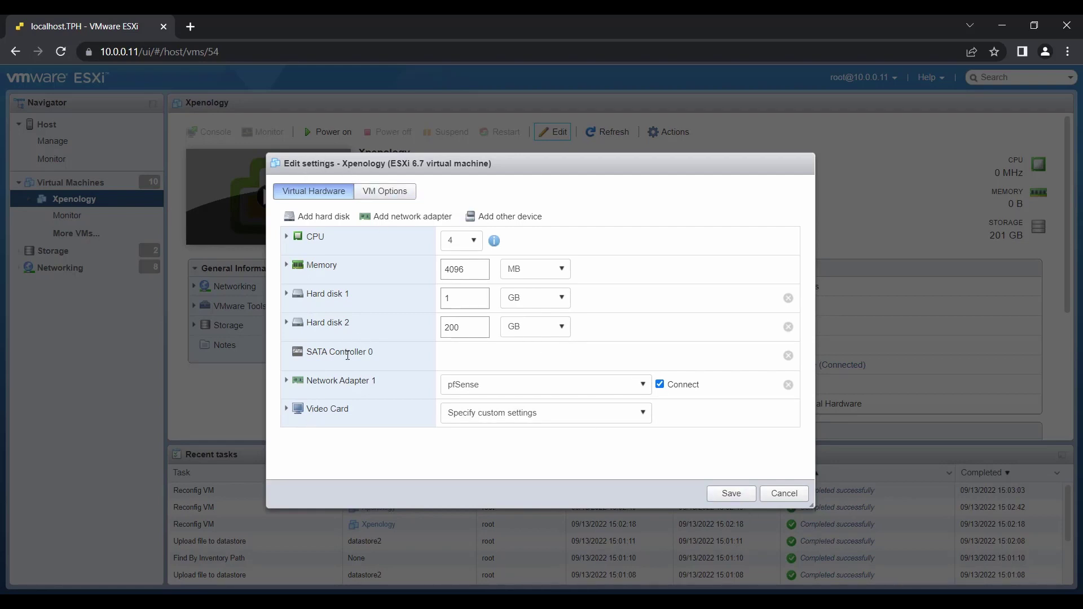
click(386, 191)
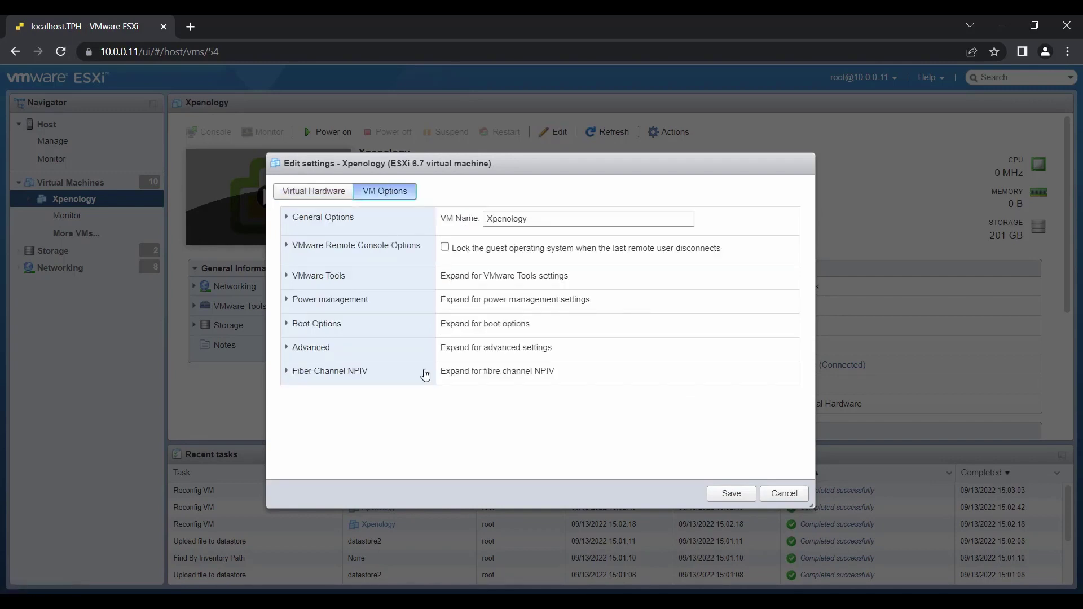
click(286, 324)
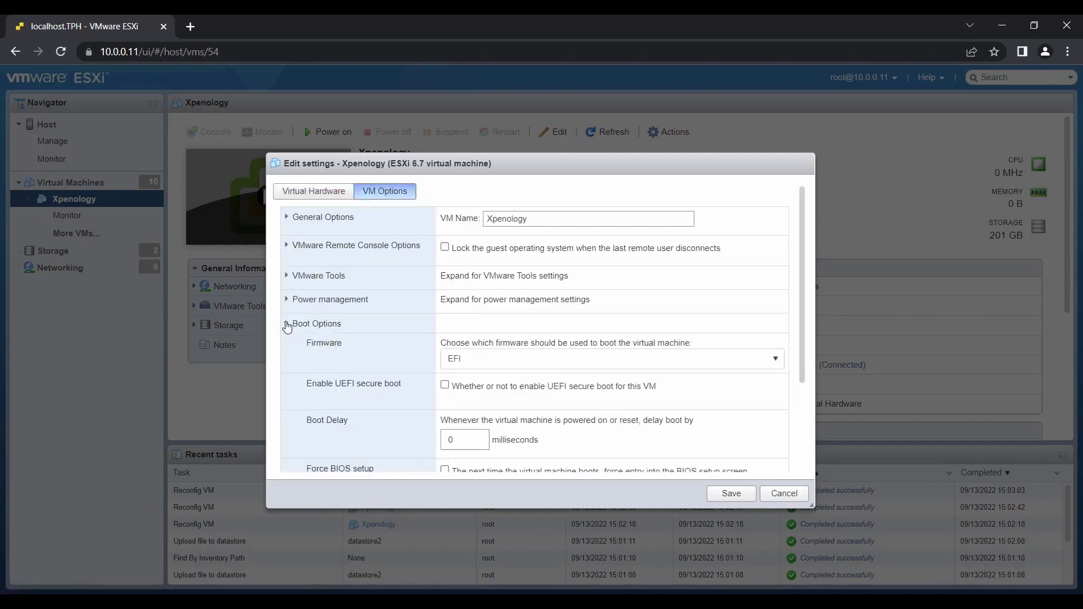
click(477, 359)
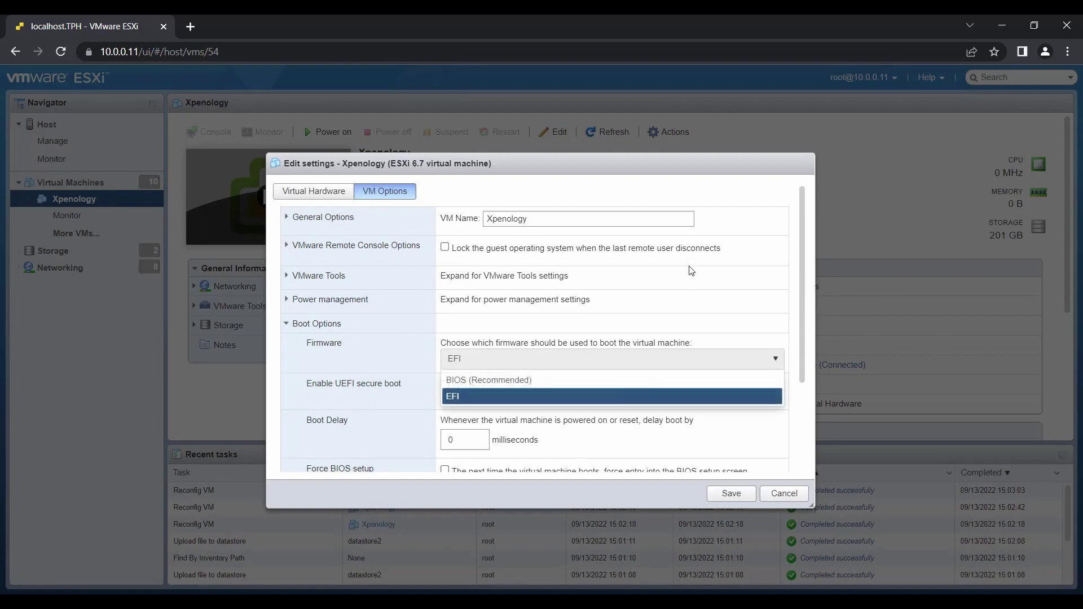
click(709, 281)
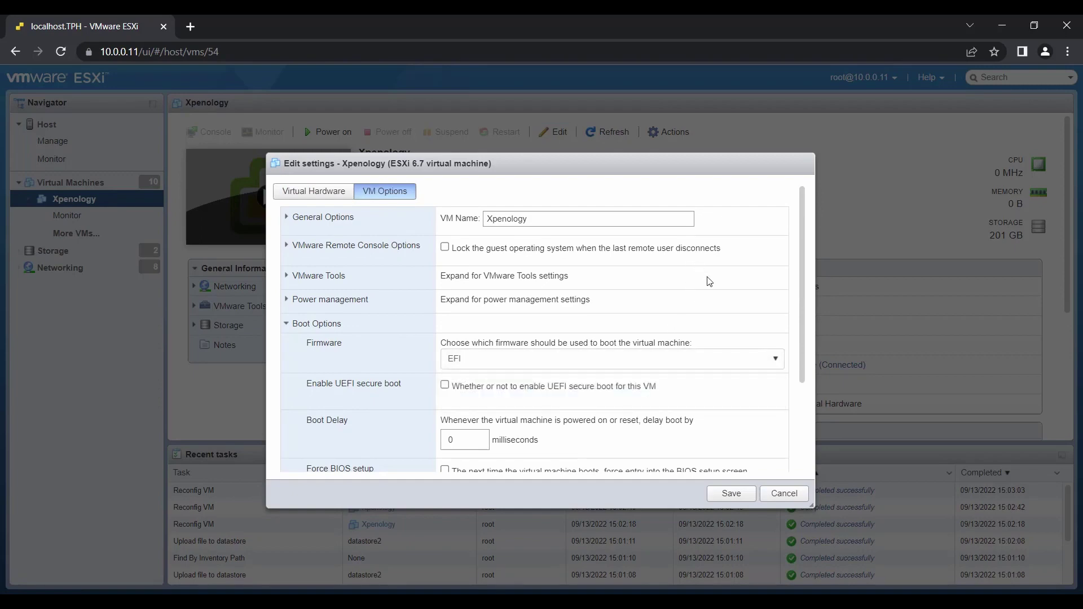
click(731, 493)
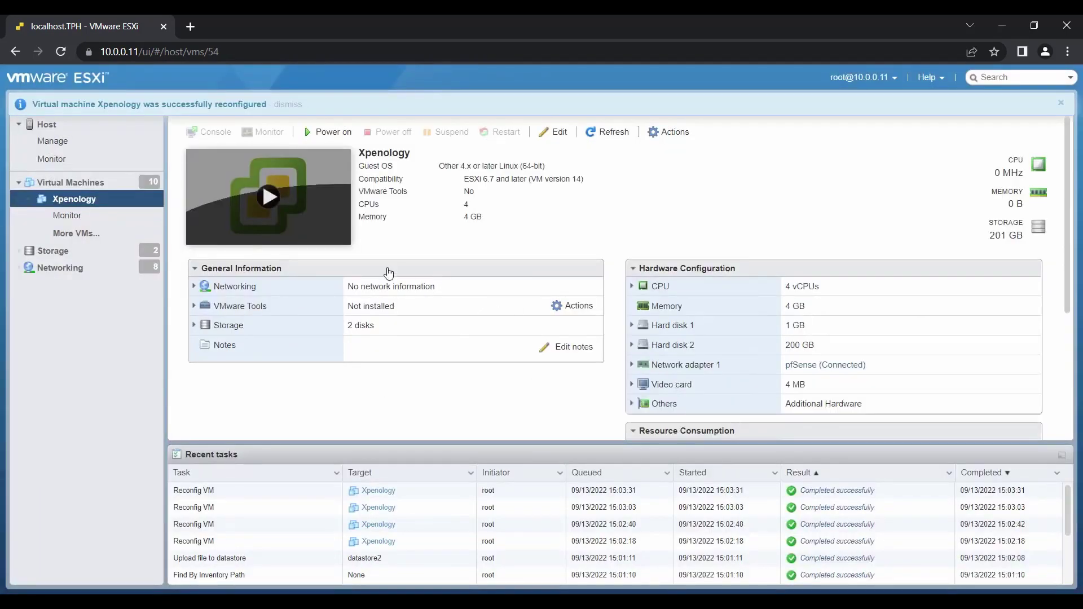
Power on the Xpenology VM and let its console boot RedPill DS3622xs v7.1.0-42661 (SATA).
click(332, 134)
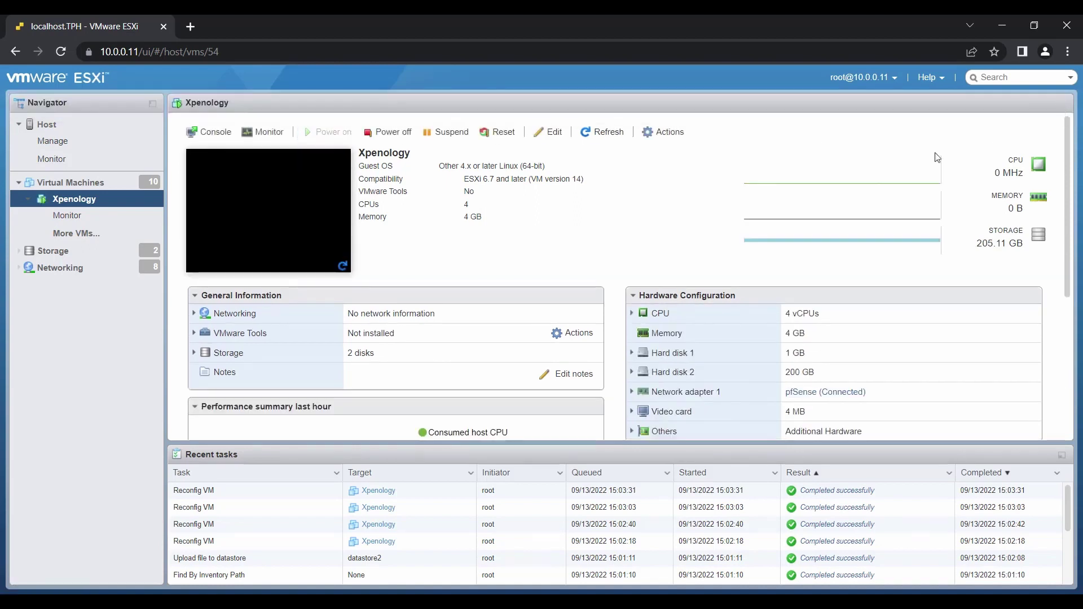
click(316, 237)
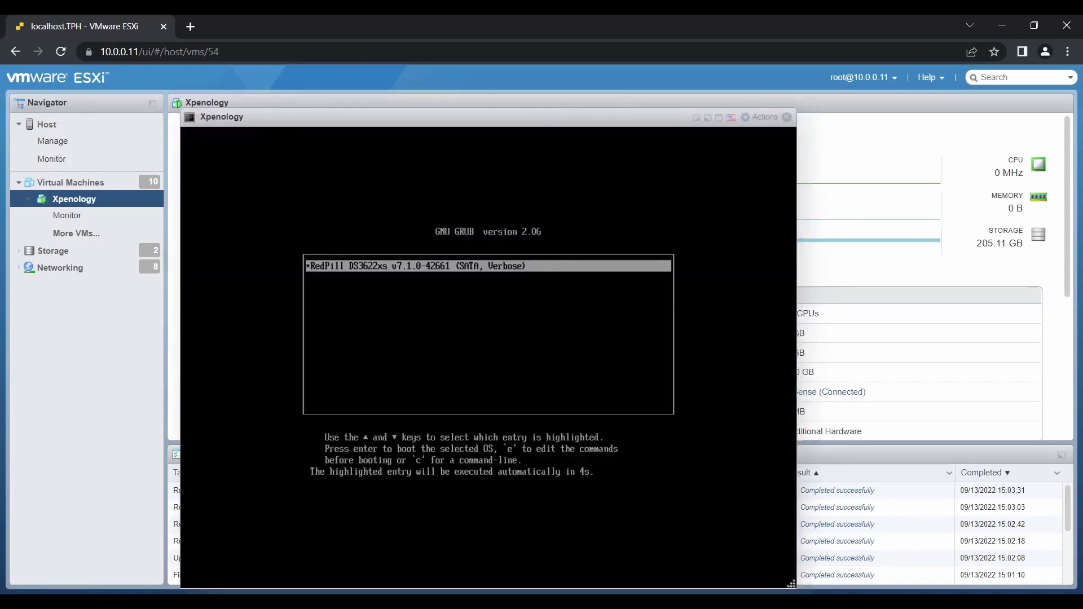
drag(600, 122, 642, 108)
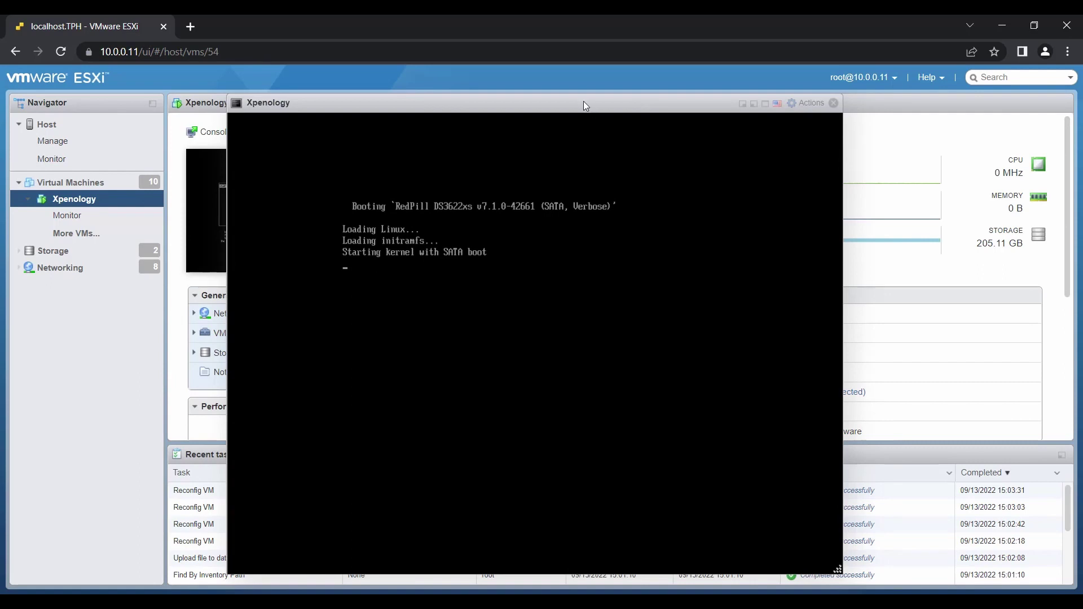
drag(556, 109, 529, 103)
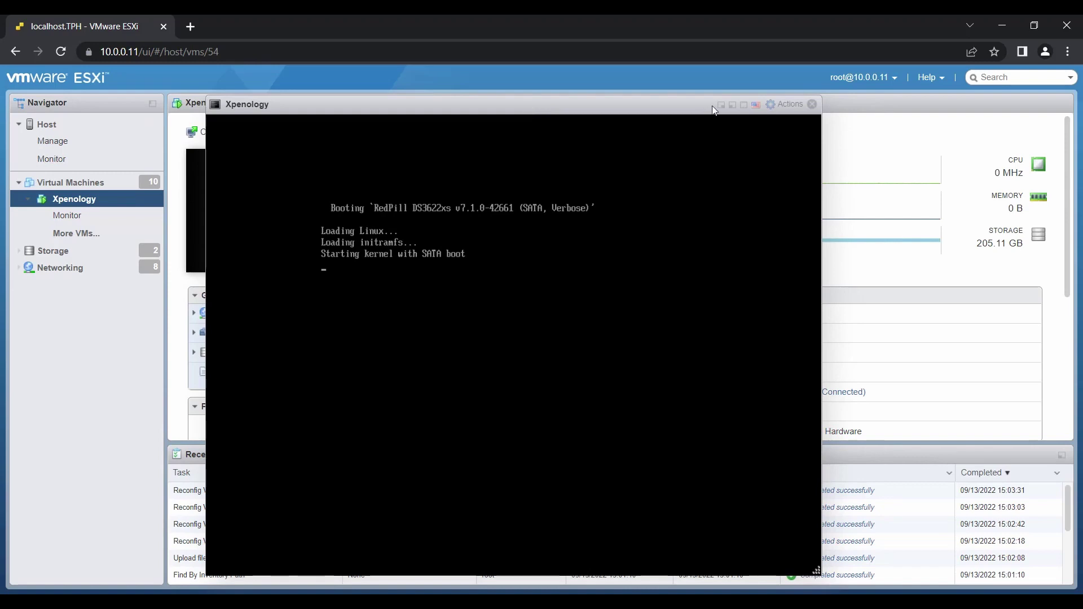
click(811, 105)
Load find.synology.com in a new Chrome tab to list the DS3622xs+ devices.
click(190, 26)
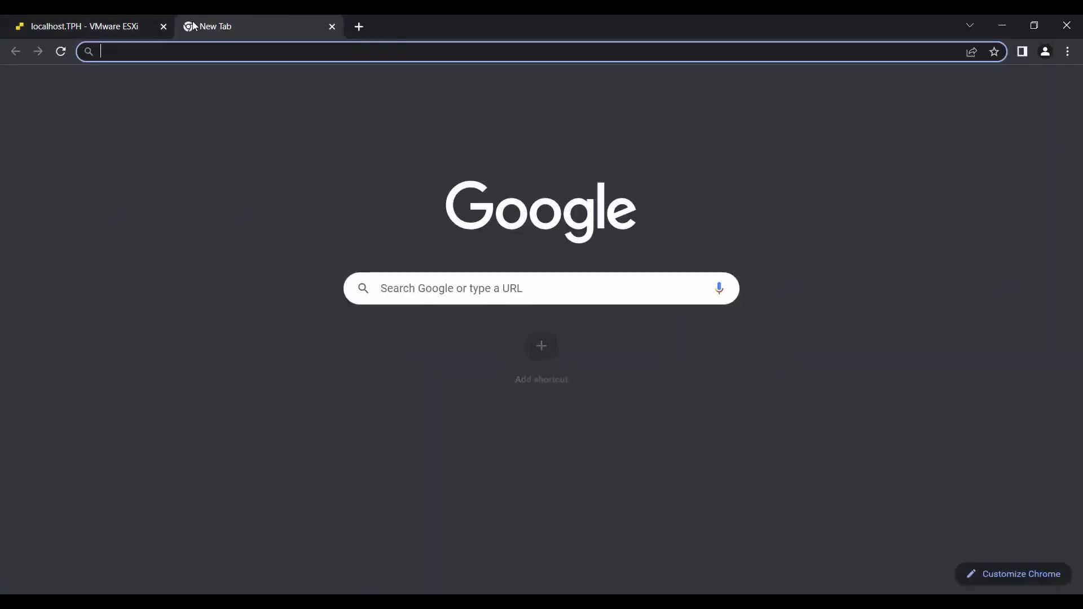
text(find)
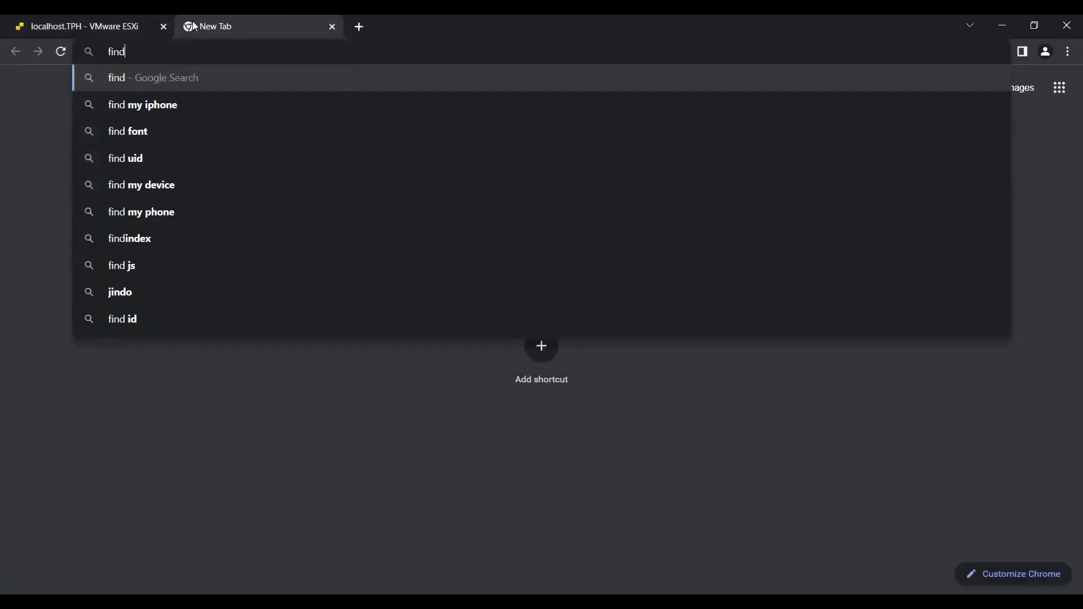
text(.sy)
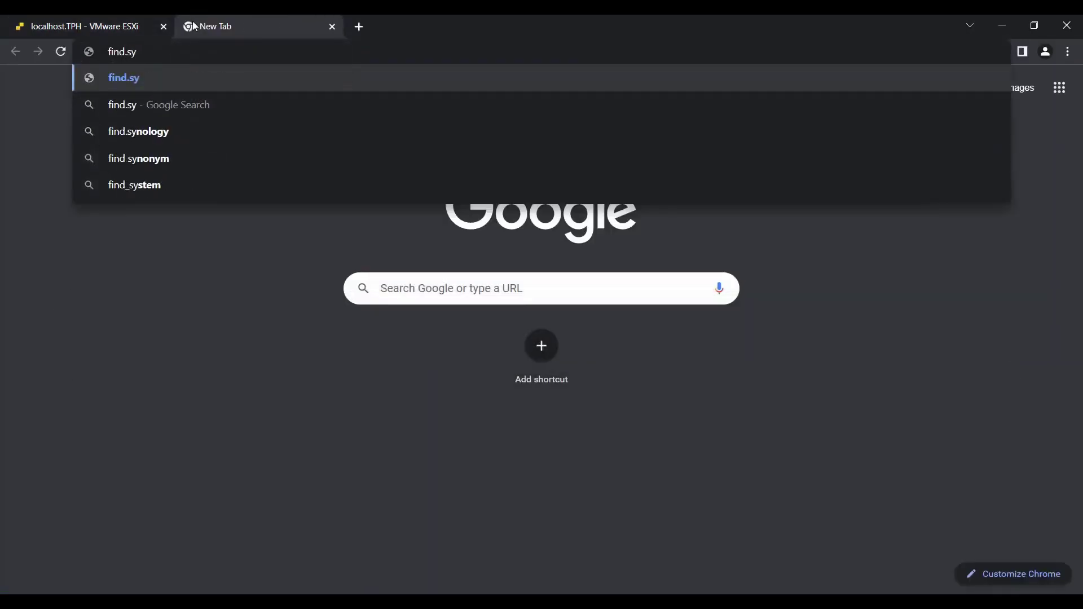
text(nology.)
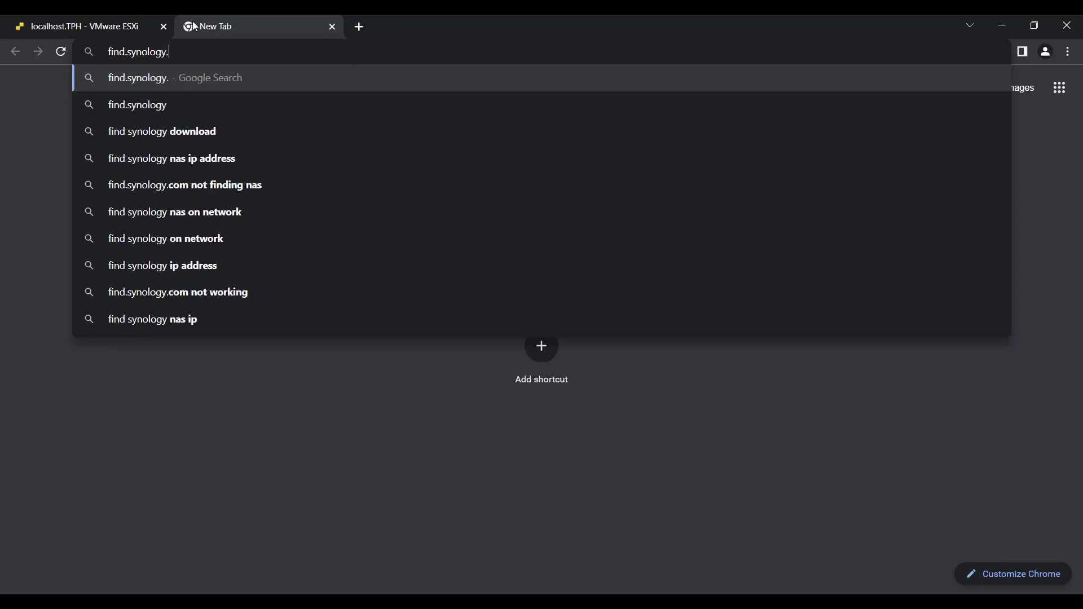
text(com)
key(Return)
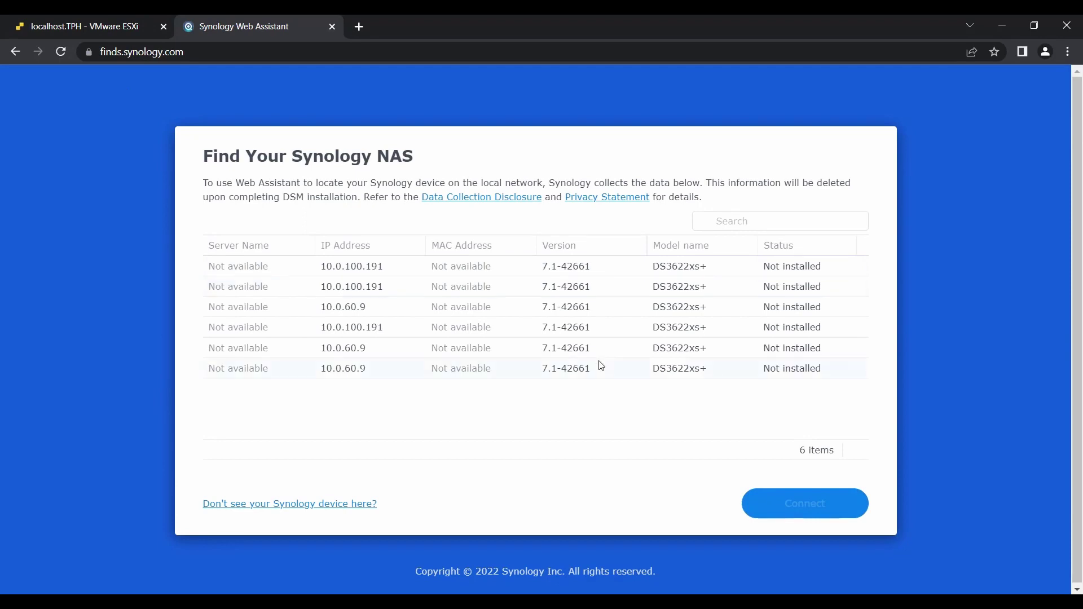
Connect to the NAS at 10.0.60.9, accepting the EULA and privacy statement.
click(348, 307)
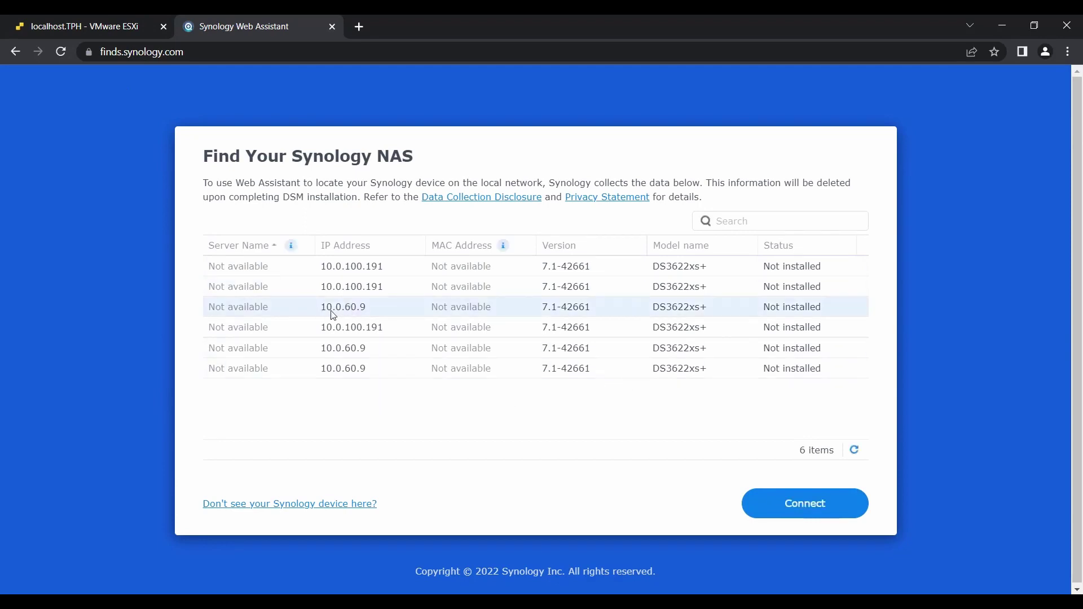
click(805, 503)
click(210, 451)
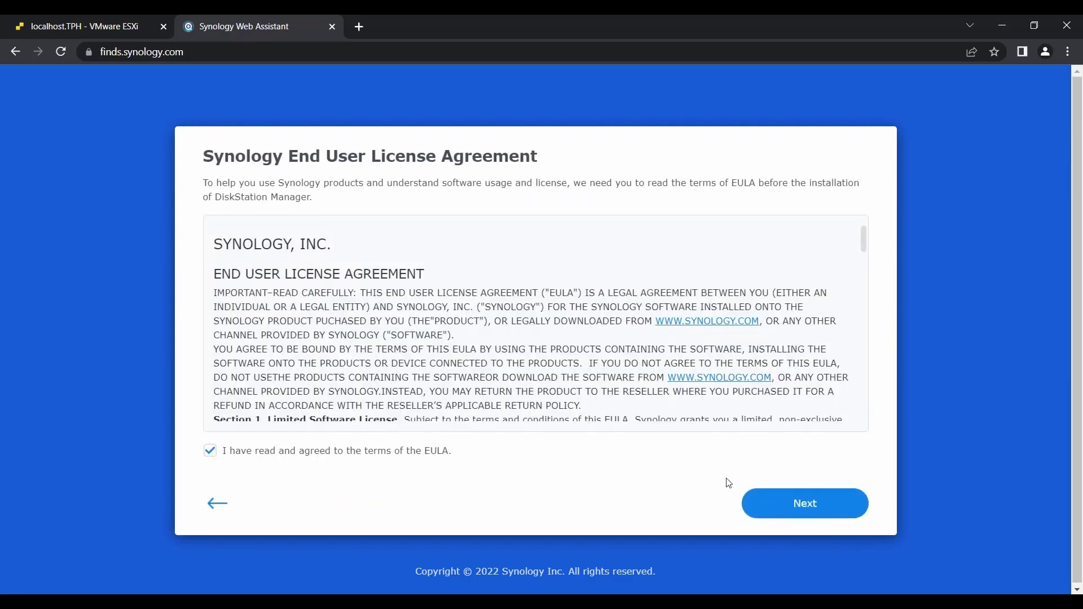
click(806, 504)
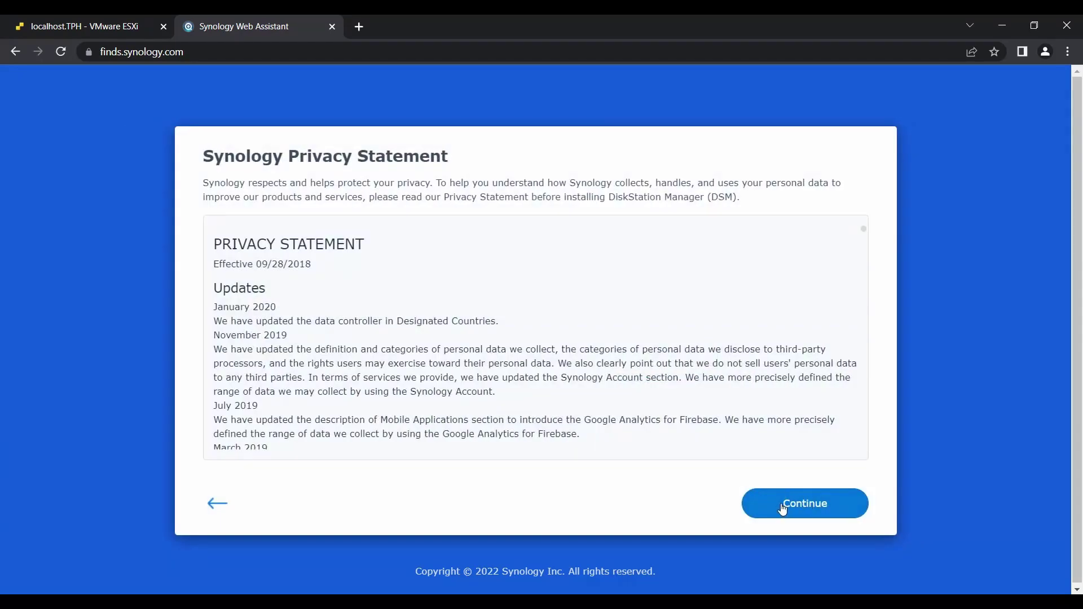
click(783, 510)
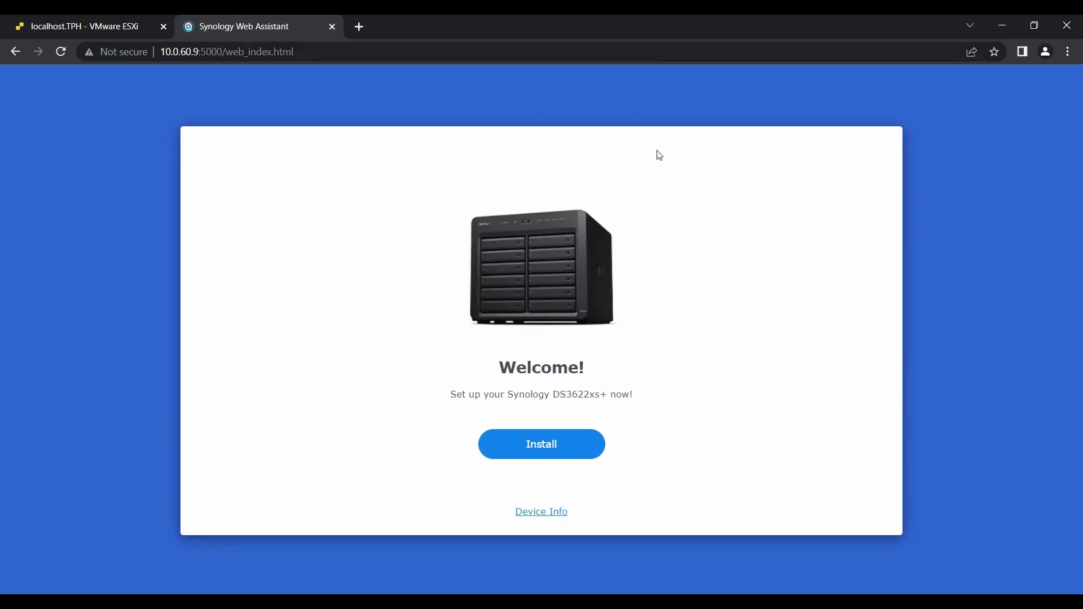
Check the Device Info serial number and MAC against sn and mac1 in Readme.txt.
click(539, 519)
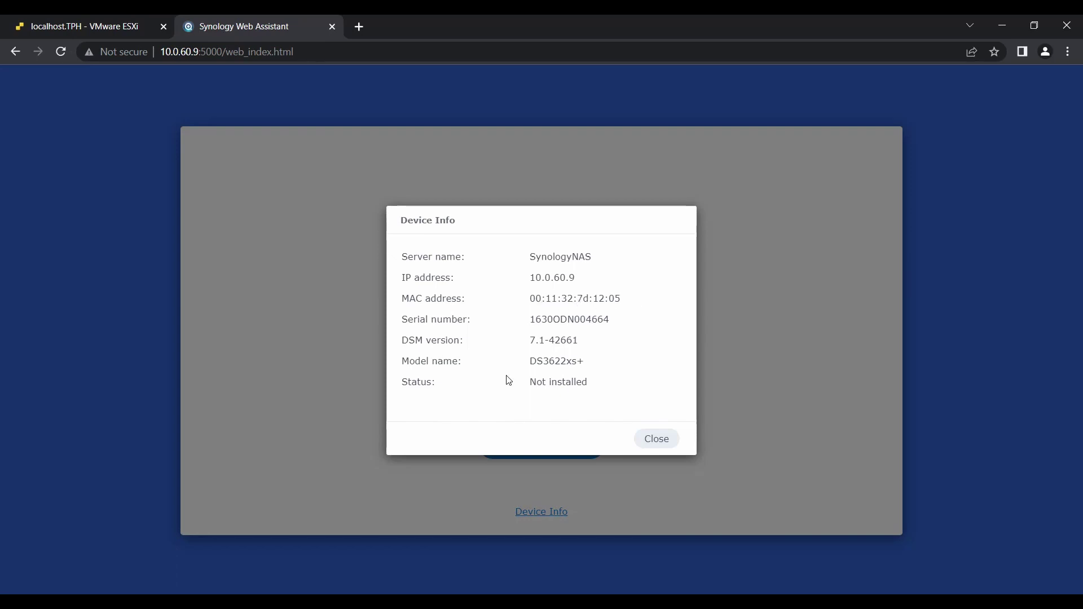
key(alt+Tab)
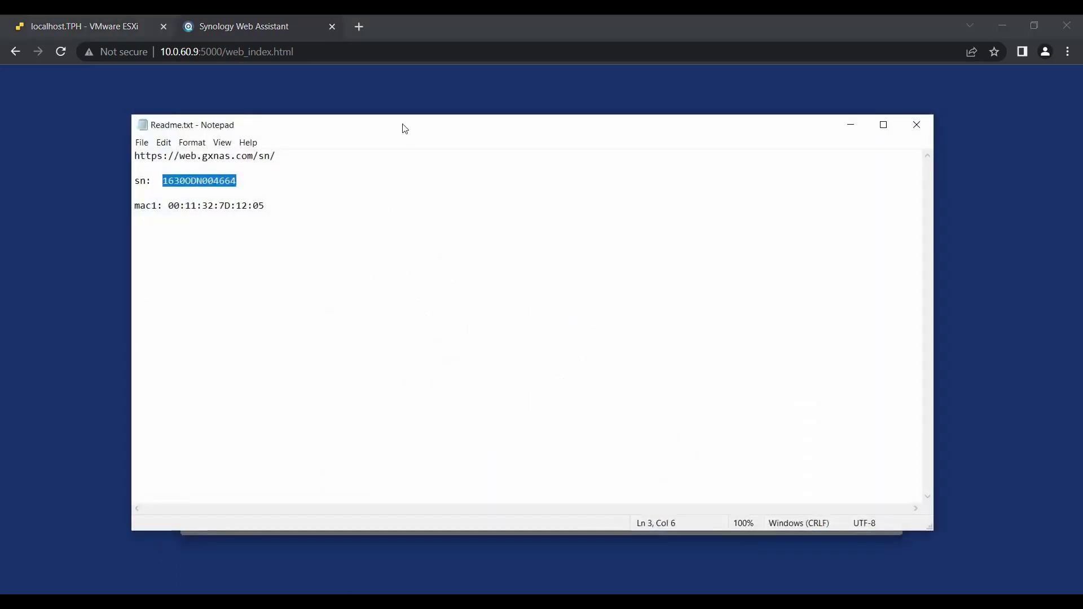
drag(401, 125, 918, 233)
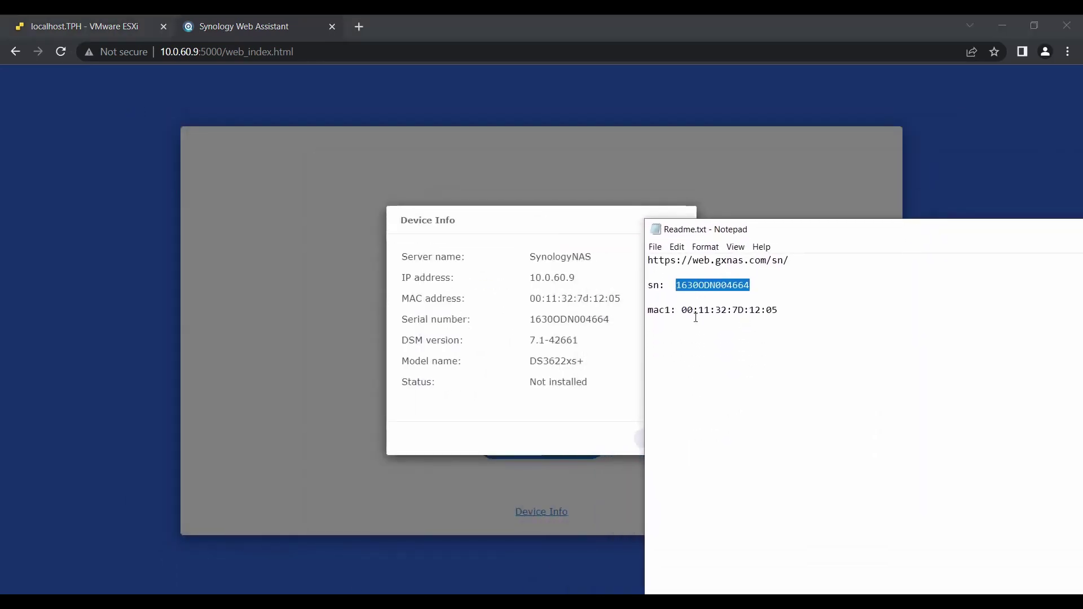
drag(682, 311, 781, 311)
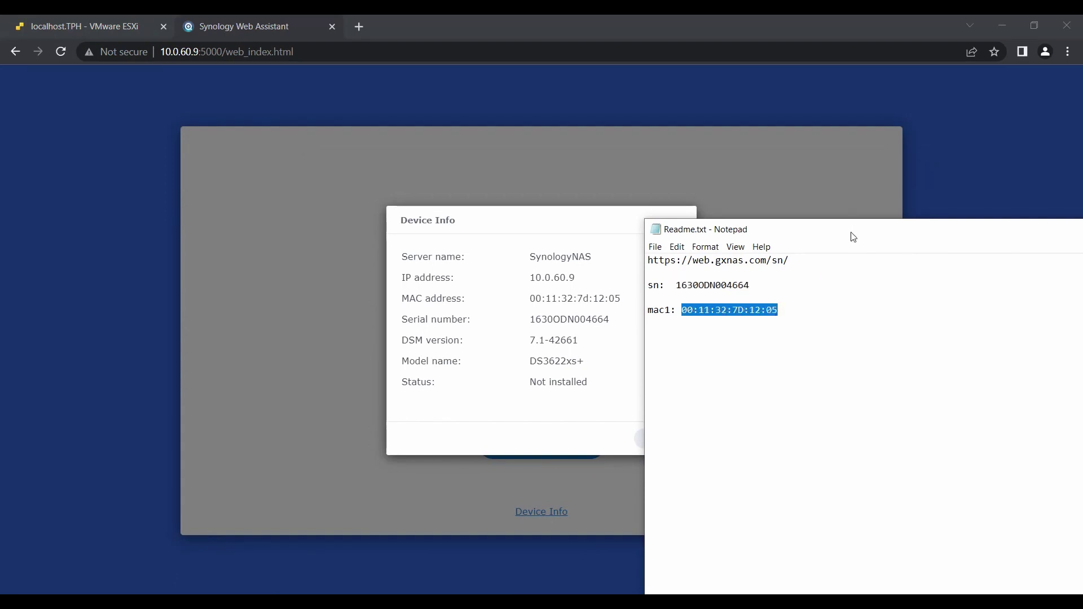
drag(853, 237, 394, 214)
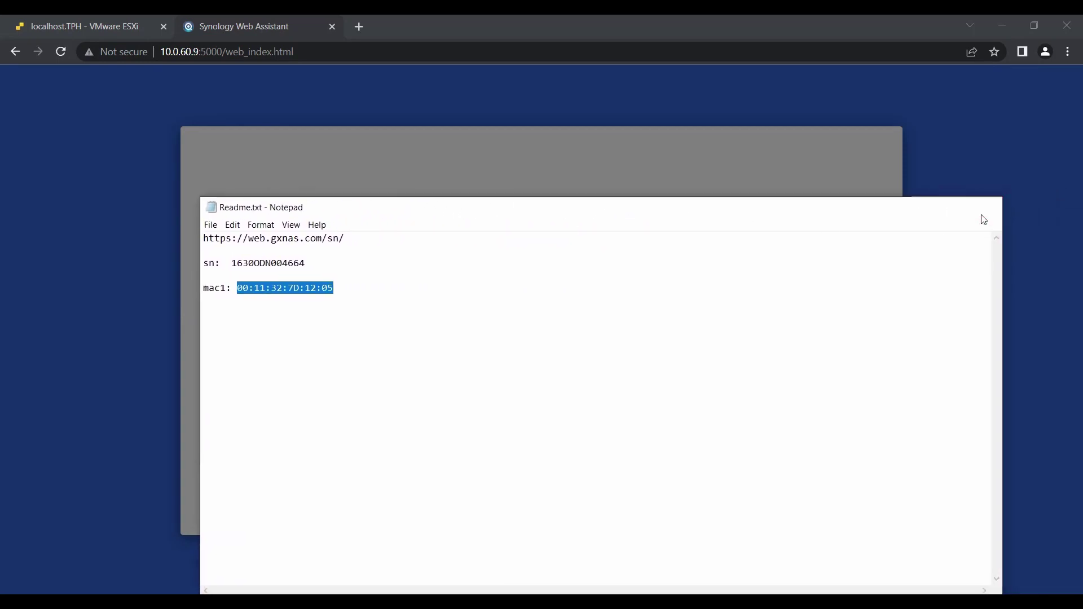
click(985, 207)
Choose Desktop\Xpenology\DSM_DS3622xs+_42661.pat as the manual DSM install file.
click(650, 438)
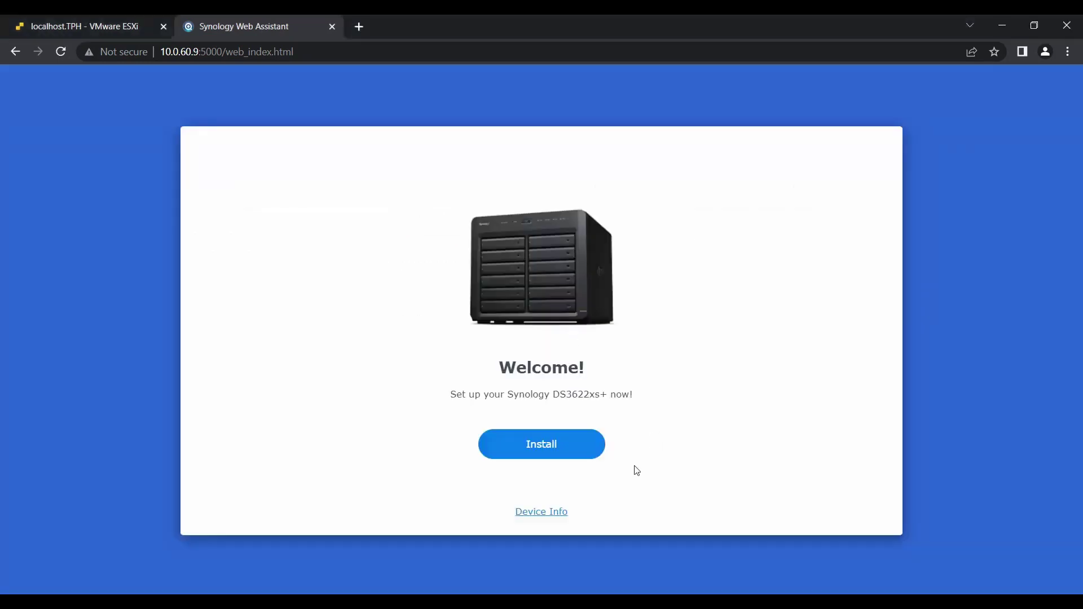
click(552, 444)
click(721, 290)
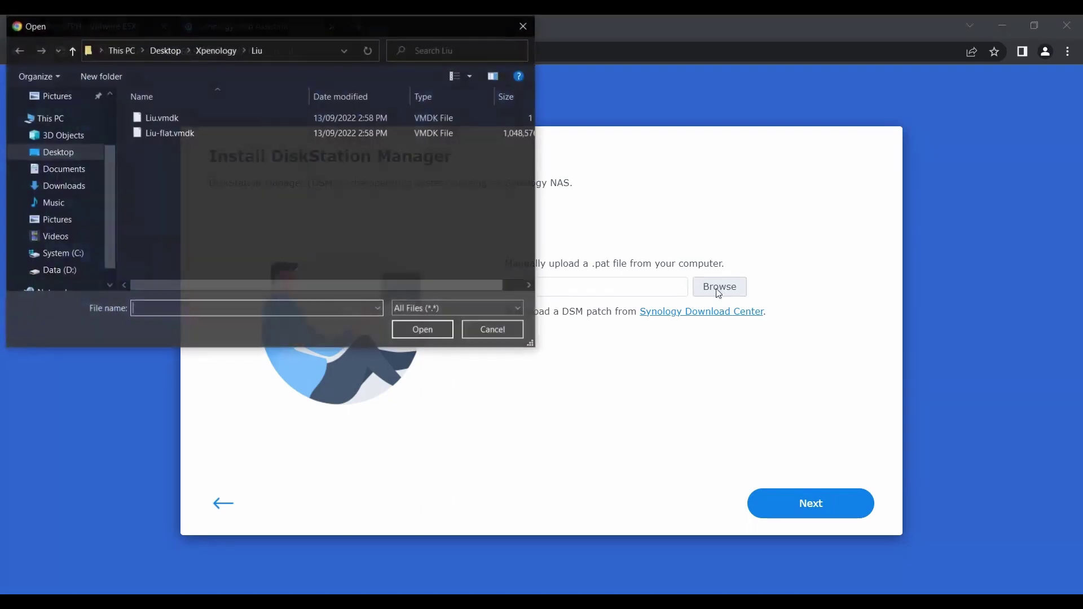
click(165, 50)
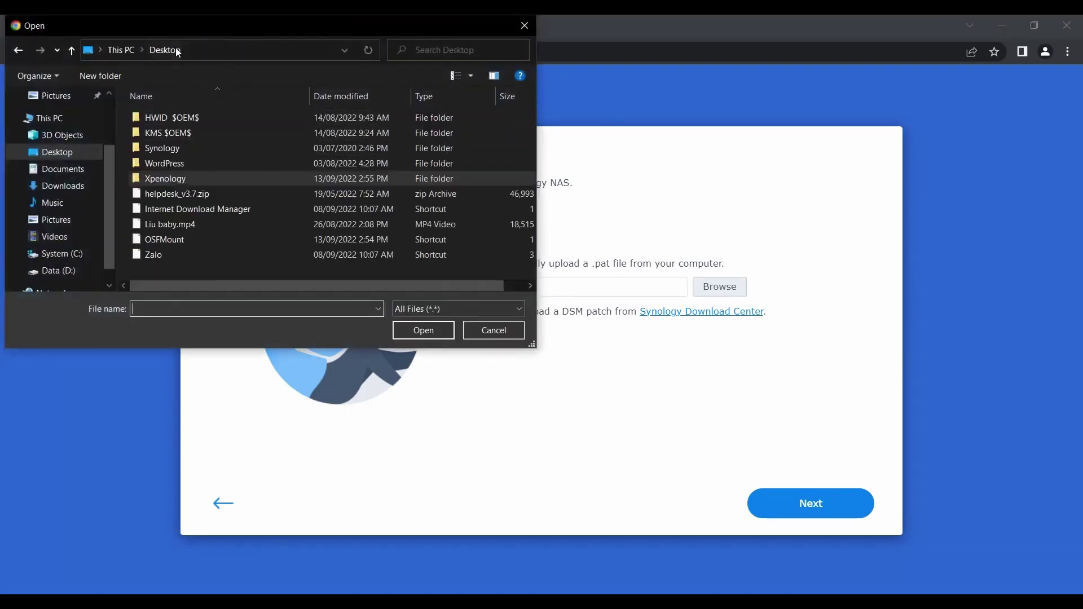
double_click(171, 181)
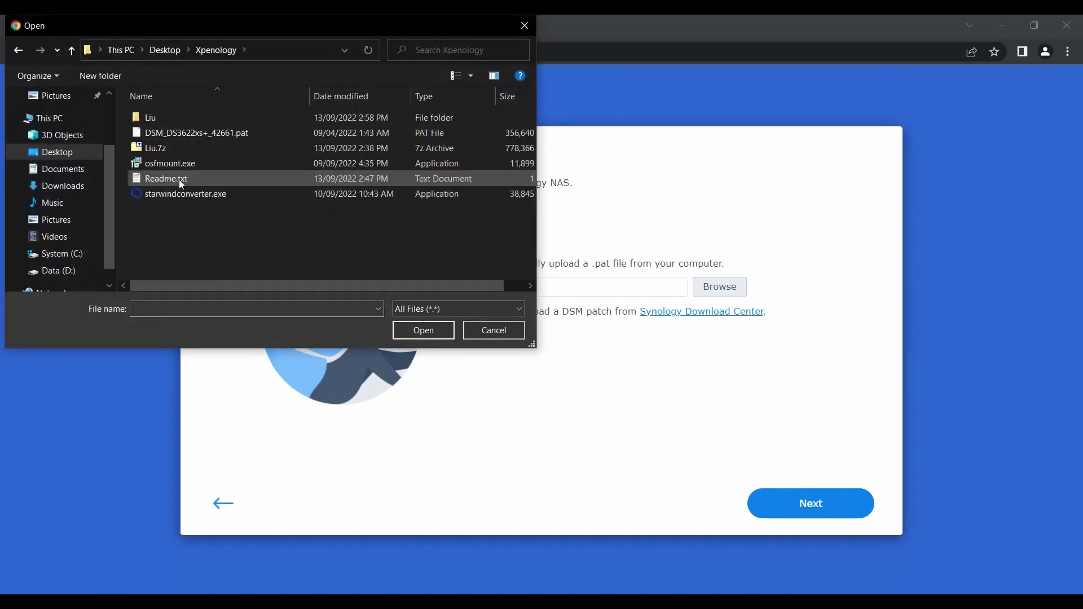
click(198, 134)
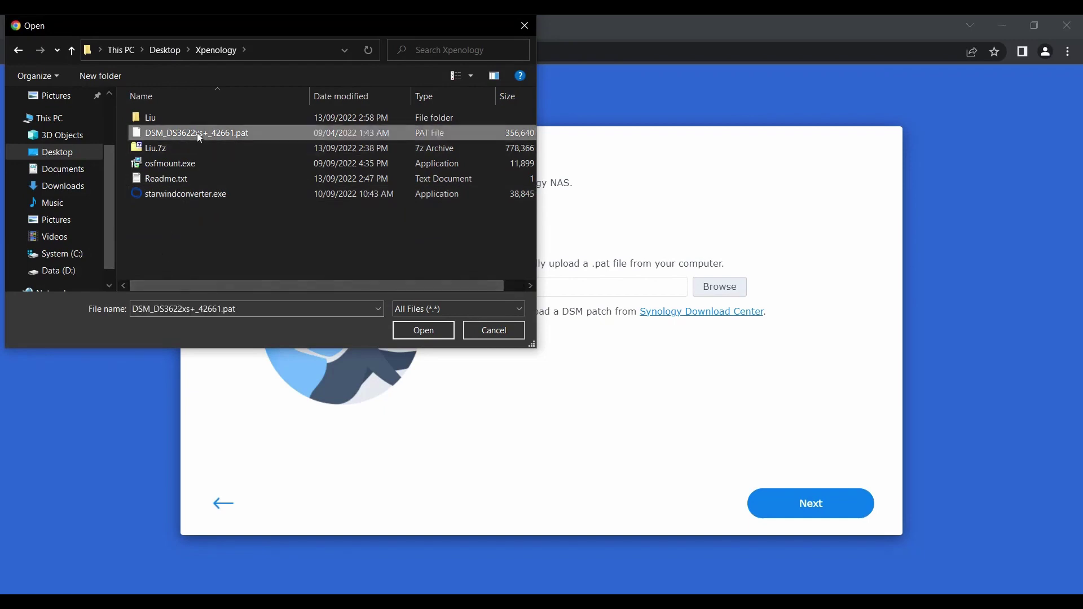
click(428, 332)
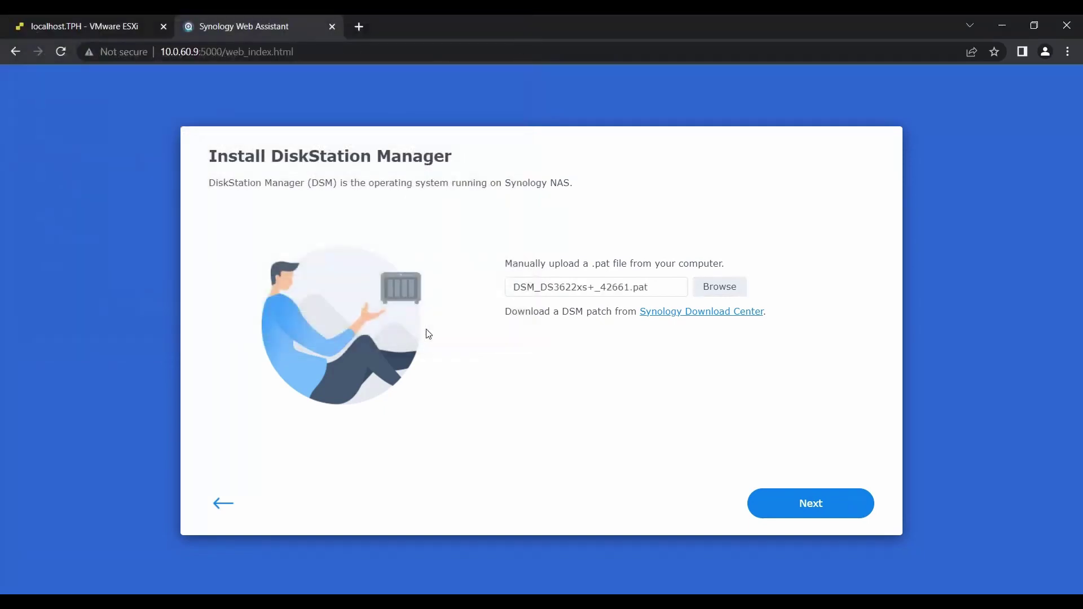
Acknowledge the drive-erase warning and start the DSM installation.
click(823, 511)
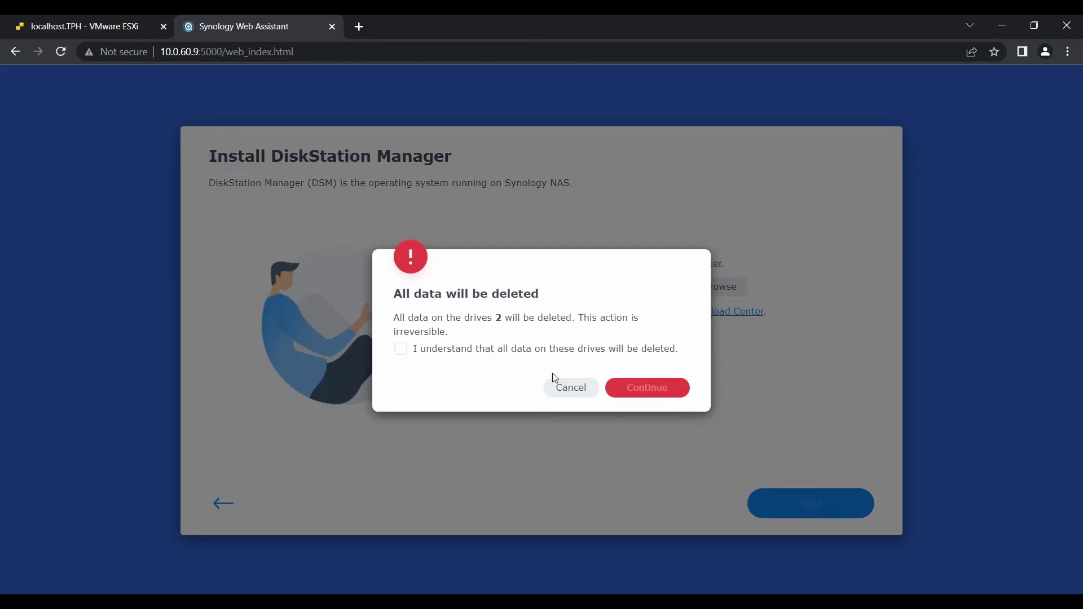
click(401, 350)
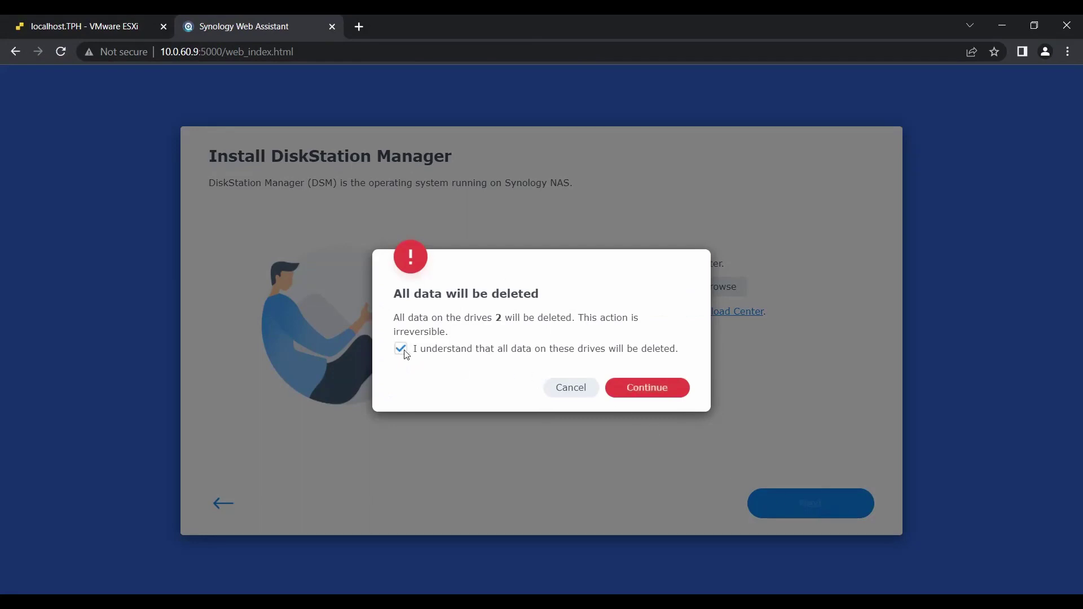
click(656, 388)
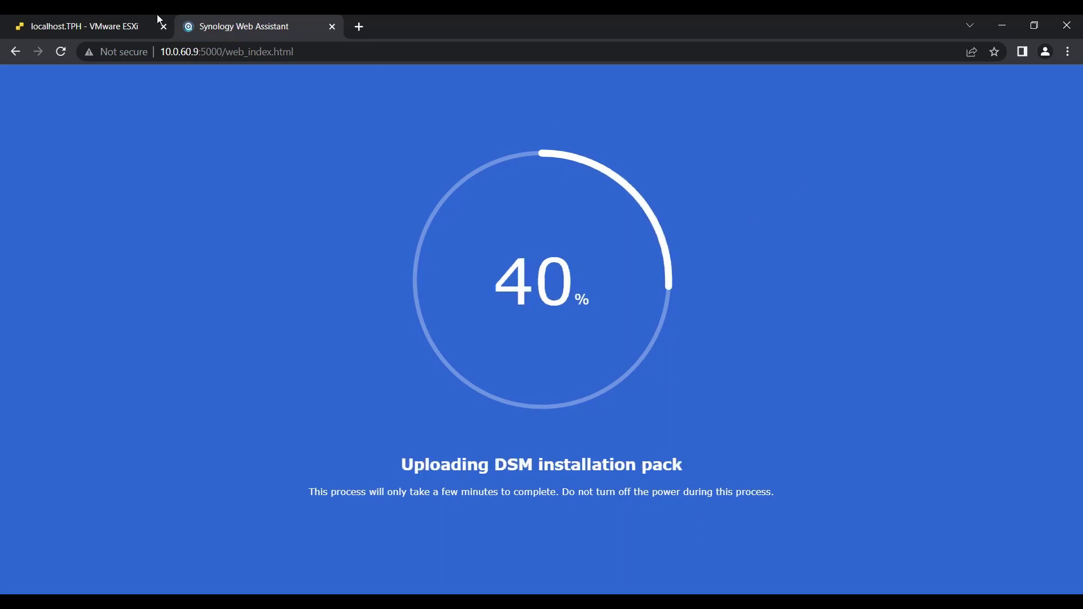
Log out of the ESXi Host Client and close its tab while DSM installs.
click(94, 20)
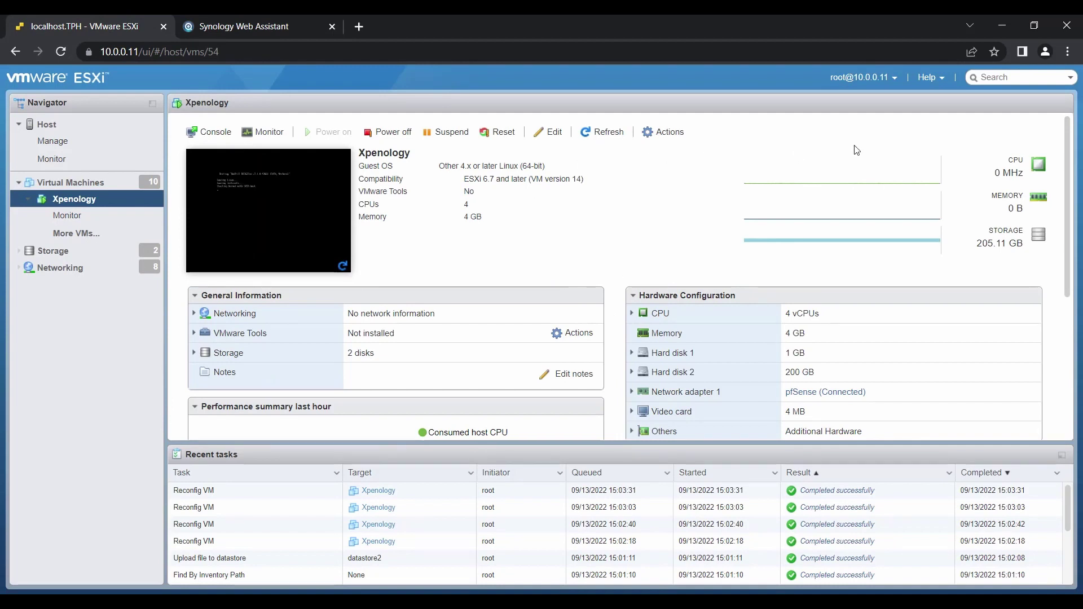
click(898, 81)
click(801, 171)
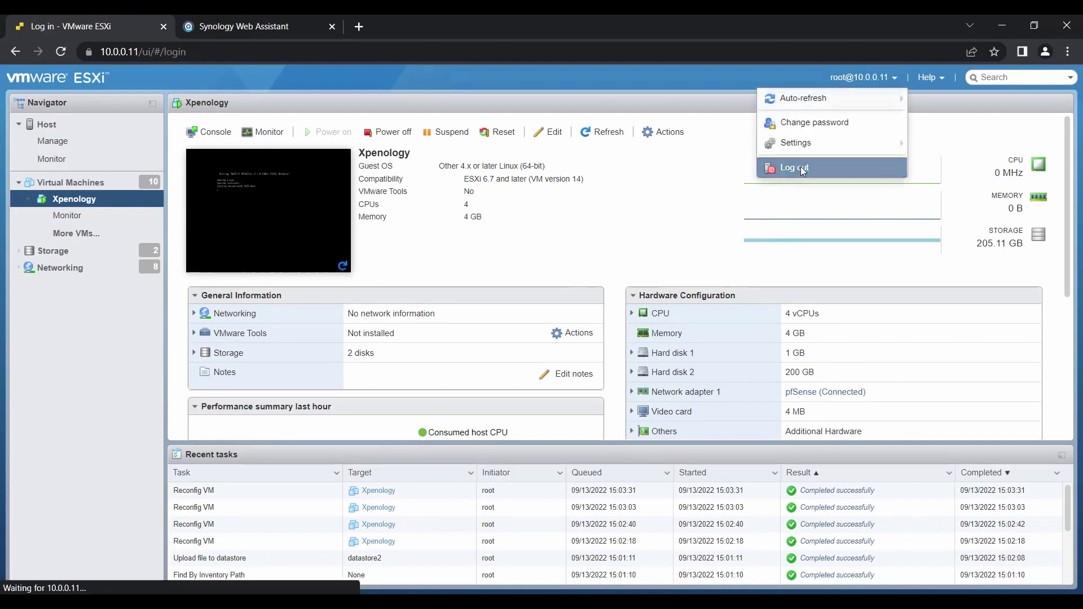
click(163, 27)
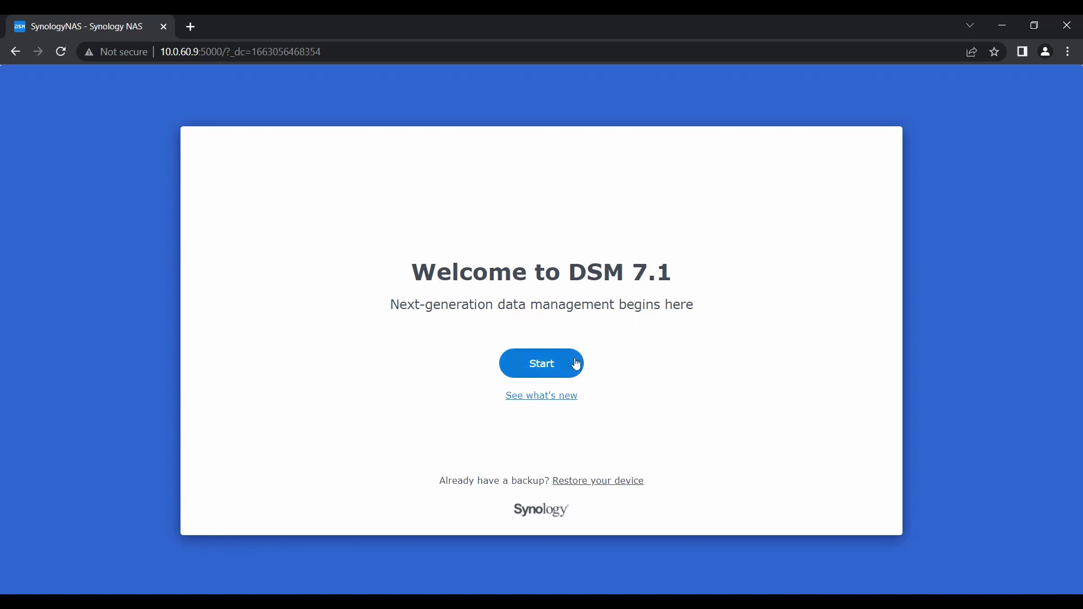
Name the device NAS and create the administrator account with its password.
click(547, 368)
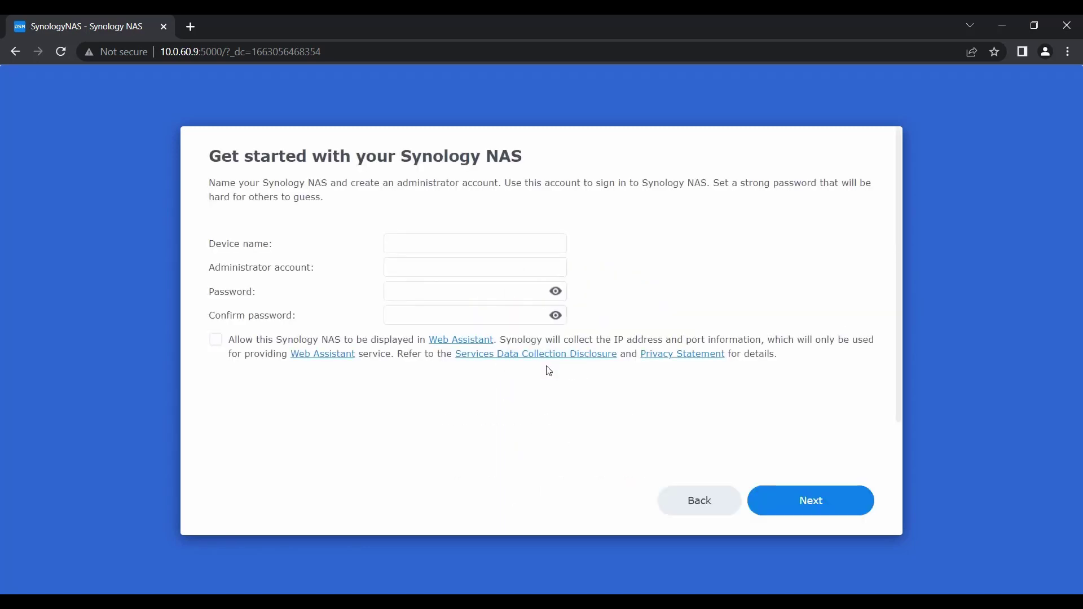
click(457, 244)
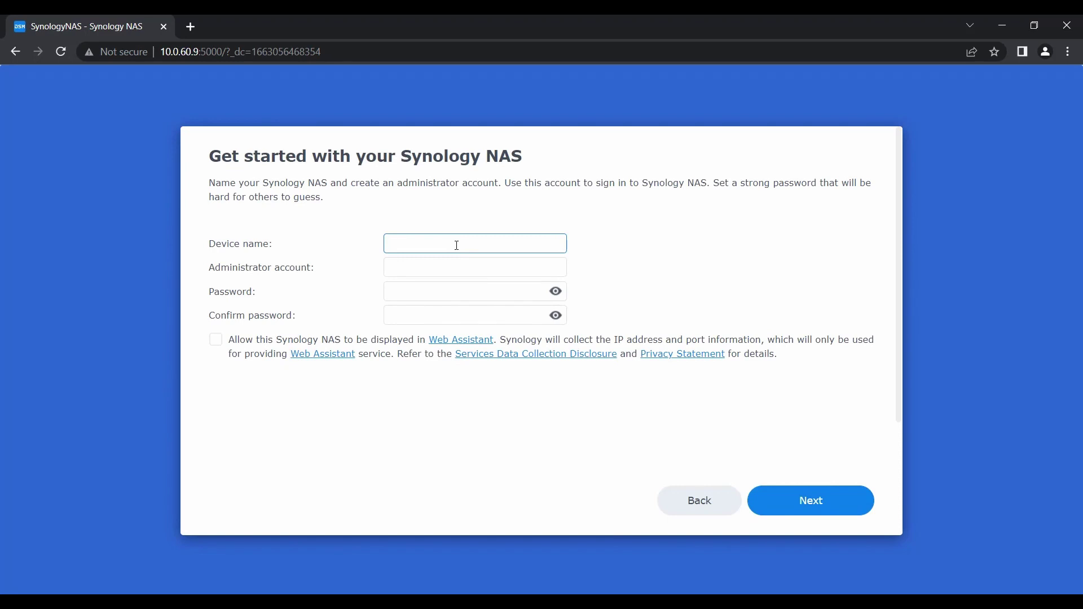
text(NAS)
key(Tab)
text(doan)
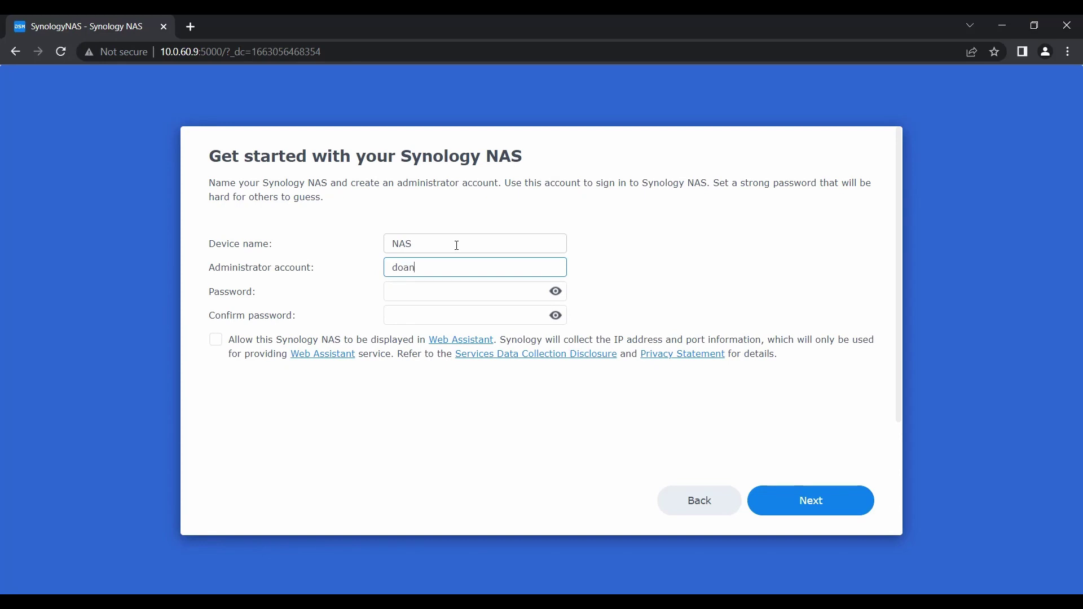
text(.luu)
key(Tab)
text(••••)
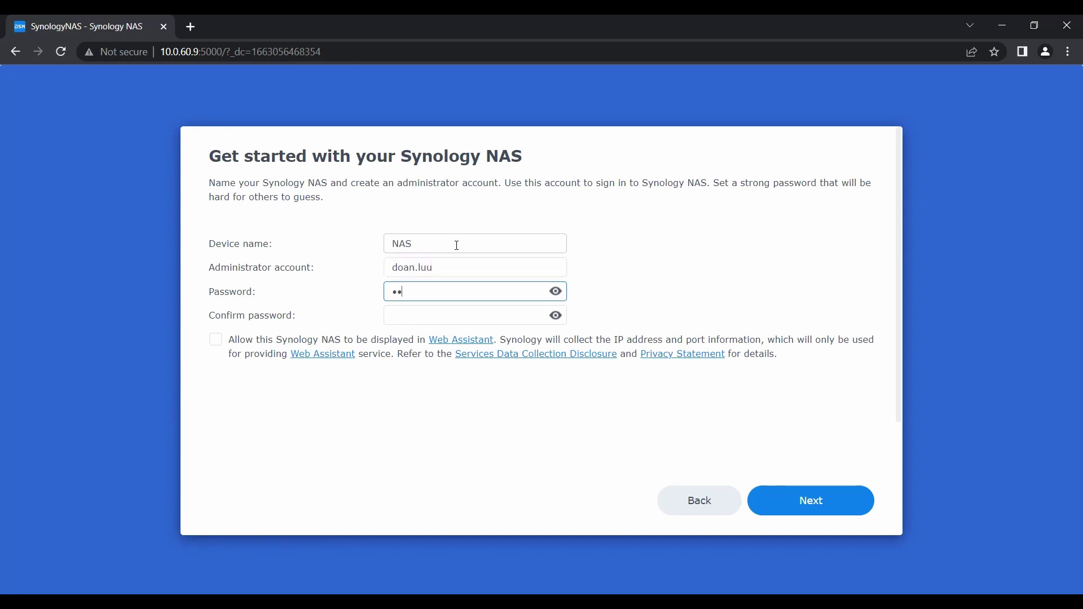
text(••••)
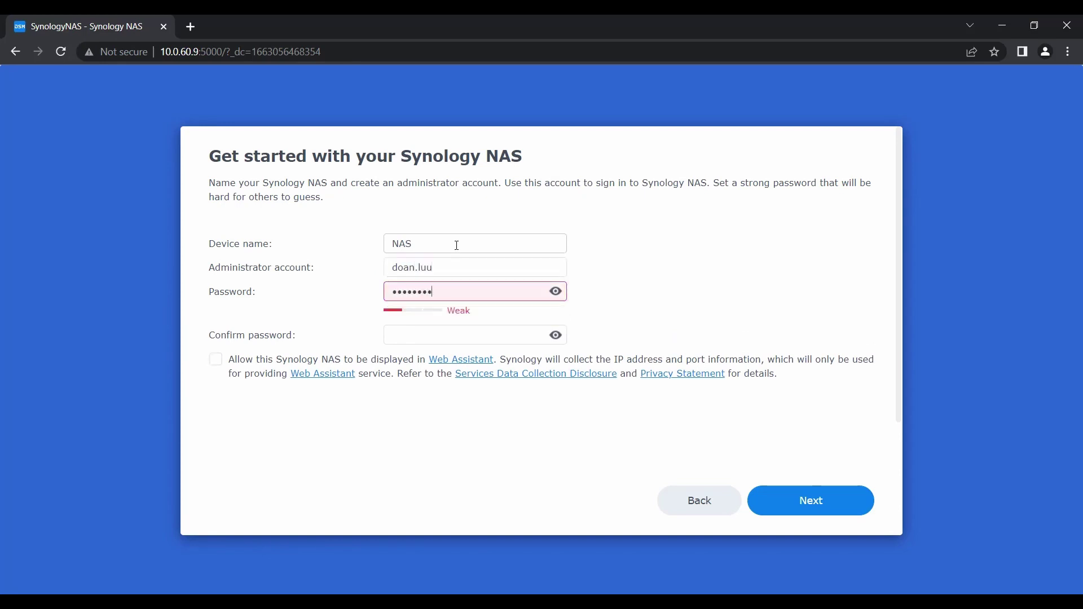
text(•)
key(Tab)
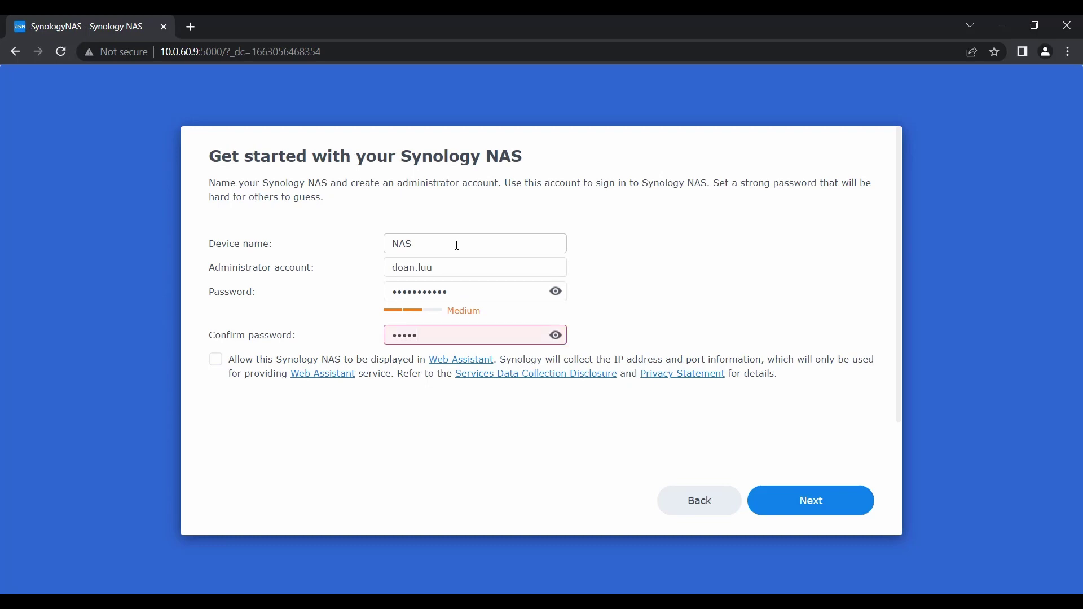
text(•••••••••••)
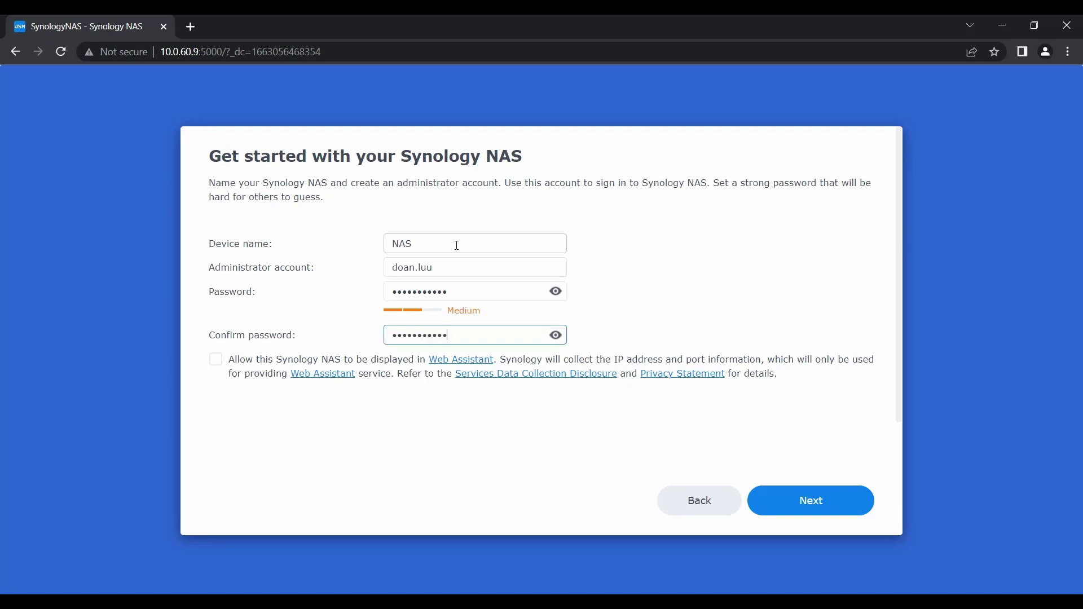
click(776, 501)
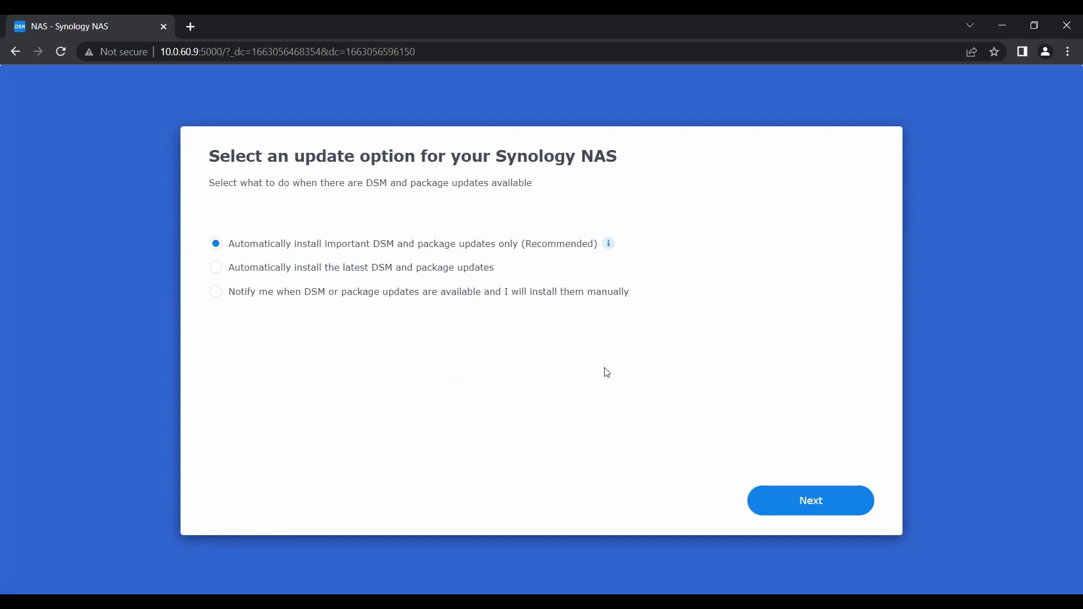
Choose notify-only DSM updates, skip the Synology Account, and finish setup.
click(356, 292)
click(828, 505)
click(705, 504)
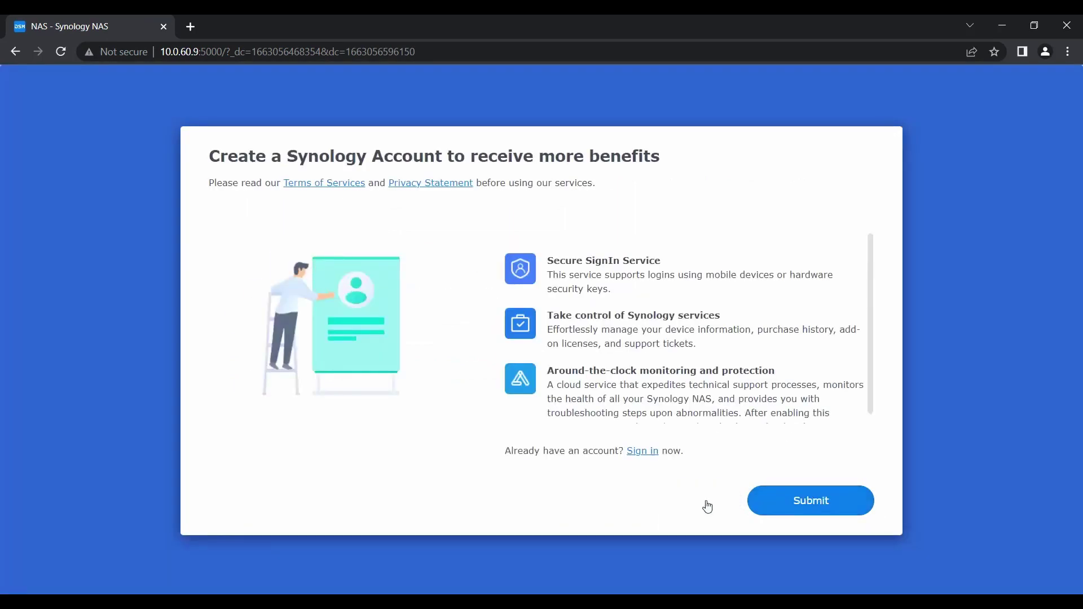
click(810, 501)
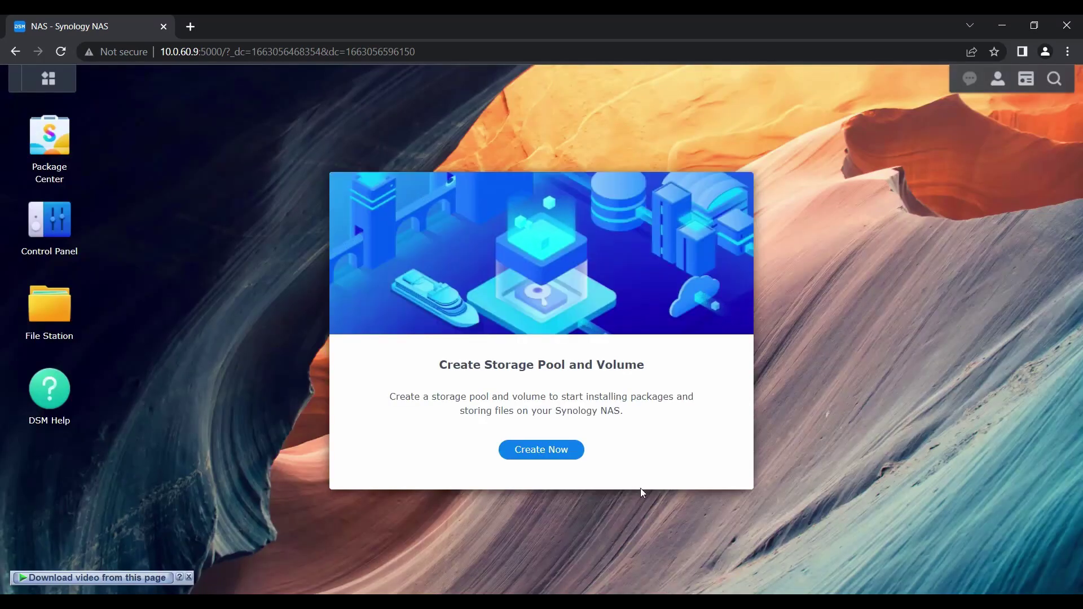
Create a Basic storage pool on Drive 2 with a max-capacity Btrfs Volume 1.
click(544, 451)
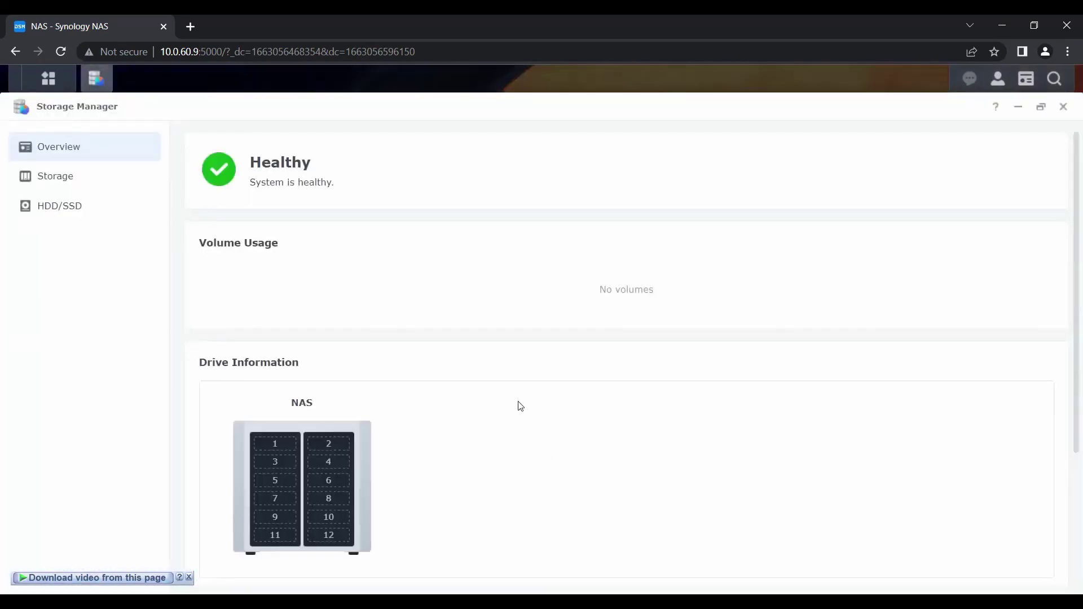
click(537, 519)
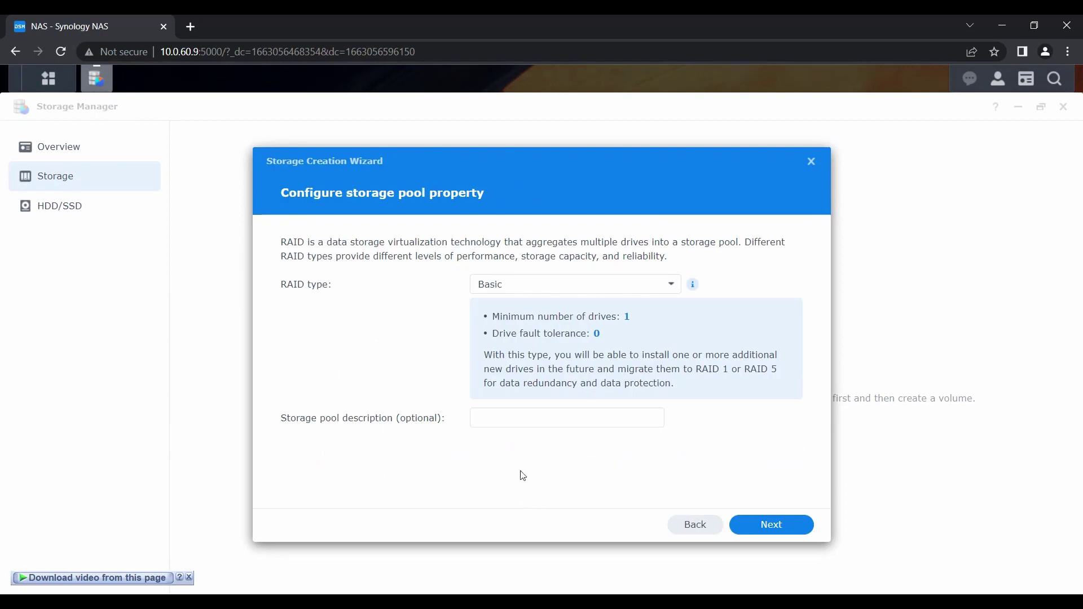
click(771, 524)
drag(336, 295, 580, 292)
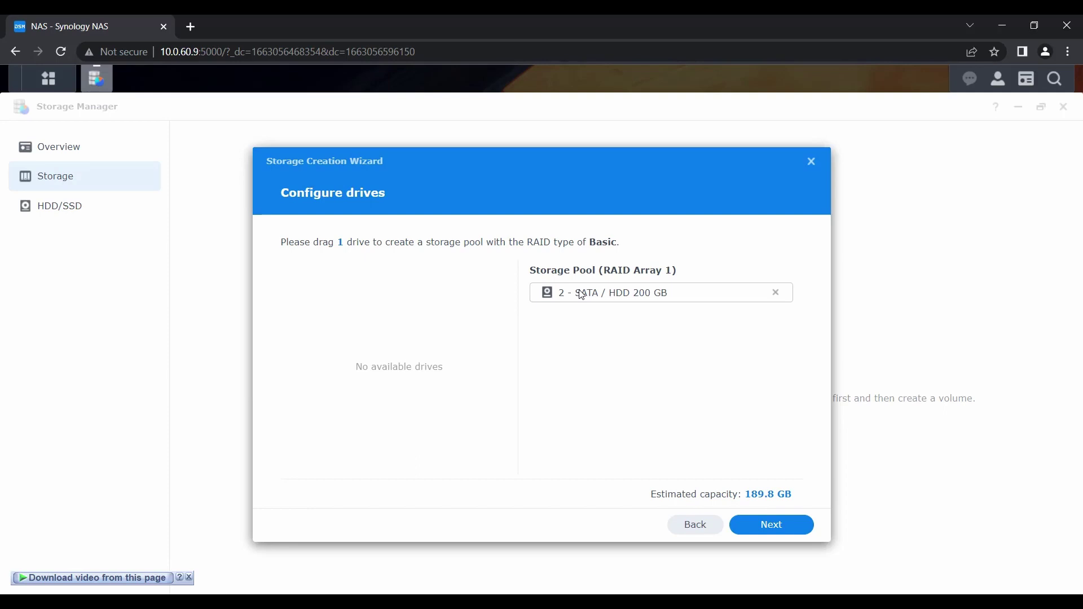
click(768, 524)
click(759, 526)
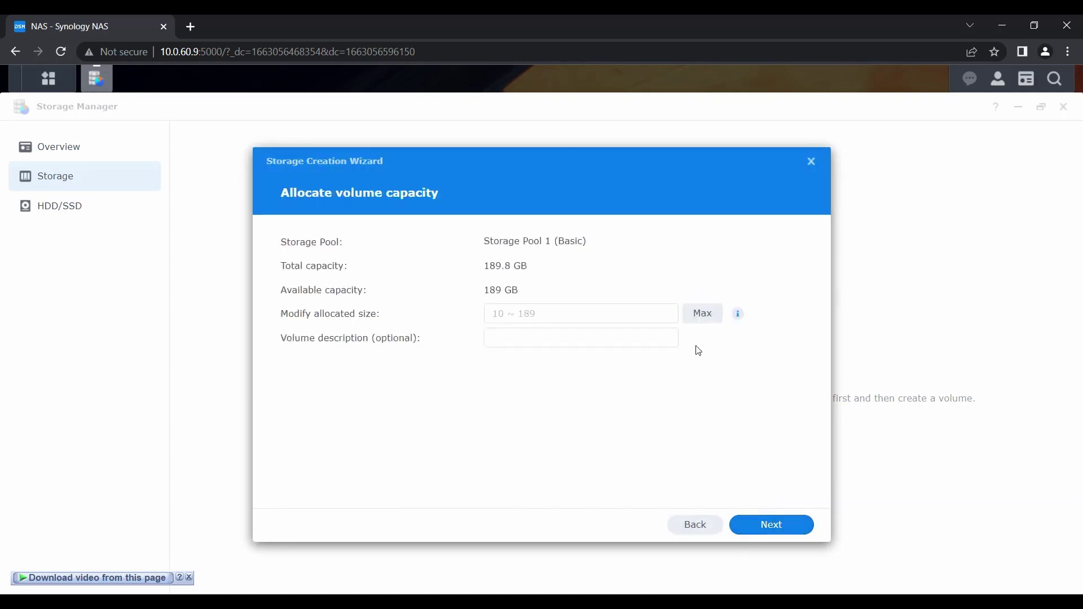
click(703, 316)
click(764, 524)
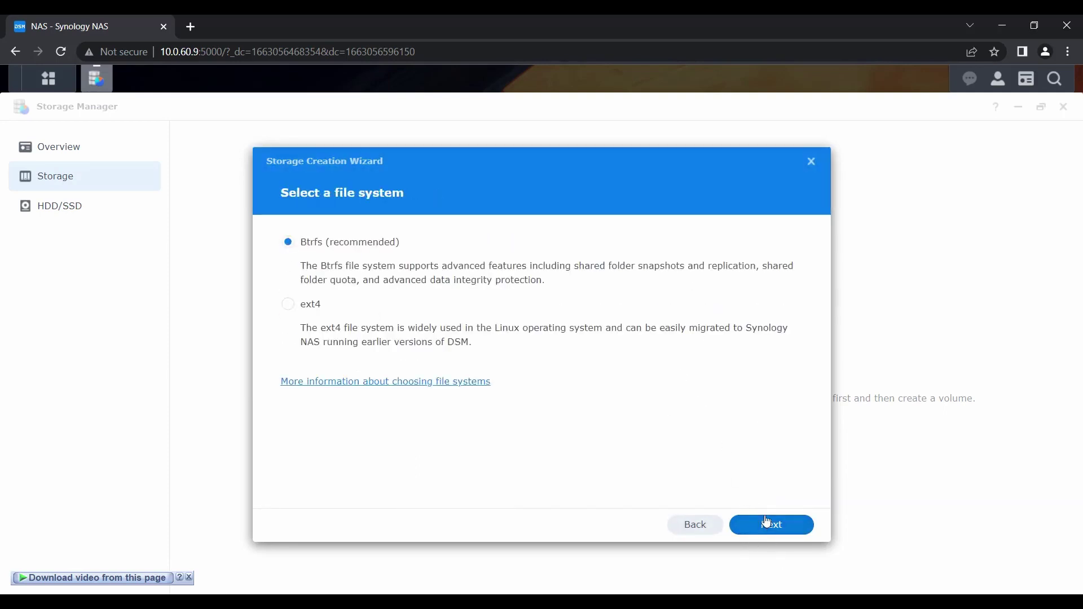
click(775, 530)
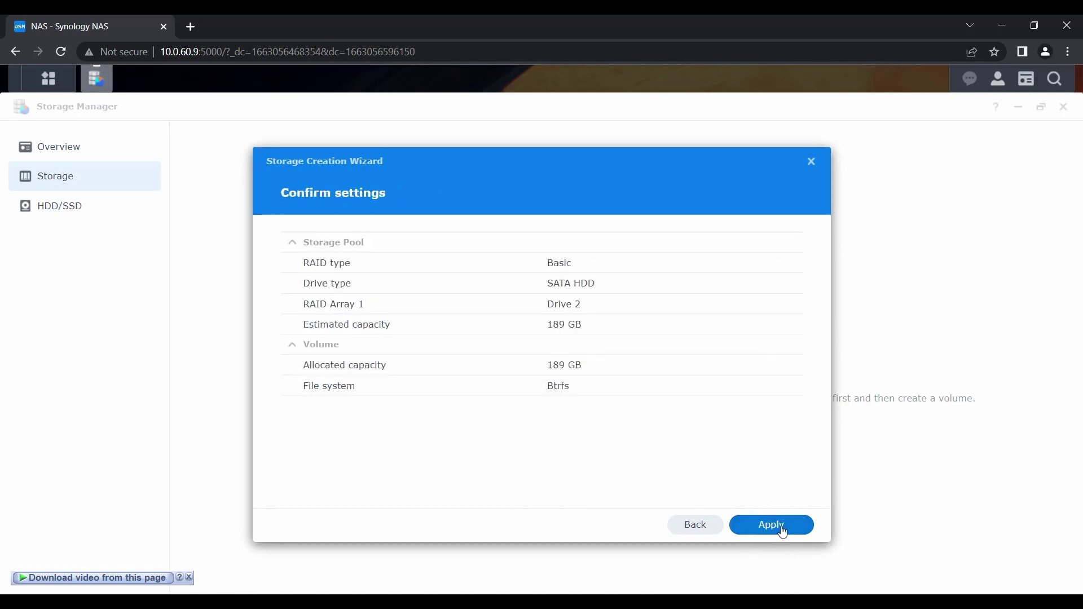
click(767, 530)
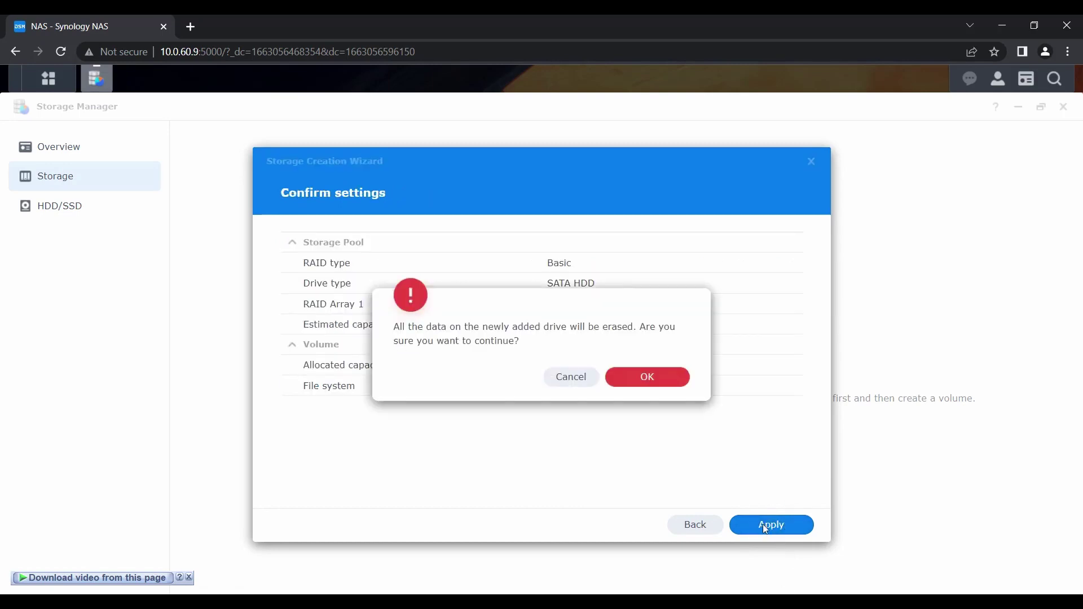
click(647, 383)
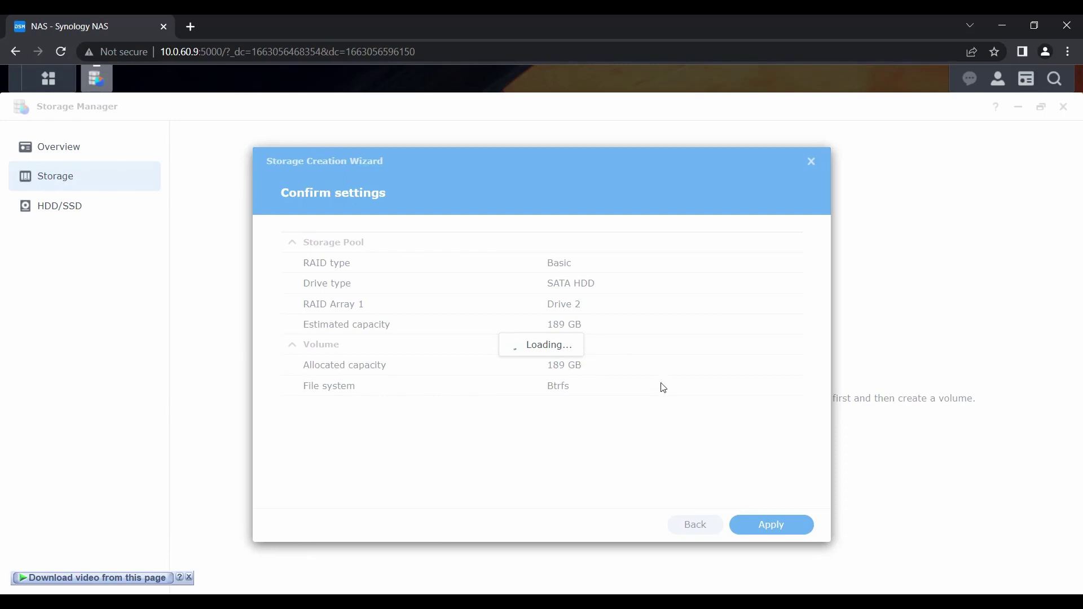
Dismiss the notices, Help window, Storage Manager and widgets to clear the desktop.
click(188, 577)
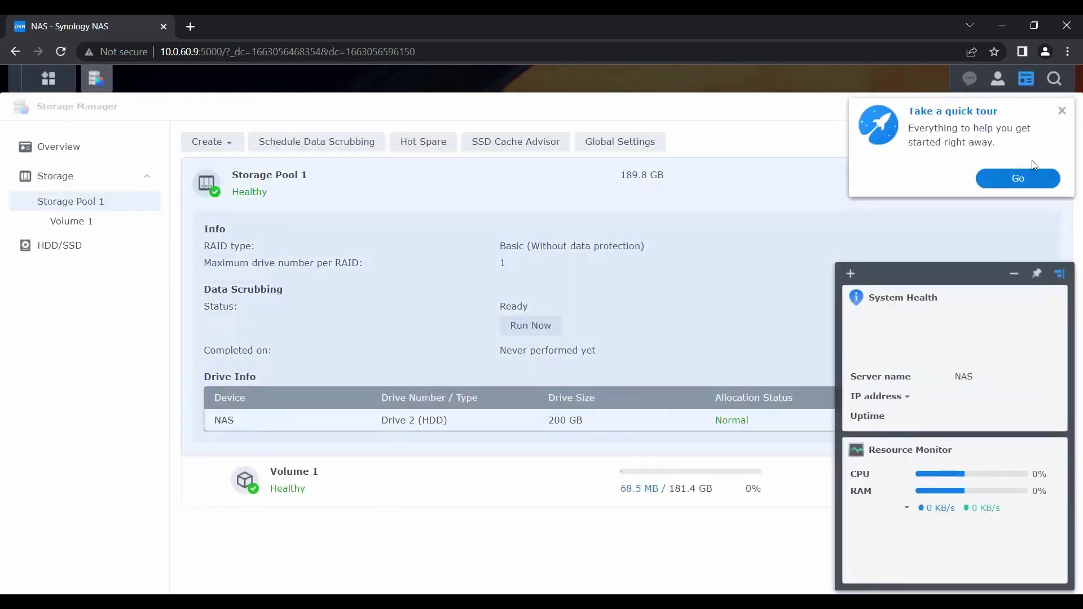
click(1022, 178)
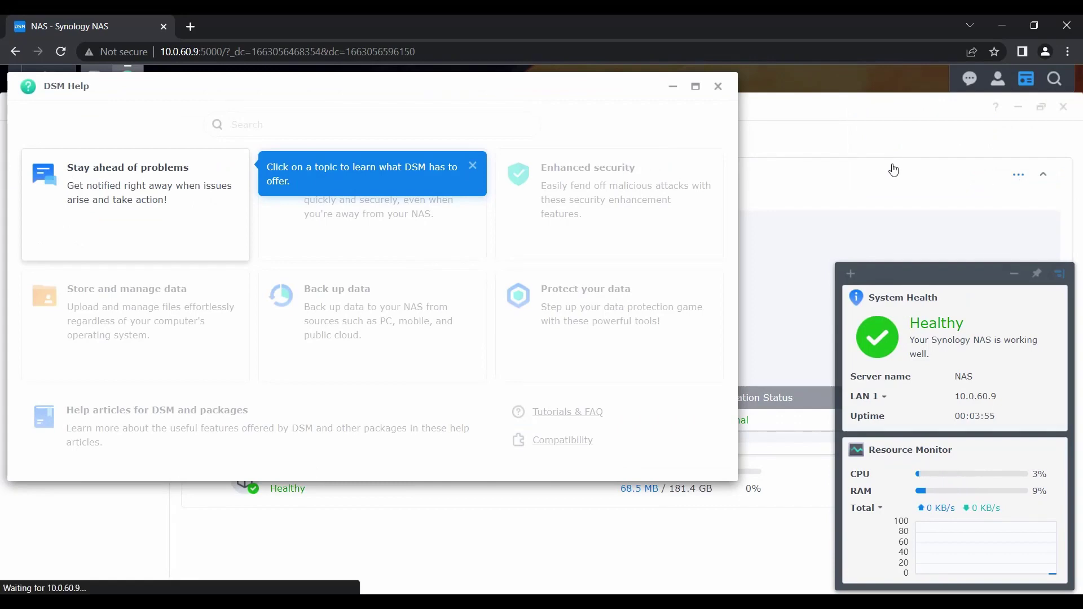
click(718, 86)
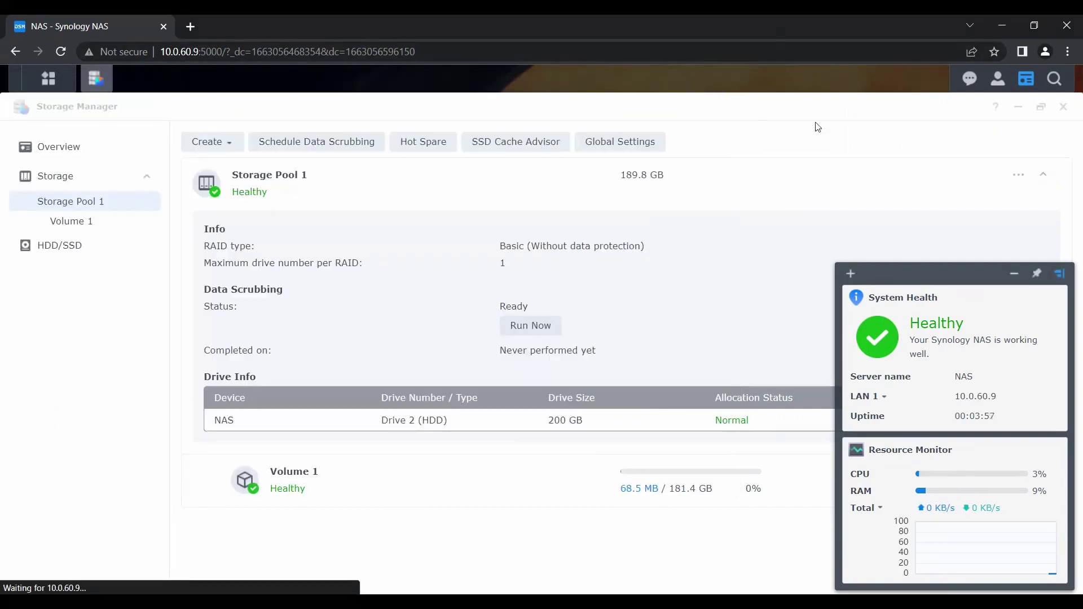
click(1063, 107)
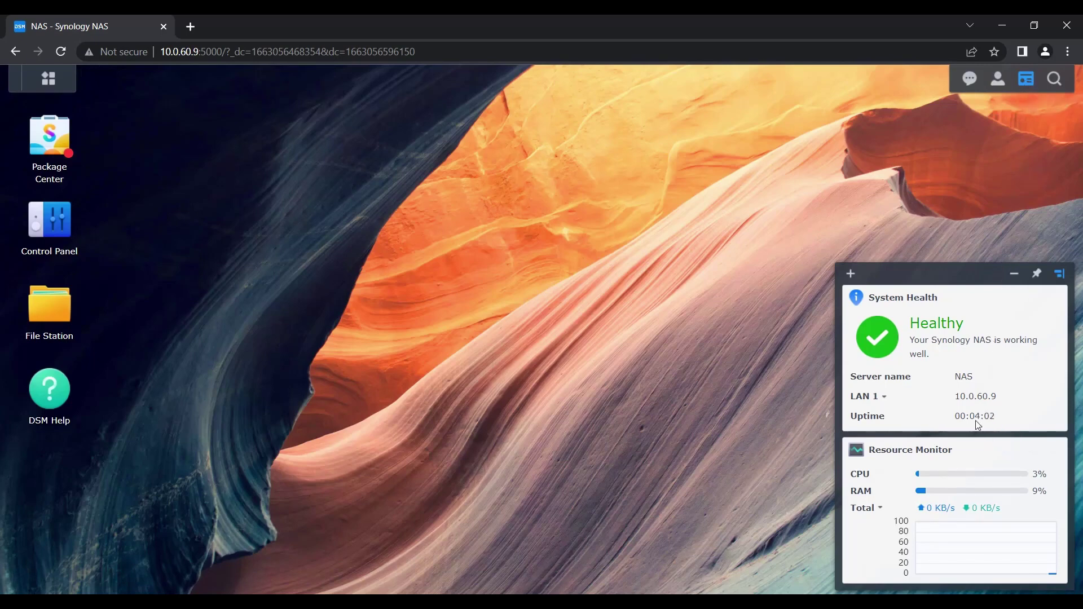
click(1026, 78)
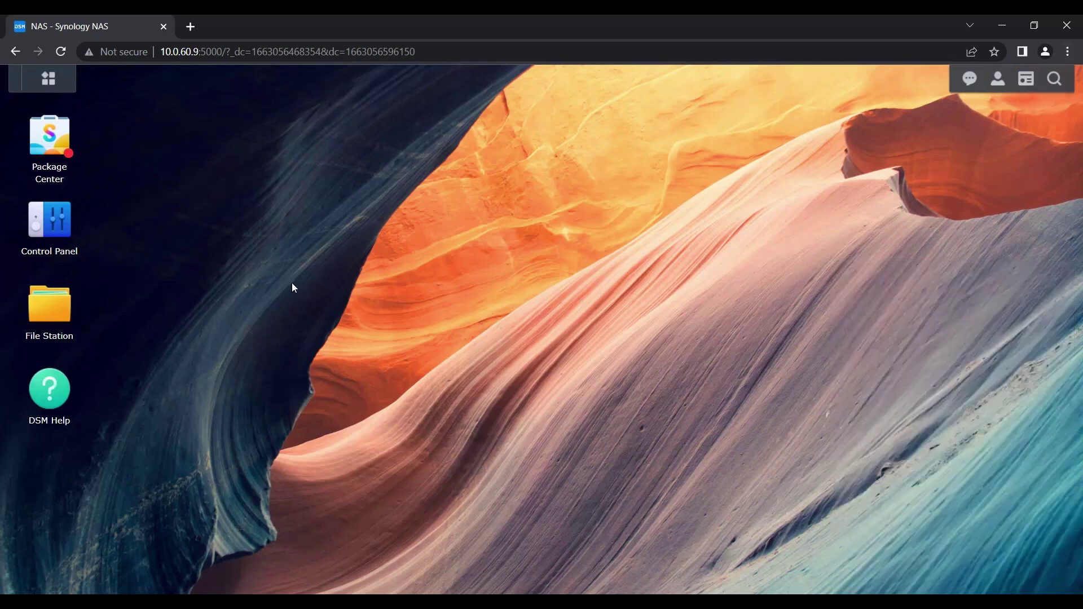
Accept the Package Center terms and update the Hybrid Share package.
click(49, 144)
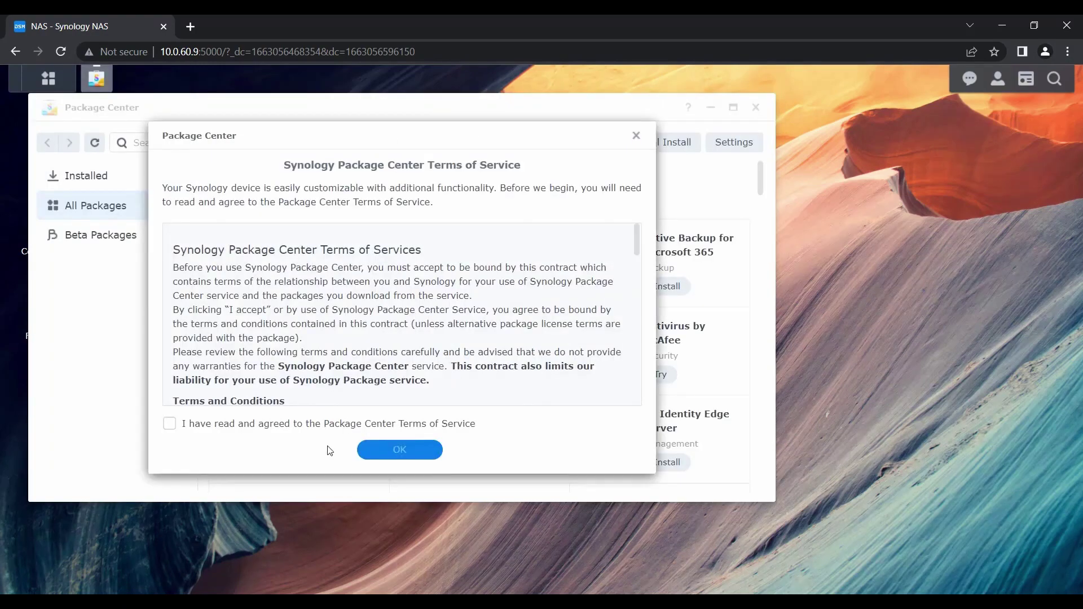
click(305, 427)
click(406, 451)
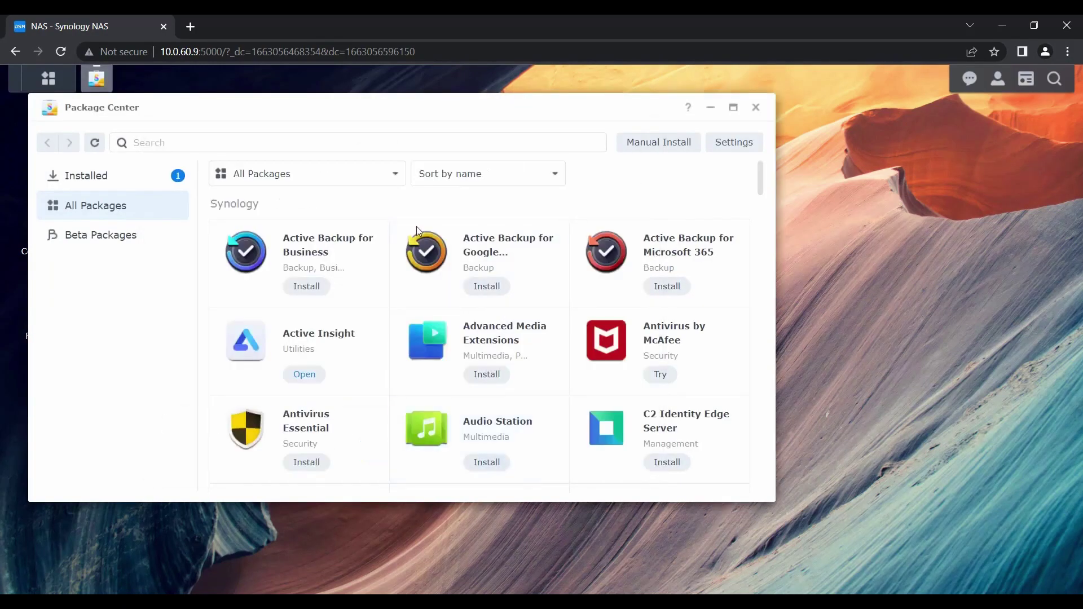
click(87, 179)
click(734, 107)
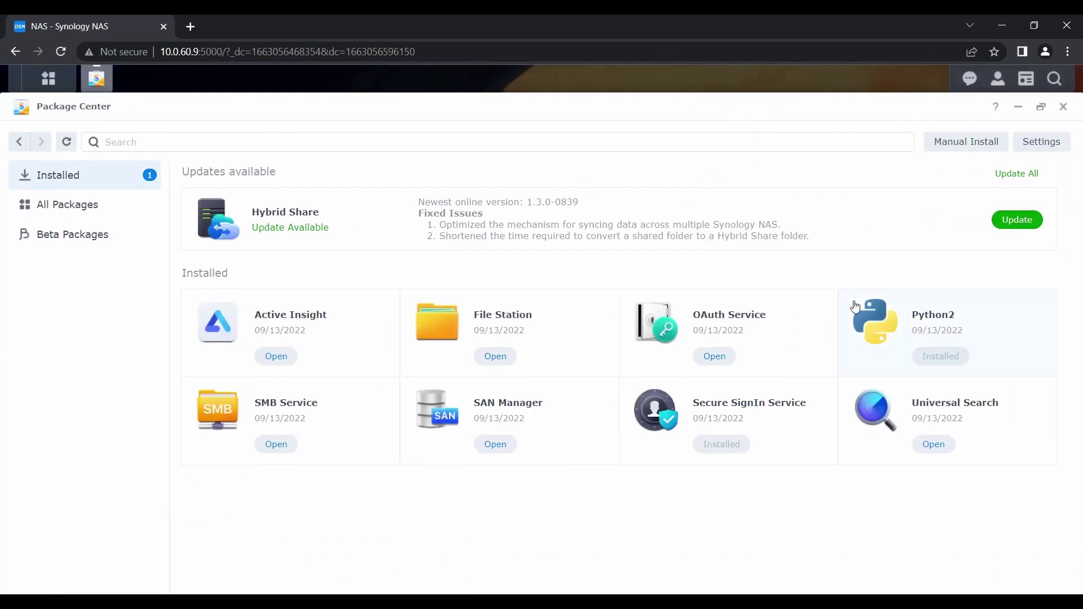
click(1030, 219)
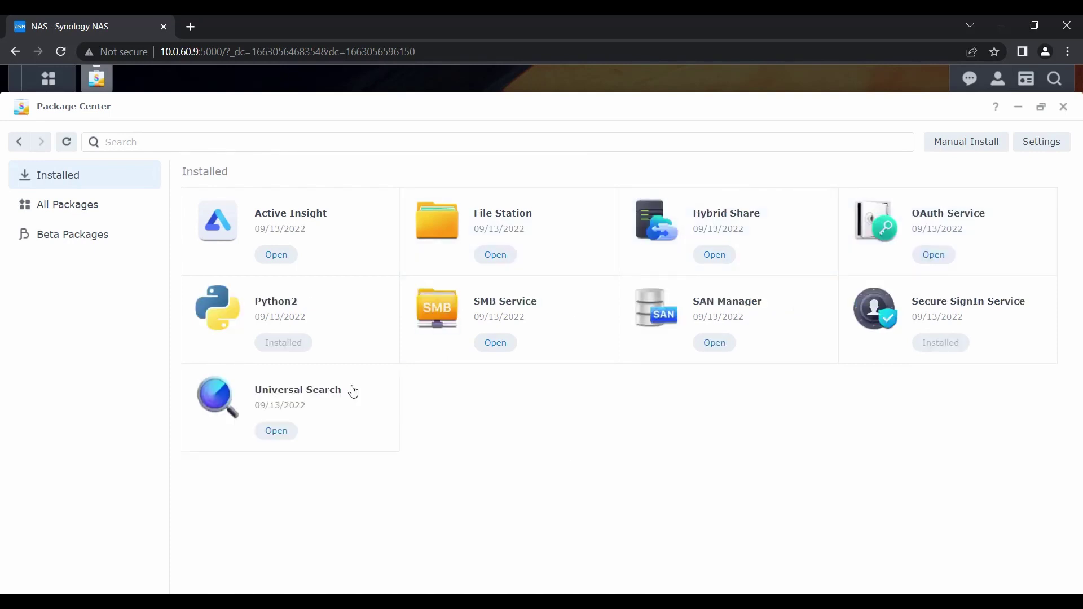
click(1064, 106)
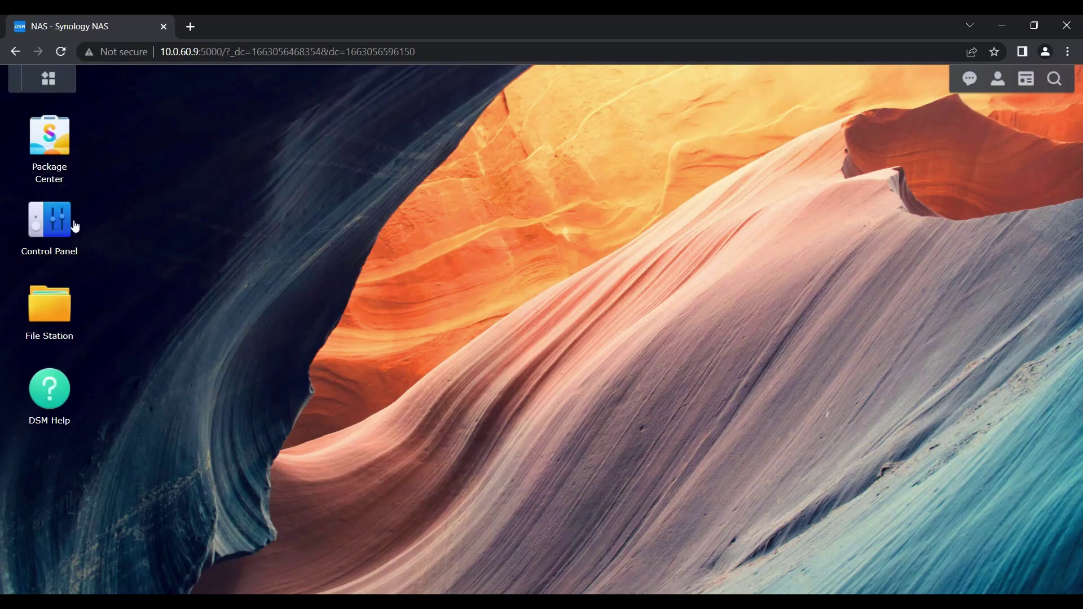
Sign out of DSM, returning to the NAS sign-in page.
click(57, 230)
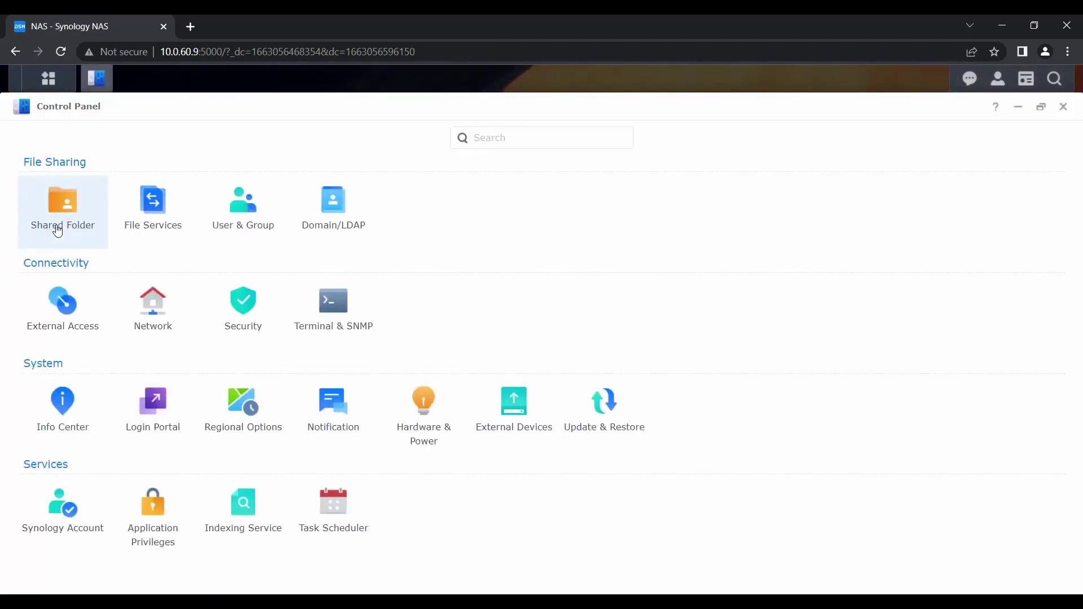
click(1063, 107)
click(997, 82)
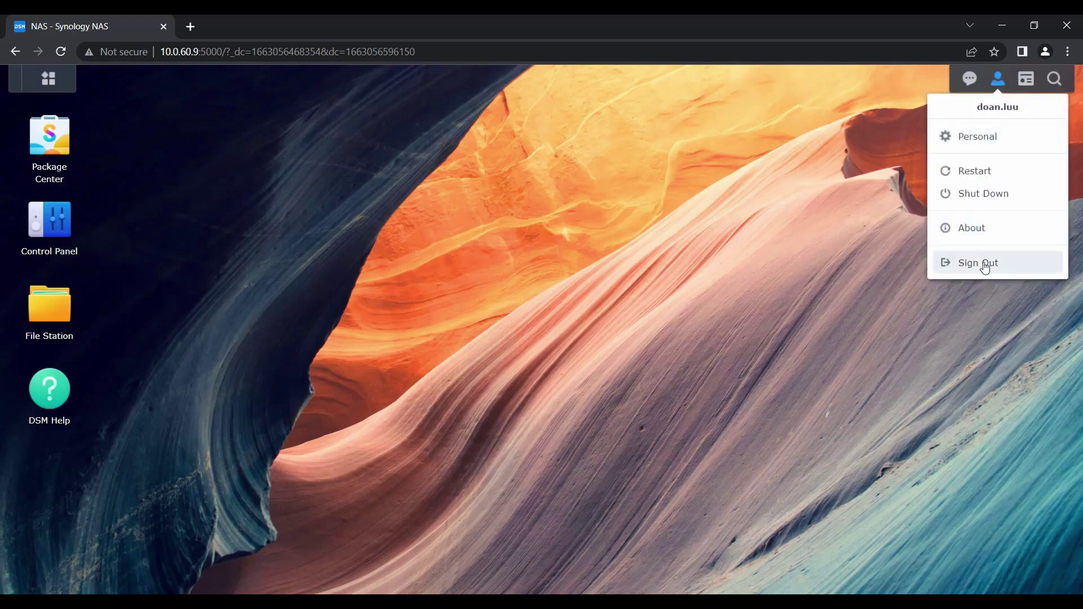
click(985, 264)
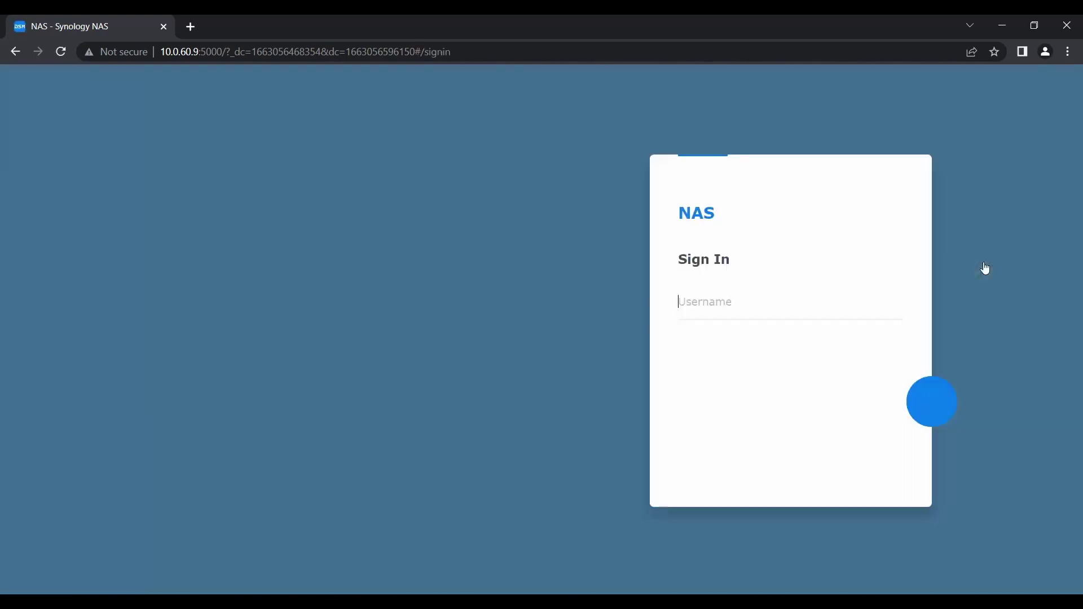